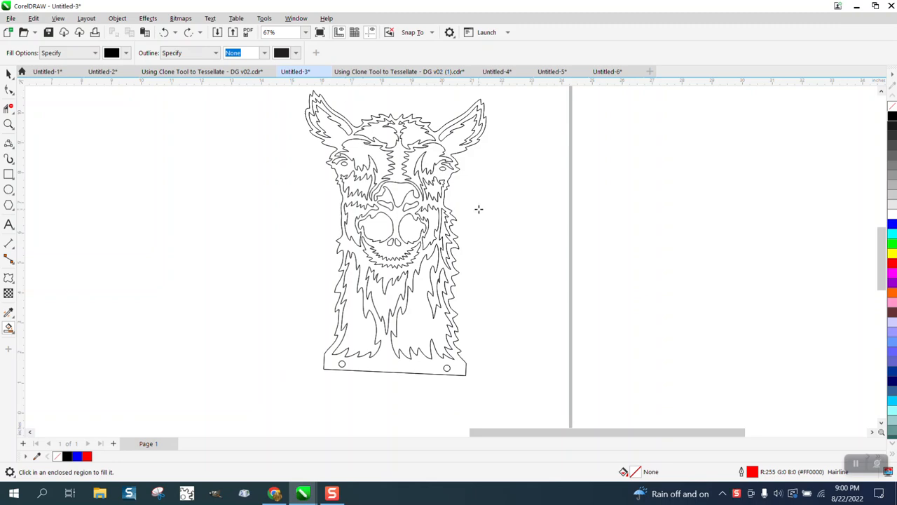
- Fill the large llama silhouette outline with solid black
{"action": "scroll", "coordinate": [554, 232], "scroll_direction": "down", "scroll_amount": 4}
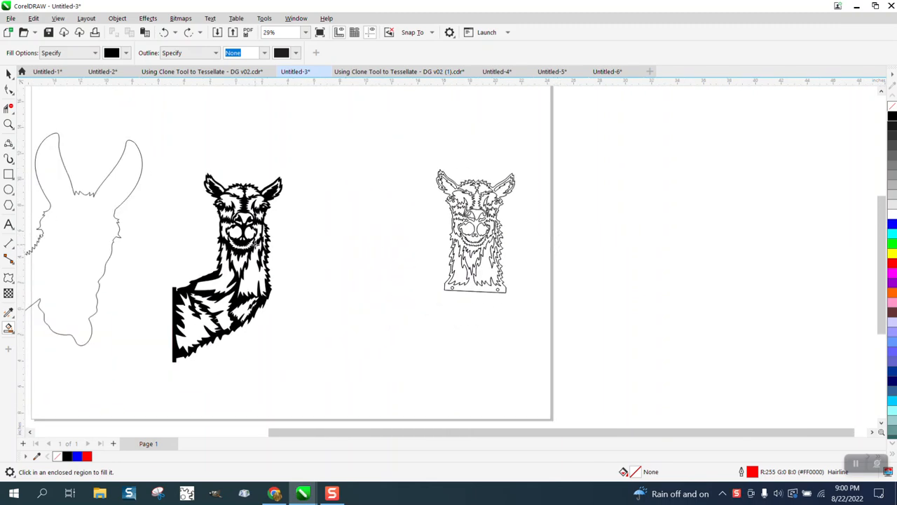
{"action": "scroll", "coordinate": [299, 224], "scroll_direction": "down", "scroll_amount": 2}
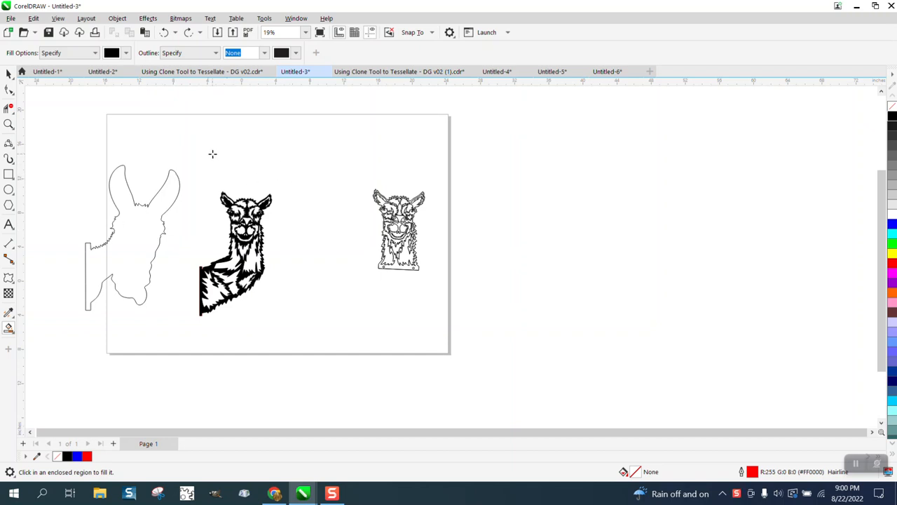
{"action": "left_click", "coordinate": [131, 260]}
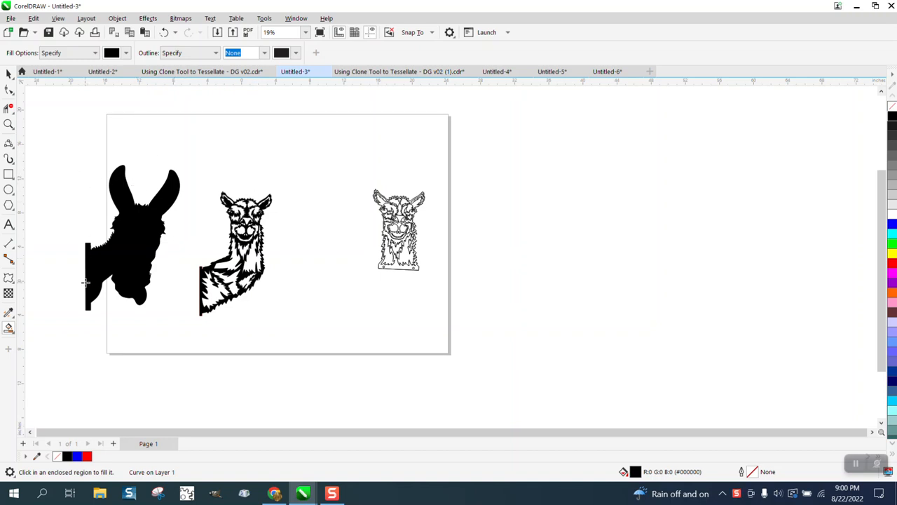
- Duplicate the whole outlined llama head and offset the copy 14 inches to the right
{"action": "left_click", "coordinate": [9, 124]}
{"action": "left_click", "coordinate": [313, 316]}
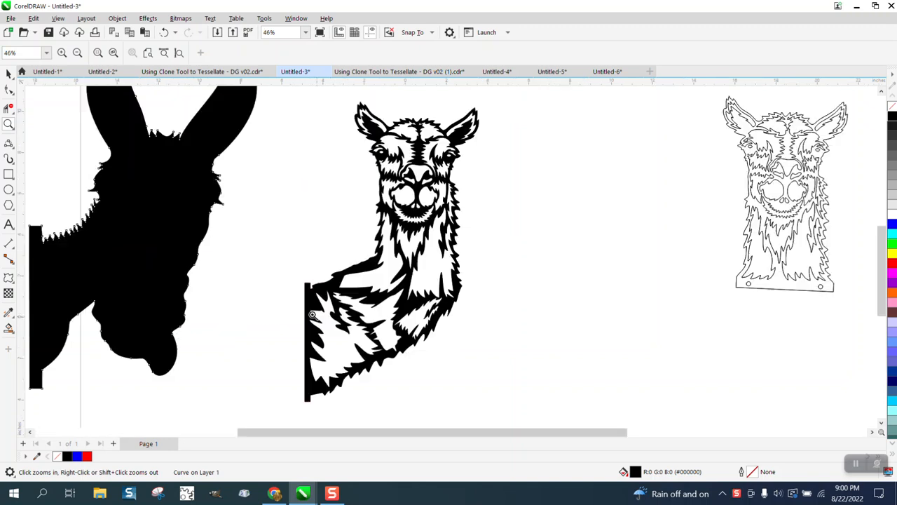
{"action": "scroll", "coordinate": [342, 258], "scroll_direction": "down", "scroll_amount": 1}
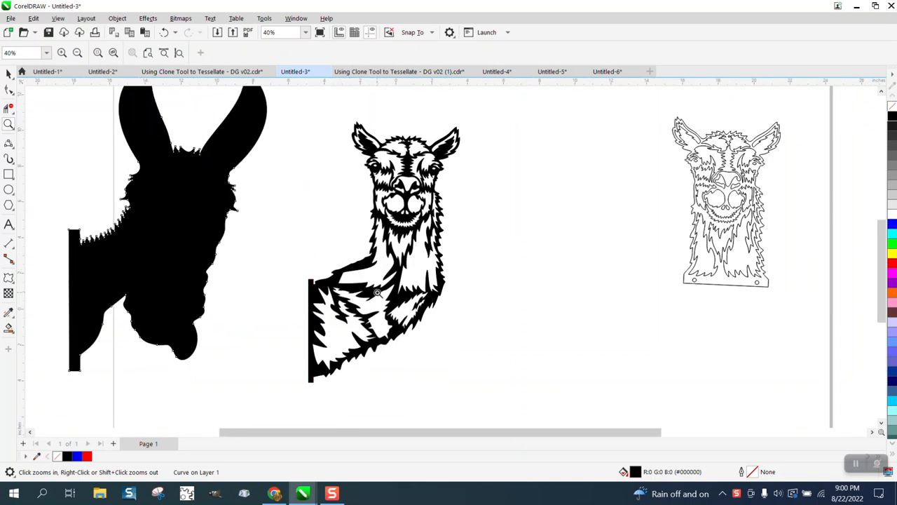
{"action": "scroll", "coordinate": [373, 270], "scroll_direction": "down", "scroll_amount": 2}
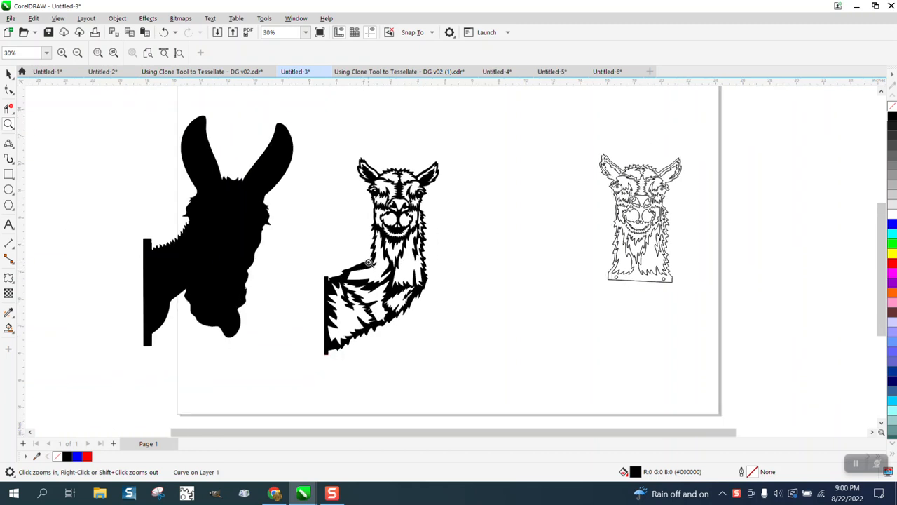
{"action": "left_click", "coordinate": [9, 74]}
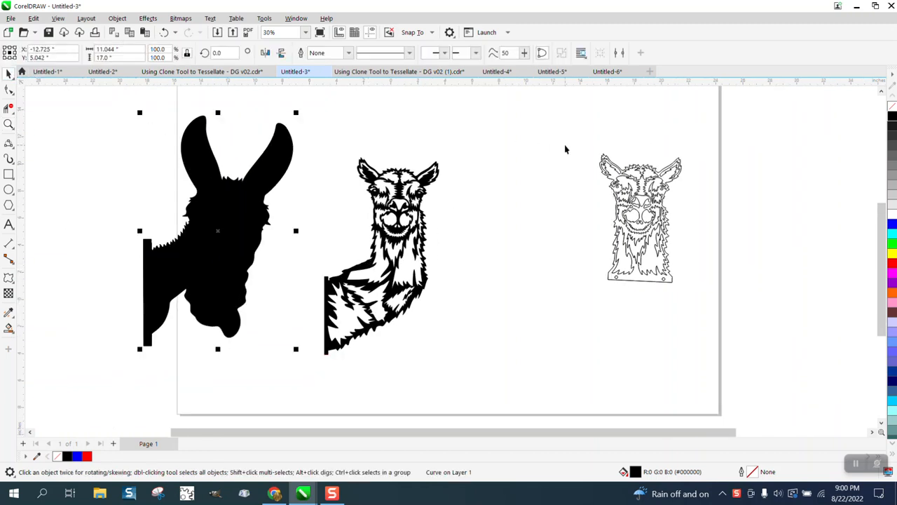
{"action": "left_click_drag", "start_coordinate": [576, 136], "coordinate": [749, 317]}
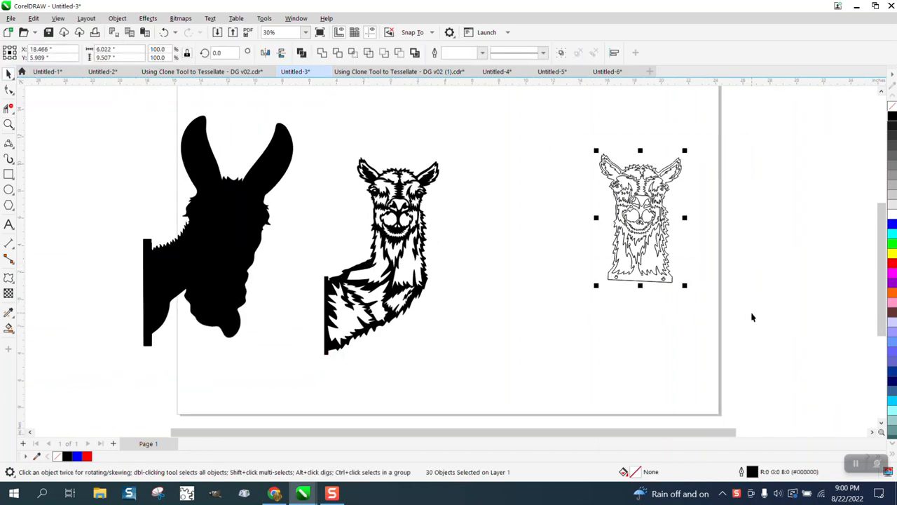
{"action": "key", "text": "plus"}
{"action": "key", "text": "Right"}
{"action": "key", "text": "Right"}
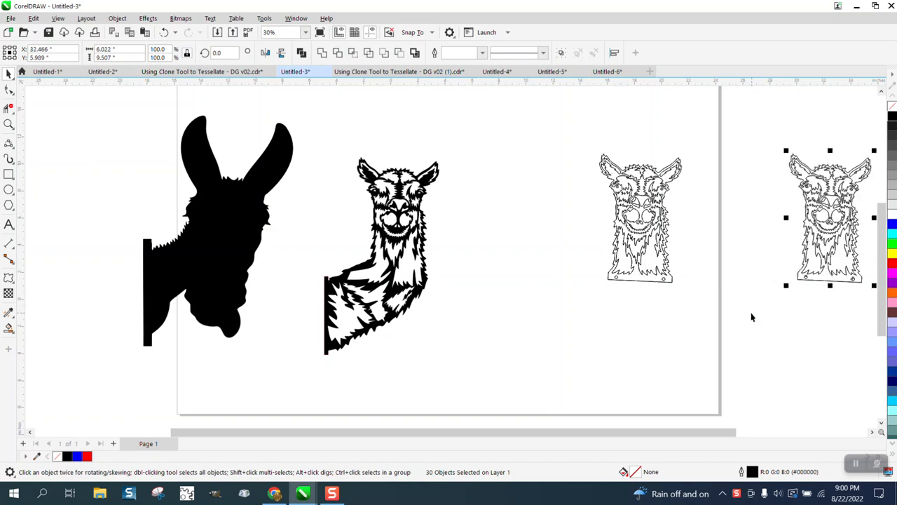
- Break the curve of the original outlined llama head apart into separate objects
{"action": "left_click", "coordinate": [670, 284]}
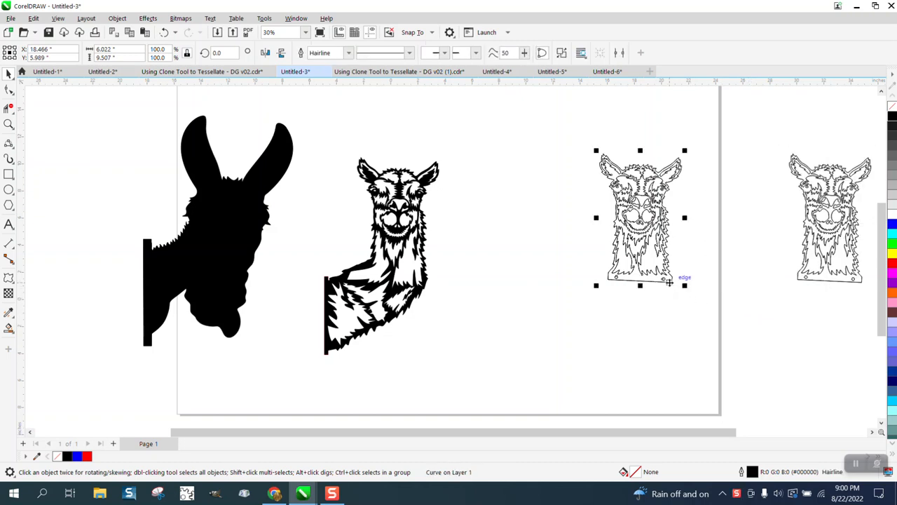
{"action": "left_click", "coordinate": [118, 20]}
{"action": "left_click", "coordinate": [133, 270]}
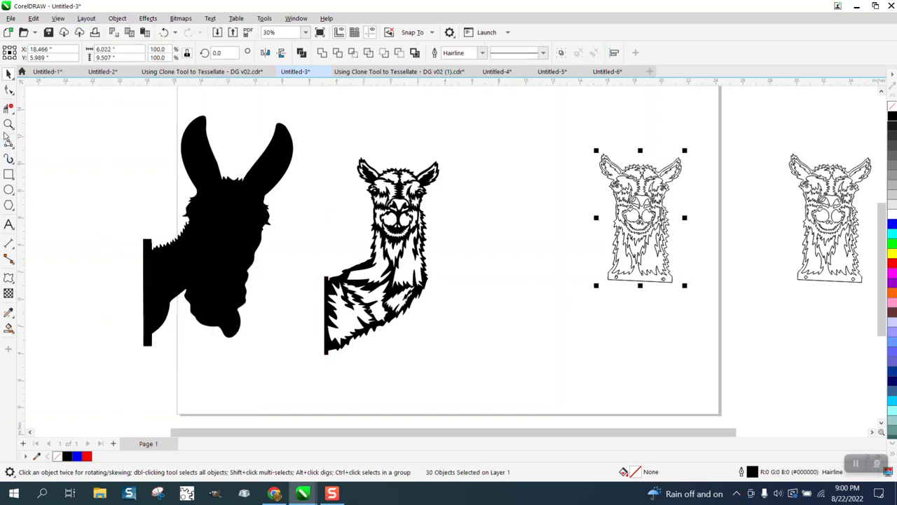
- Try to delete the left mounting hole in the base of the llama head by selecting its nodes
{"action": "key", "text": "z"}
{"action": "left_click_drag", "start_coordinate": [595, 264], "coordinate": [704, 302]}
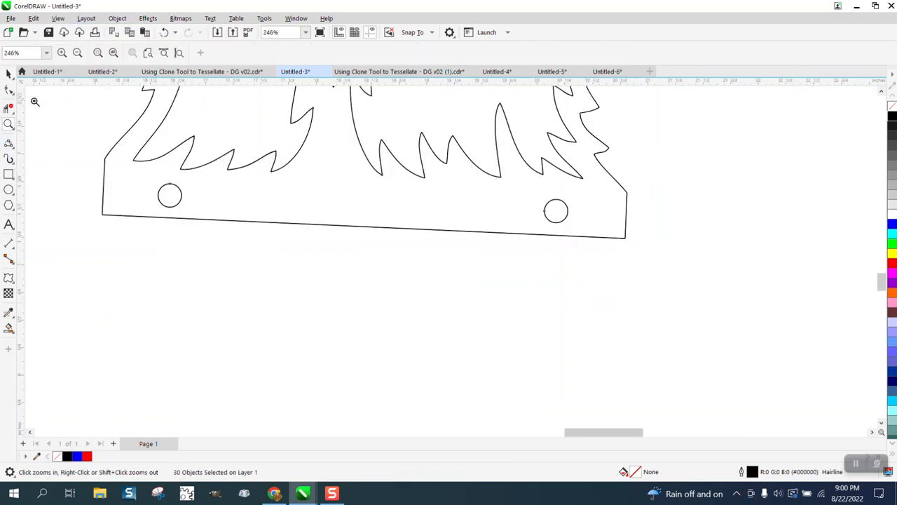
{"action": "left_click", "coordinate": [9, 90]}
{"action": "left_click_drag", "start_coordinate": [146, 175], "coordinate": [203, 222]}
{"action": "left_click", "coordinate": [203, 221]}
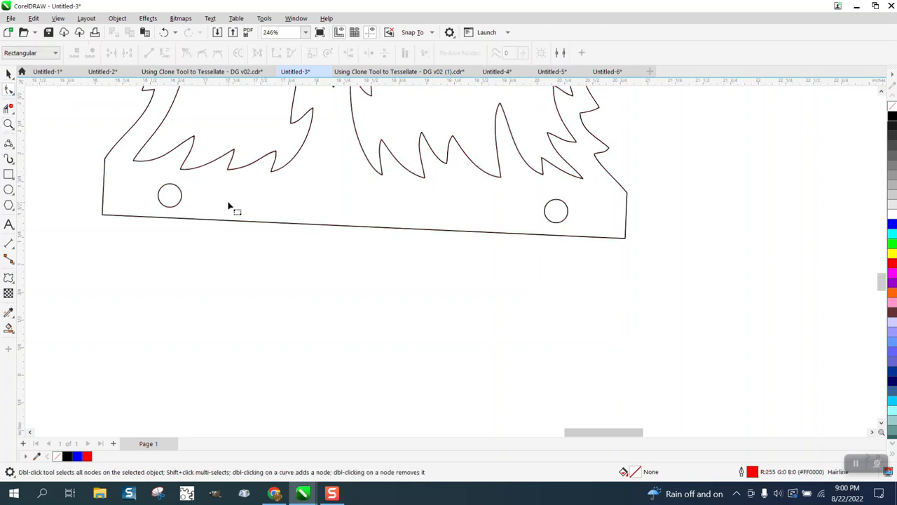
{"action": "left_click", "coordinate": [183, 197]}
{"action": "left_click_drag", "start_coordinate": [130, 175], "coordinate": [206, 229]}
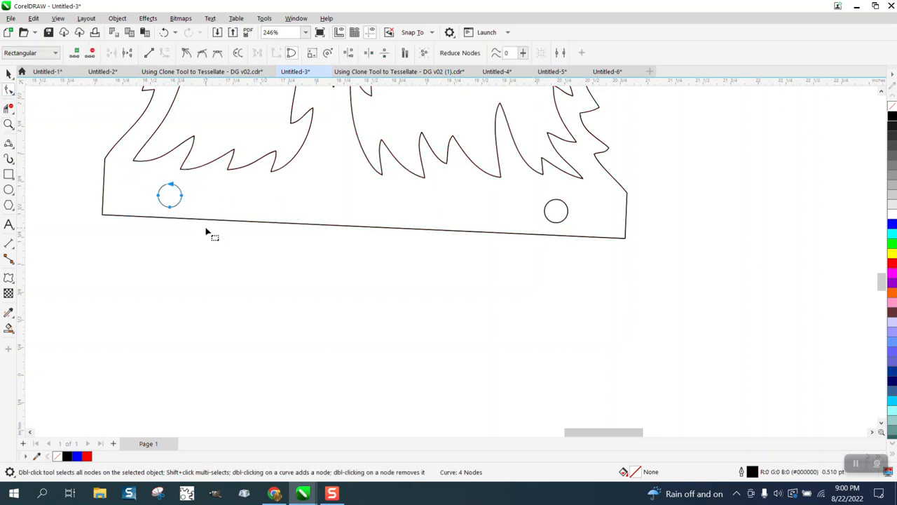
{"action": "key", "text": "XF86Calculator"}
{"action": "key", "text": "Delete"}
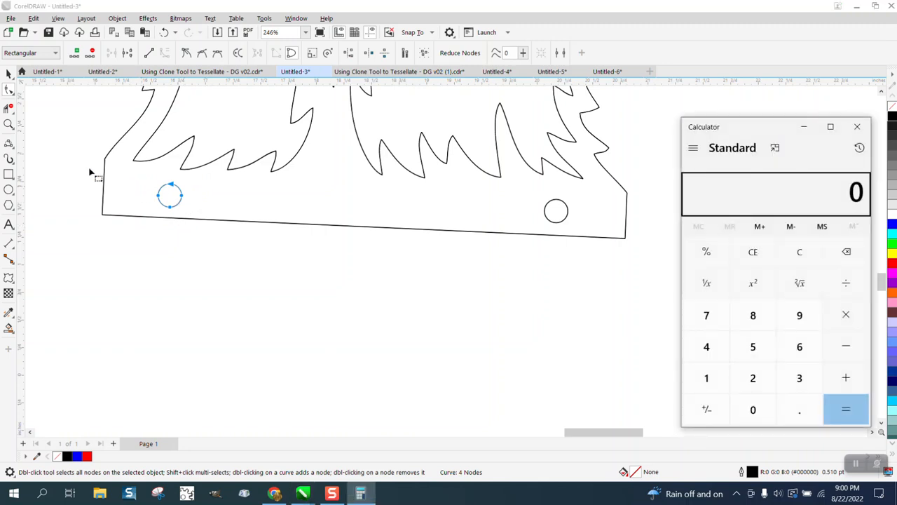
- Delete both round mounting holes from the base of the original llama head
{"action": "left_click", "coordinate": [9, 79]}
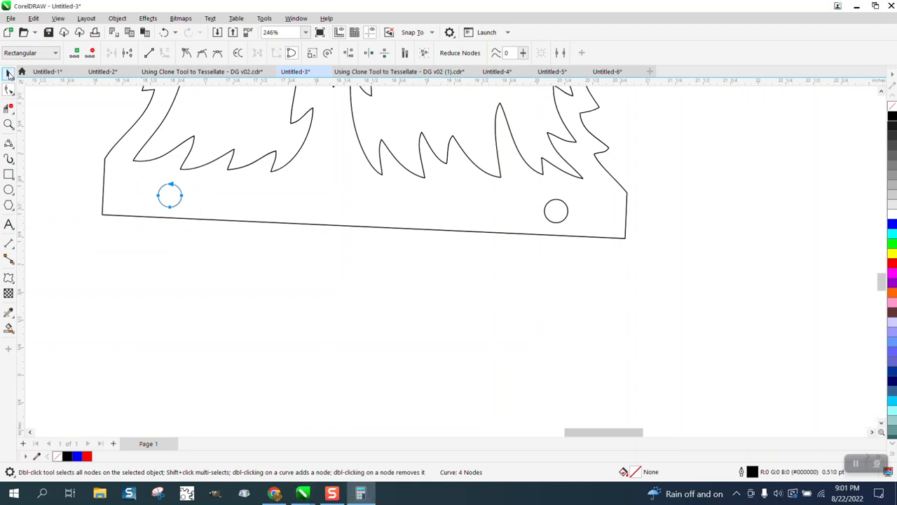
{"action": "left_click", "coordinate": [161, 199]}
{"action": "left_click", "coordinate": [159, 200]}
{"action": "key", "text": "Delete"}
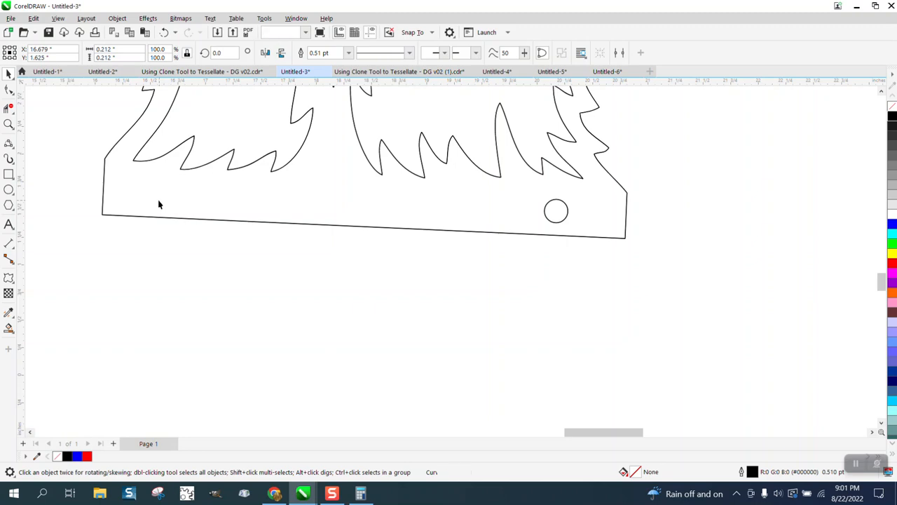
{"action": "left_click", "coordinate": [565, 220]}
{"action": "key", "text": "Delete"}
- Try to pull the outer contour away from the llama head and undo the move
{"action": "scroll", "coordinate": [561, 258], "scroll_direction": "down", "scroll_amount": 5}
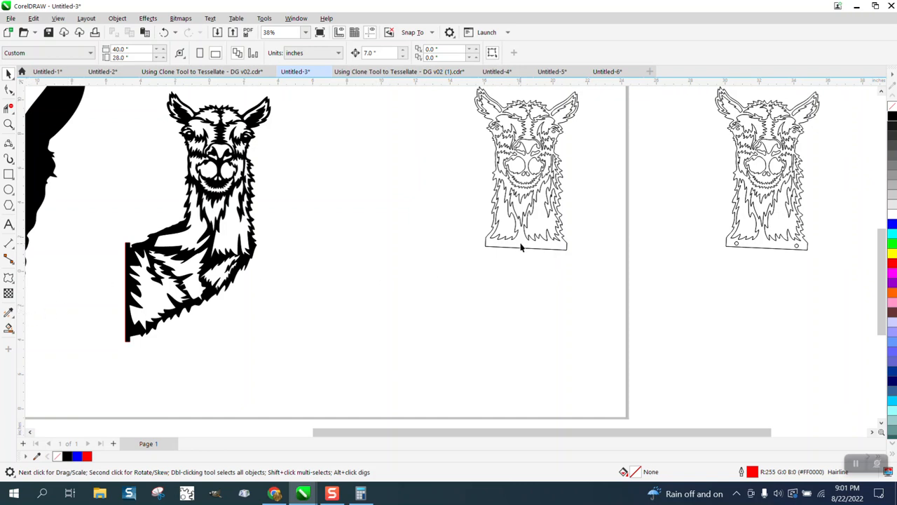
{"action": "left_click_drag", "start_coordinate": [510, 269], "coordinate": [479, 294]}
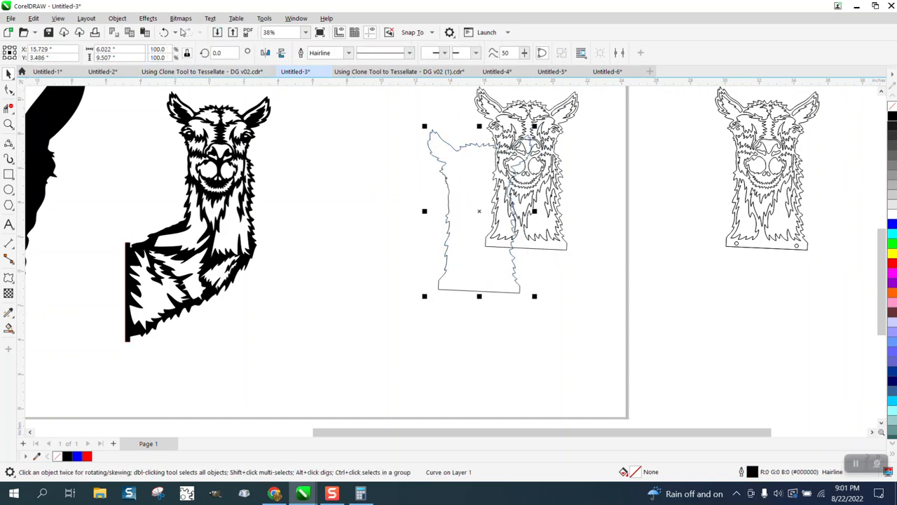
{"action": "left_click", "coordinate": [165, 33]}
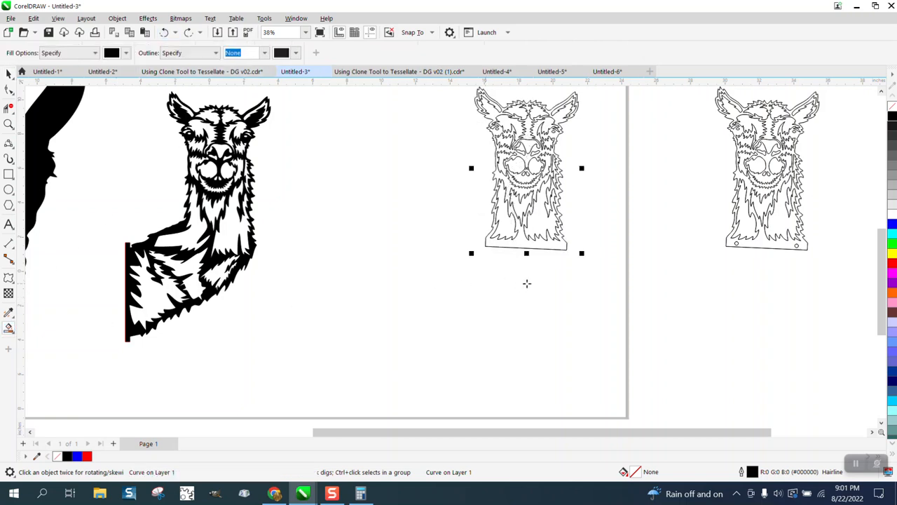
- Smart-fill the llama head's line areas in black and move the filled shape into the empty space beside the body llama
{"action": "left_click", "coordinate": [522, 244]}
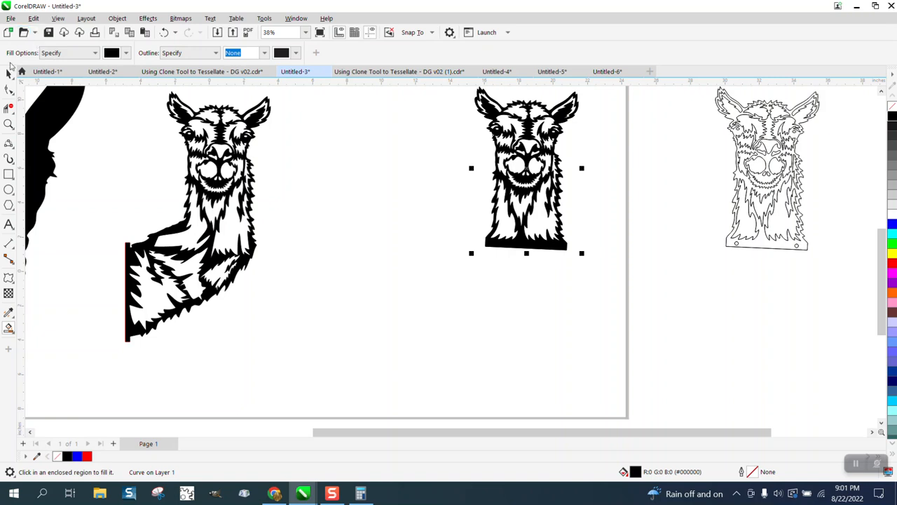
{"action": "left_click", "coordinate": [9, 73]}
{"action": "left_click_drag", "start_coordinate": [524, 175], "coordinate": [408, 218]}
- Remove the fill from the moved llama head shape and give it a black outline
{"action": "left_click", "coordinate": [893, 106]}
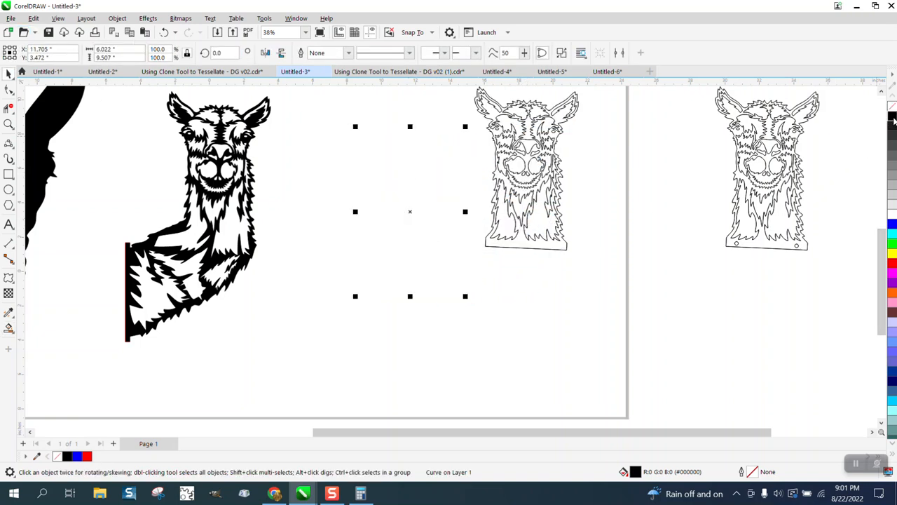
{"action": "right_click", "coordinate": [893, 117]}
{"action": "left_click", "coordinate": [448, 299]}
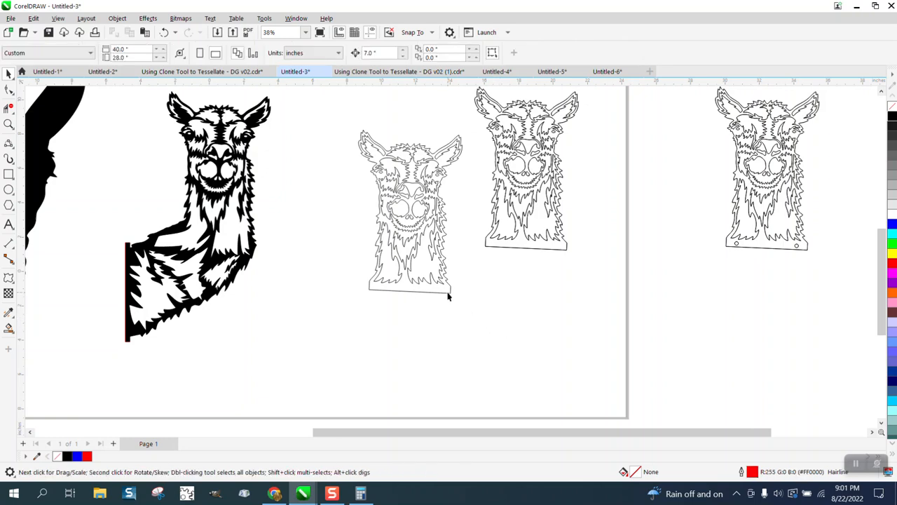
- Reposition the outlined head slightly higher beside the original and break its curve apart
{"action": "left_click_drag", "start_coordinate": [449, 297], "coordinate": [428, 270]}
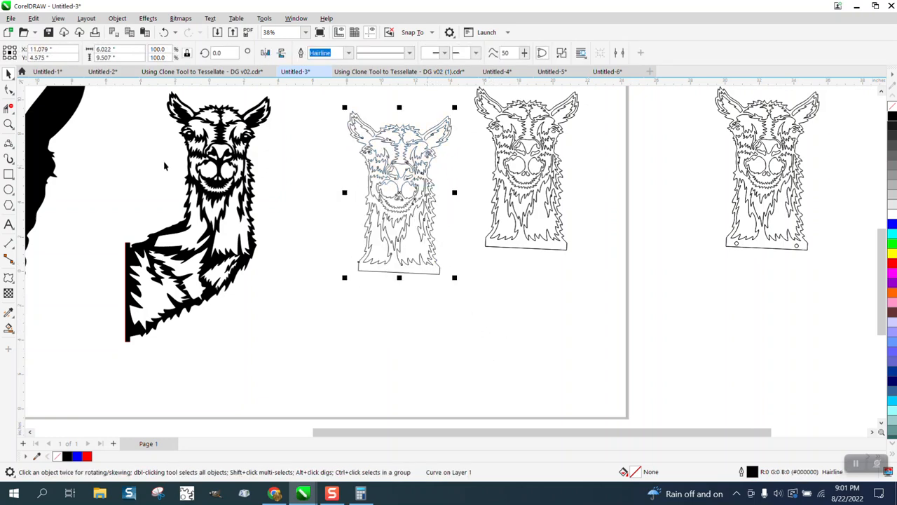
{"action": "left_click", "coordinate": [120, 18]}
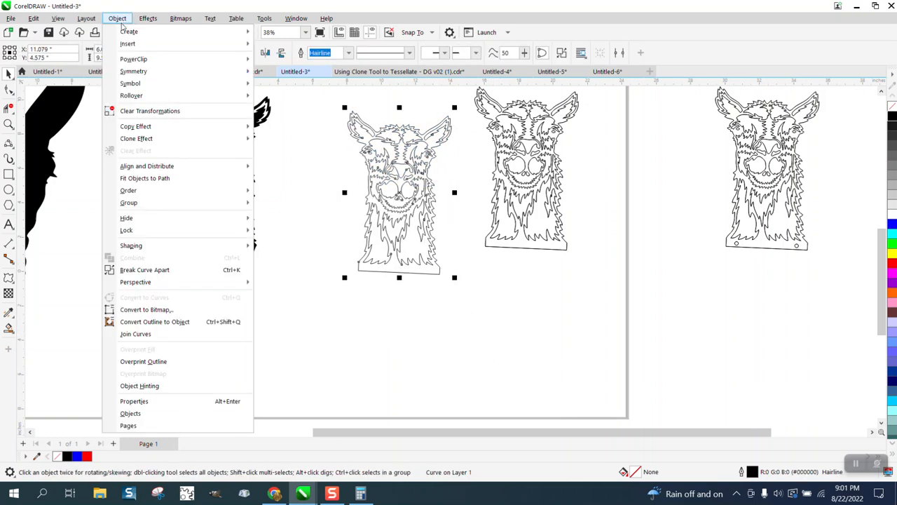
{"action": "left_click", "coordinate": [162, 271]}
- Try dragging the outer contour down off the newly separated head and undo the move
{"action": "left_click", "coordinate": [341, 287]}
{"action": "left_click", "coordinate": [367, 274]}
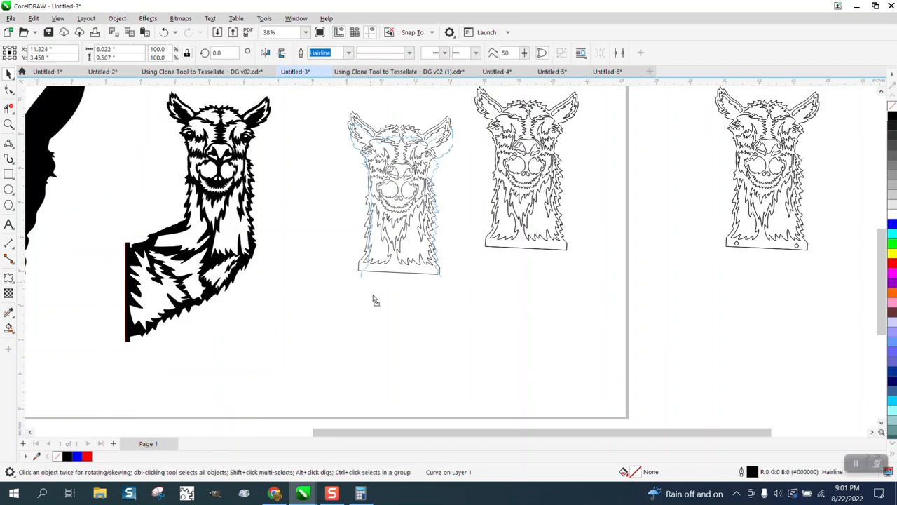
{"action": "left_click_drag", "start_coordinate": [374, 274], "coordinate": [375, 318]}
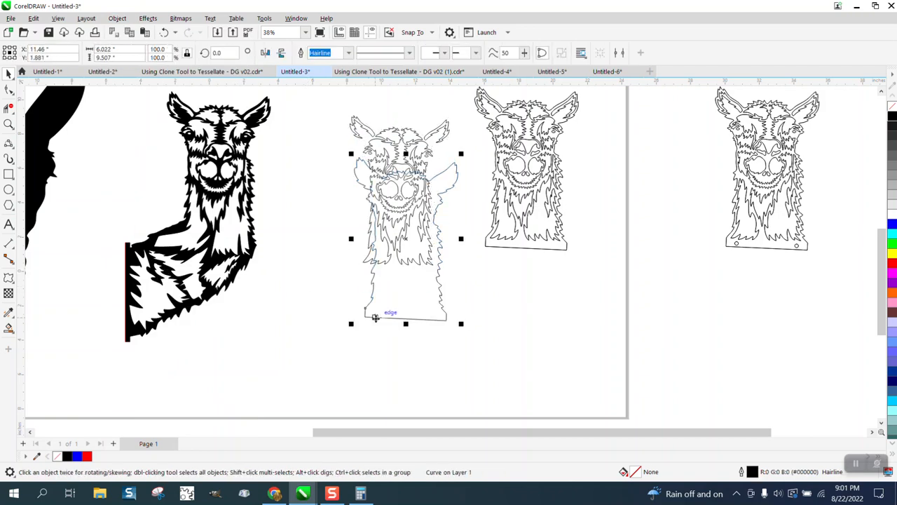
{"action": "left_click", "coordinate": [164, 33]}
- Delete the original llama head and its spare copy with the mounting holes outside the page
{"action": "left_click", "coordinate": [481, 102]}
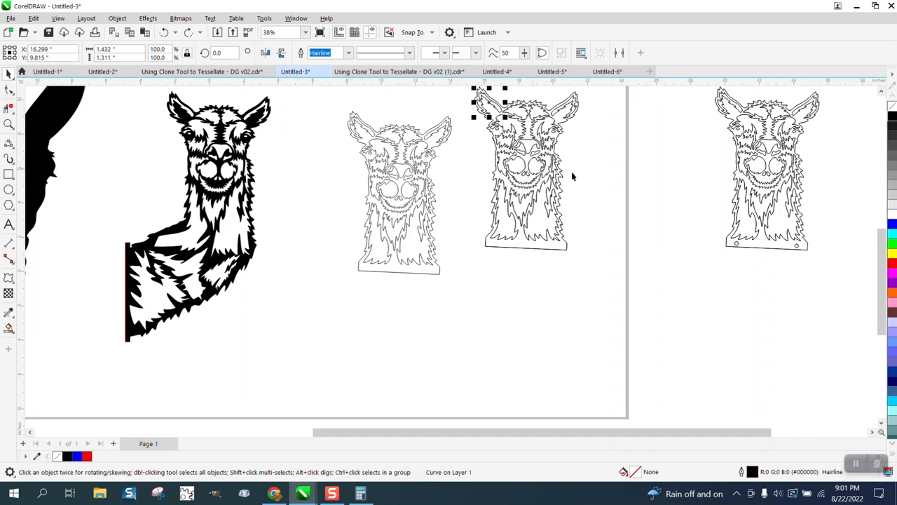
{"action": "scroll", "coordinate": [571, 175], "scroll_direction": "down", "scroll_amount": 1}
{"action": "left_click_drag", "start_coordinate": [490, 102], "coordinate": [642, 259]}
{"action": "key", "text": "Delete"}
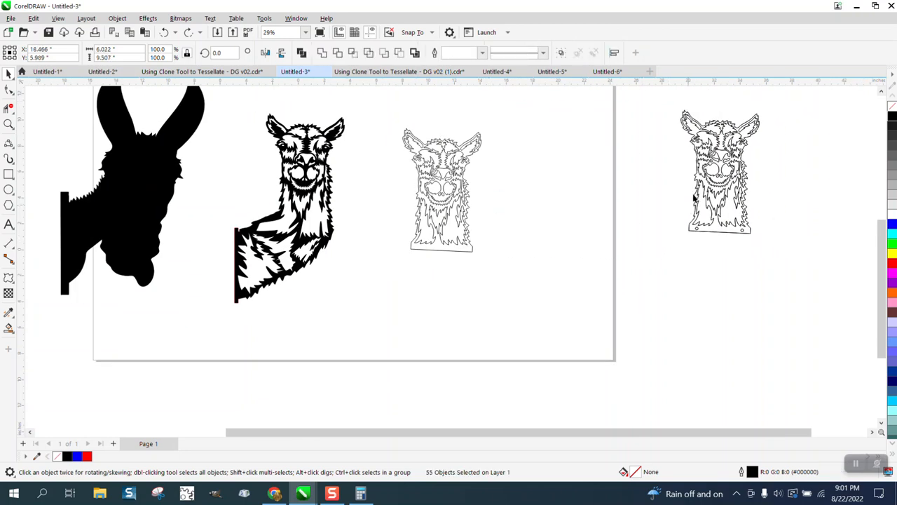
{"action": "left_click_drag", "start_coordinate": [844, 286], "coordinate": [844, 285]}
{"action": "key", "text": "Delete"}
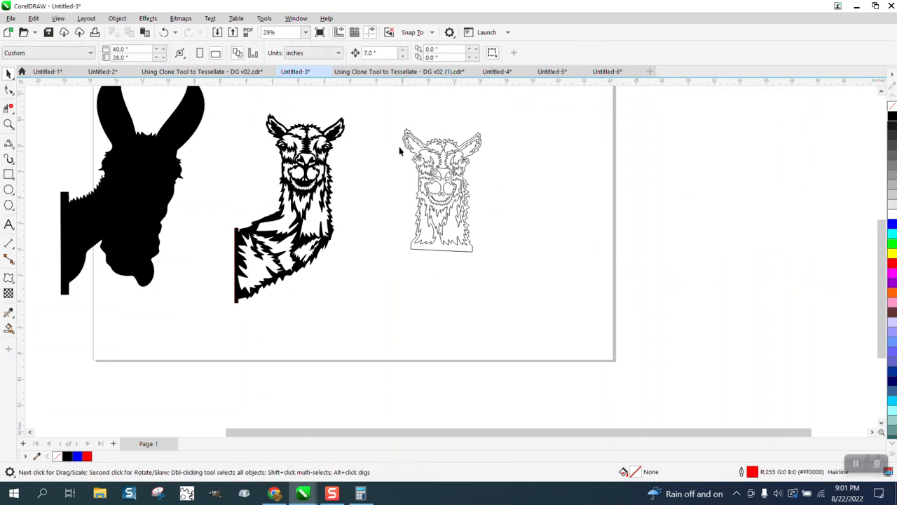
- Make two copies of the remaining outlined head, offset 14 and 21 inches to its right
{"action": "left_click_drag", "start_coordinate": [576, 291], "coordinate": [577, 287]}
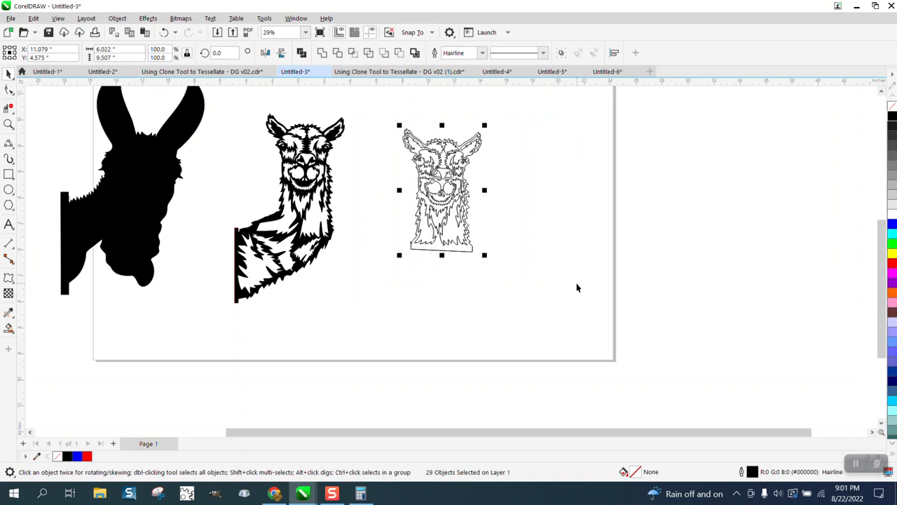
{"action": "key", "text": "ctrl+d"}
{"action": "key", "text": "Right"}
{"action": "key", "text": "KP_Add"}
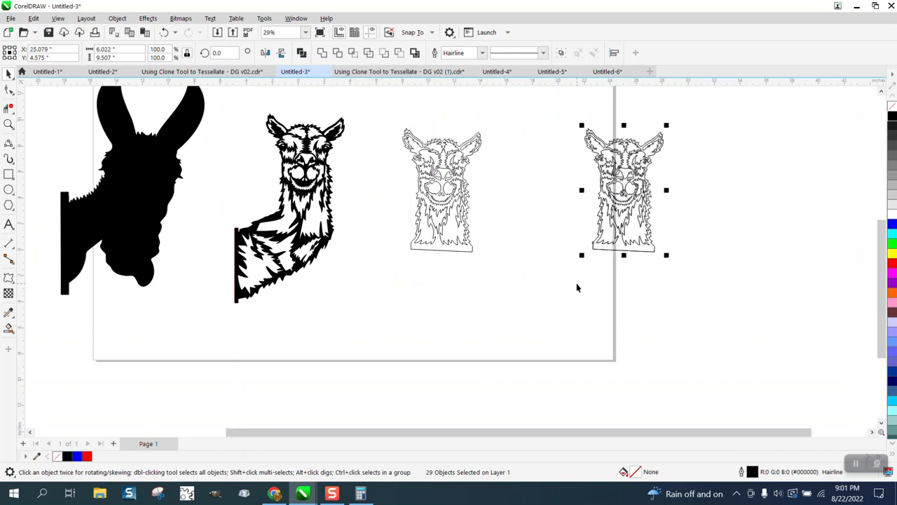
{"action": "key", "text": "Right"}
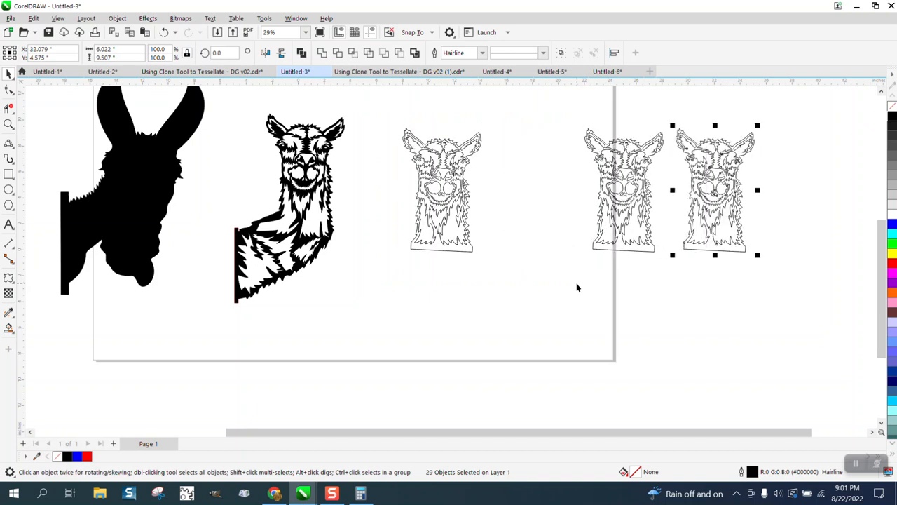
- Duplicate only the outer contour of the source head and place the copy below it, slightly to the left
{"action": "left_click", "coordinate": [449, 249]}
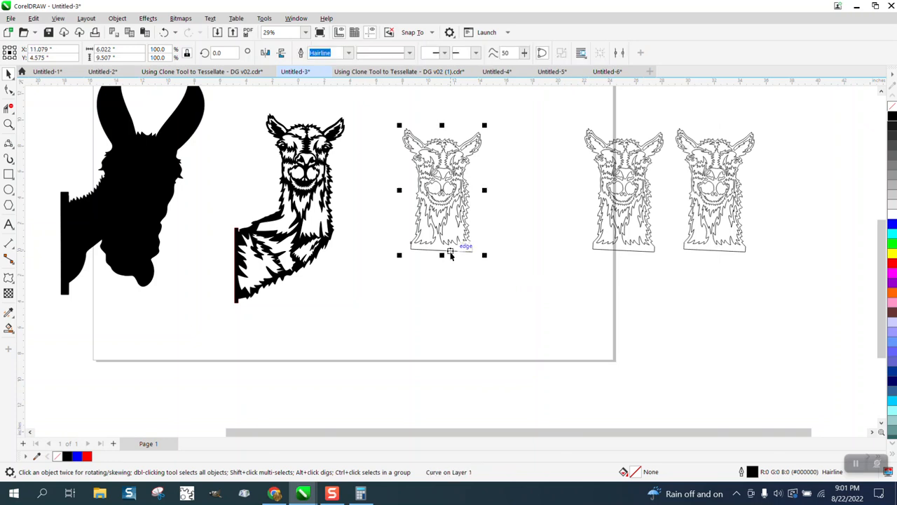
{"action": "key", "text": "KP_Add"}
{"action": "key", "text": "Down"}
{"action": "key", "text": "Down"}
{"action": "scroll", "coordinate": [462, 260], "scroll_direction": "down", "scroll_amount": 1}
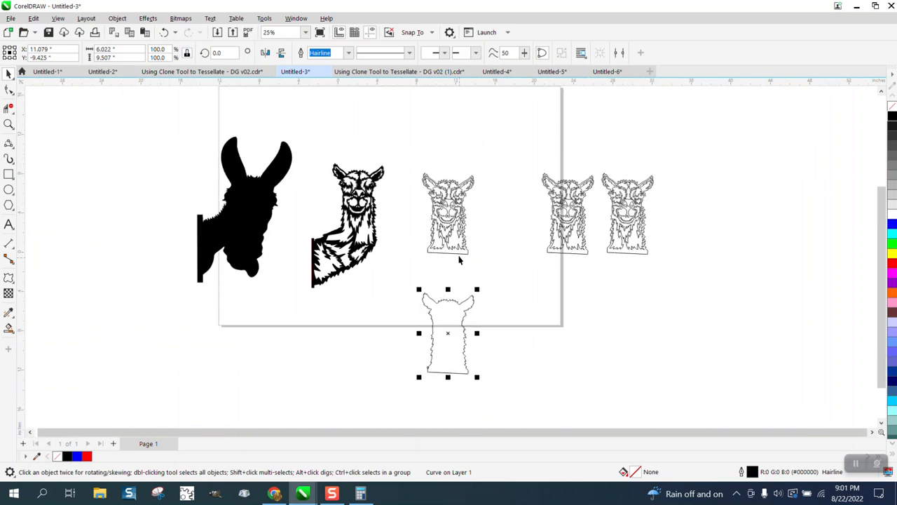
{"action": "left_click_drag", "start_coordinate": [447, 333], "coordinate": [421, 317]}
- Move the black line-art llama with the body upward and slightly left, clear of the heads
{"action": "mouse_move", "coordinate": [404, 146]}
{"action": "left_mouse_down"}
{"action": "mouse_move", "coordinate": [297, 311]}
{"action": "mouse_move", "coordinate": [306, 291]}
{"action": "left_mouse_up"}
{"action": "left_click_drag", "start_coordinate": [357, 236], "coordinate": [345, 181]}
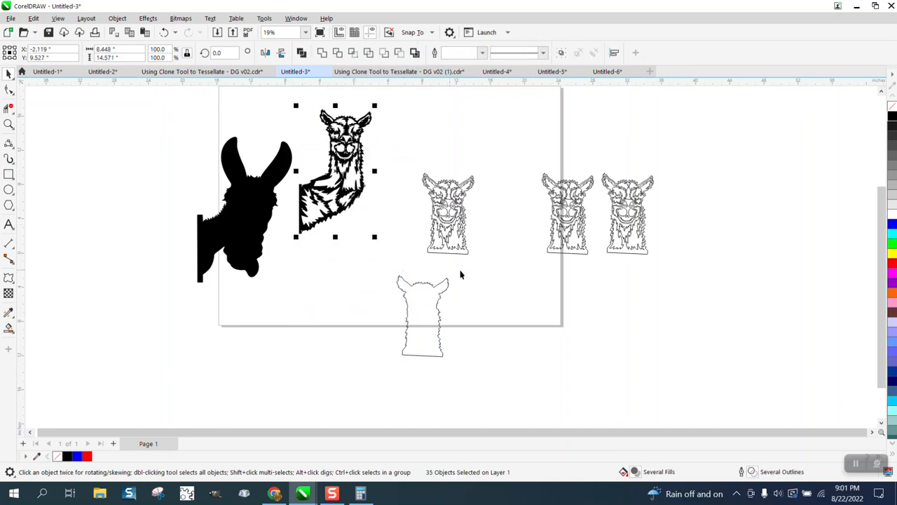
- Move the isolated outer contour up and left, and draw a slanted straight line about 5.37 inches long across its neck
{"action": "left_click_drag", "start_coordinate": [415, 315], "coordinate": [383, 282]}
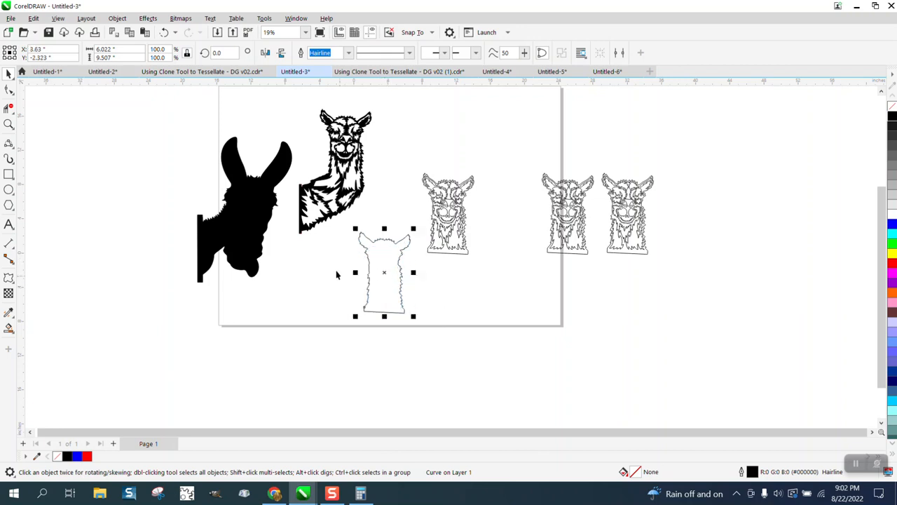
{"action": "left_click", "coordinate": [10, 125]}
{"action": "left_click", "coordinate": [420, 276]}
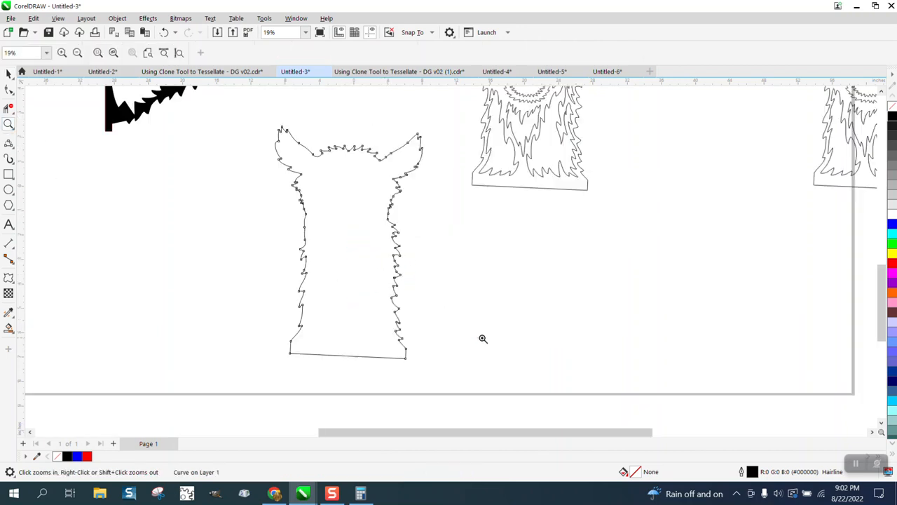
{"action": "left_click", "coordinate": [13, 148]}
{"action": "left_click", "coordinate": [51, 155]}
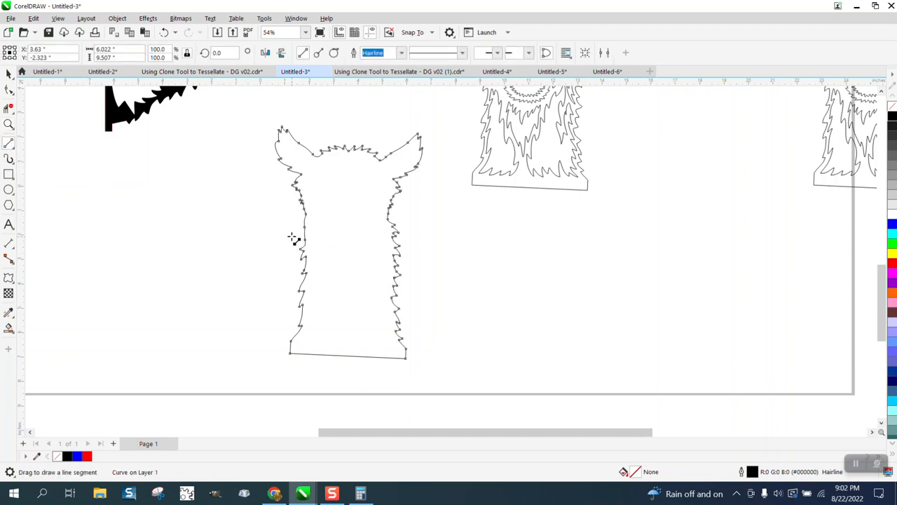
{"action": "left_click_drag", "start_coordinate": [293, 229], "coordinate": [424, 246]}
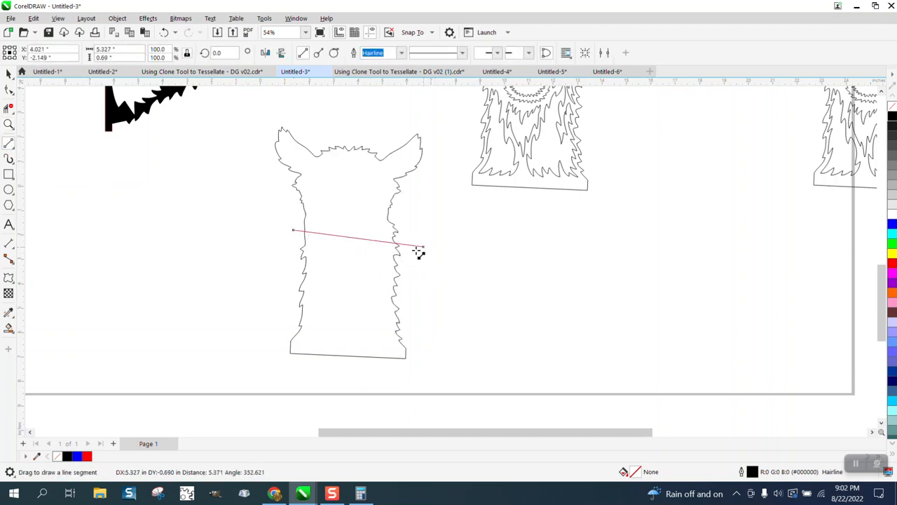
- Remove the part of the contour above the slanted line with Virtual Segment Delete, including the ears and head top
{"action": "left_click", "coordinate": [8, 90]}
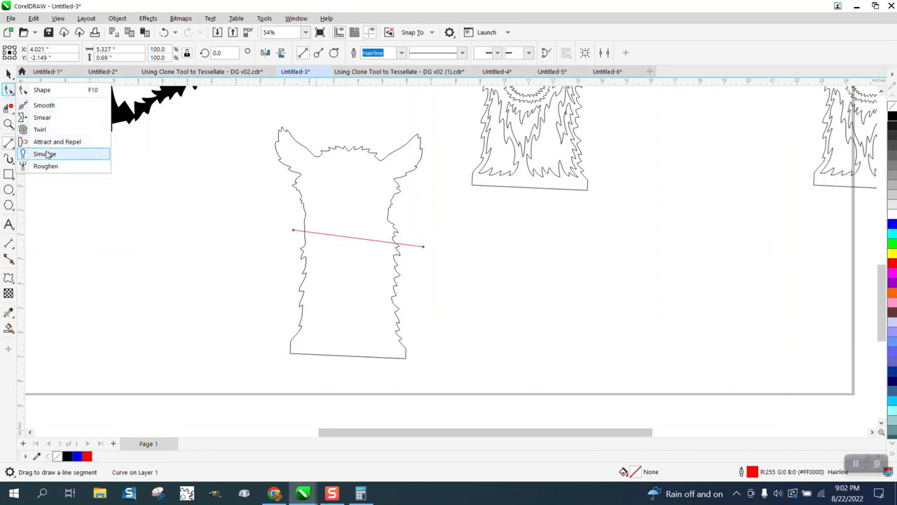
{"action": "left_click", "coordinate": [8, 108]}
{"action": "left_click", "coordinate": [50, 133]}
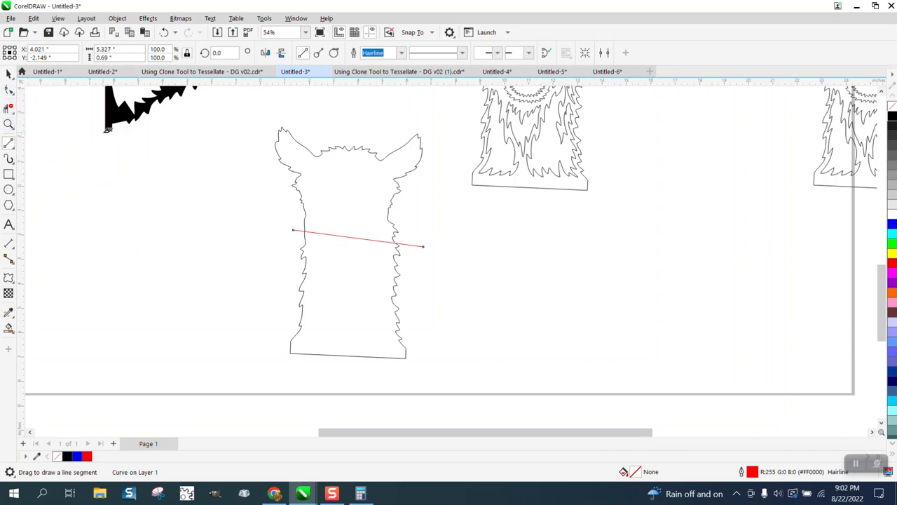
{"action": "left_click_drag", "start_coordinate": [269, 127], "coordinate": [431, 201]}
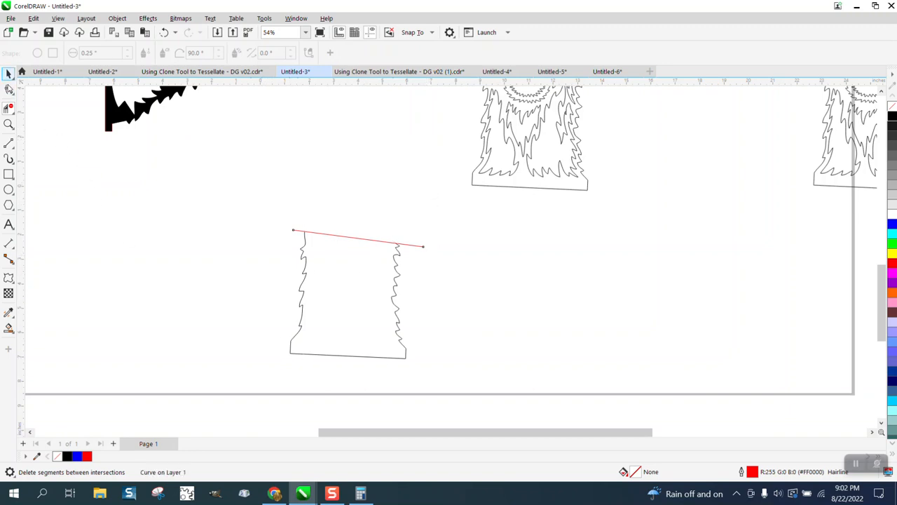
- Break the contour apart at its two bottom corner nodes and delete the straight base edge between them
{"action": "left_click", "coordinate": [8, 89]}
{"action": "left_click", "coordinate": [351, 358]}
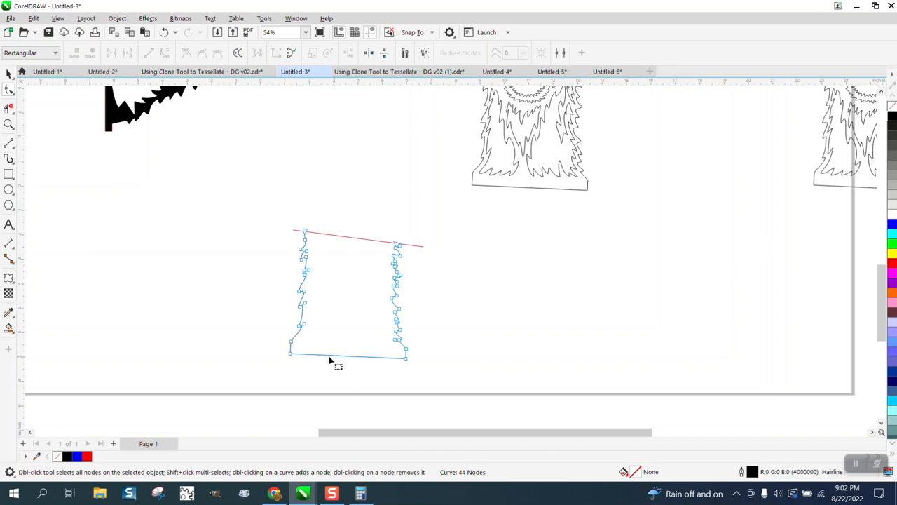
{"action": "left_click_drag", "start_coordinate": [277, 347], "coordinate": [392, 379]}
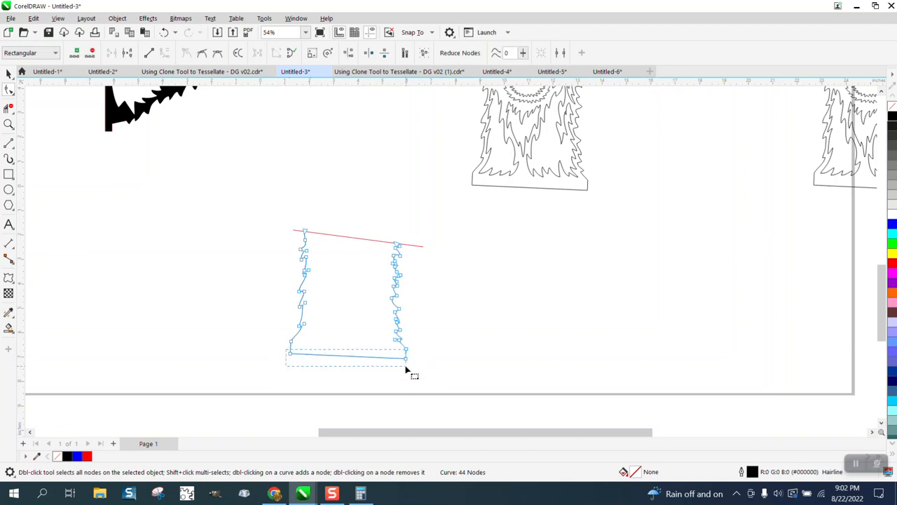
{"action": "right_click", "coordinate": [407, 361]}
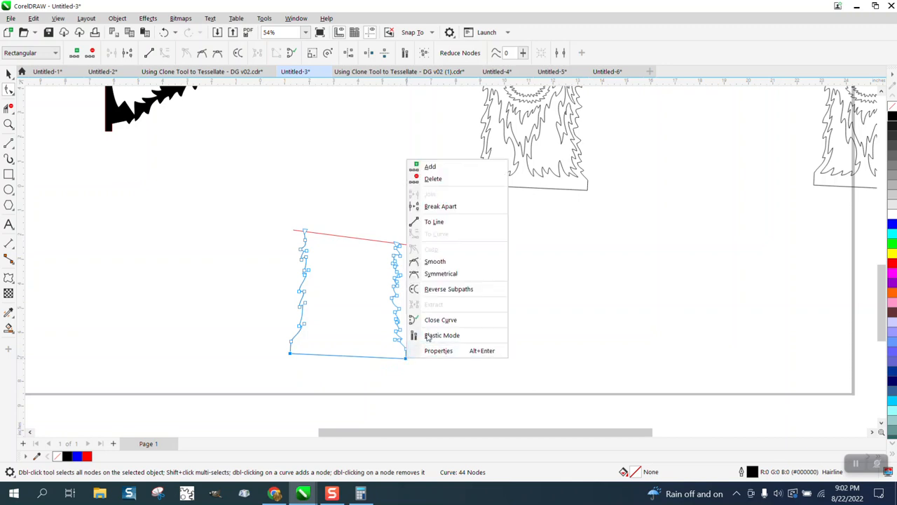
{"action": "left_click", "coordinate": [438, 208]}
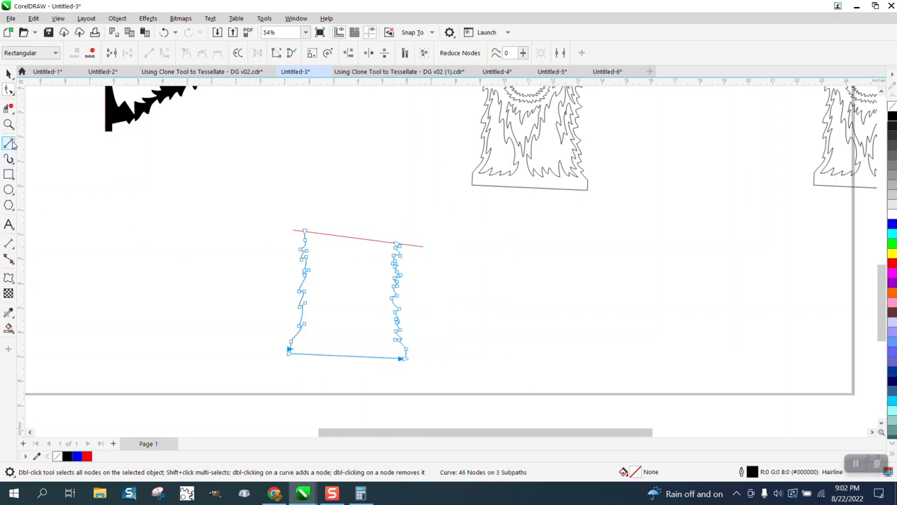
{"action": "left_click", "coordinate": [9, 109]}
{"action": "left_click", "coordinate": [344, 356]}
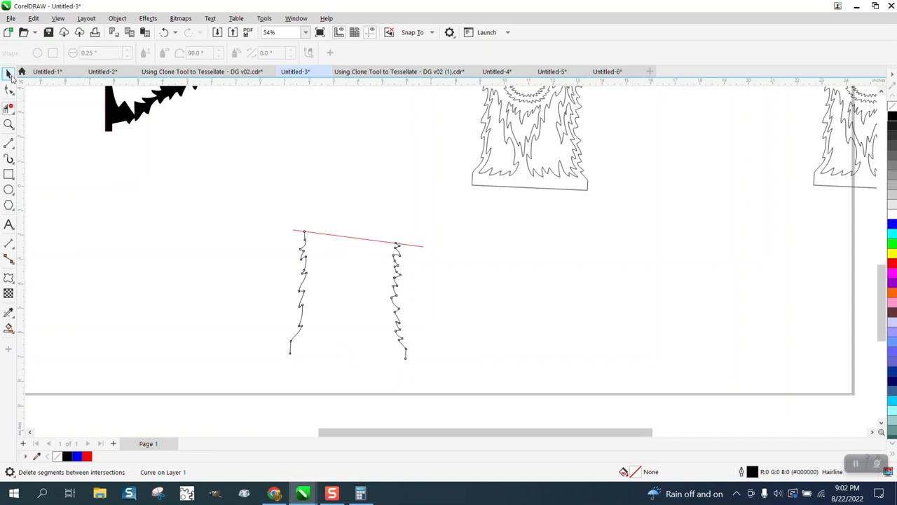
- Delete the red cutting line that runs across the tops of the two fur edges
{"action": "left_click", "coordinate": [9, 74]}
{"action": "left_click", "coordinate": [363, 238]}
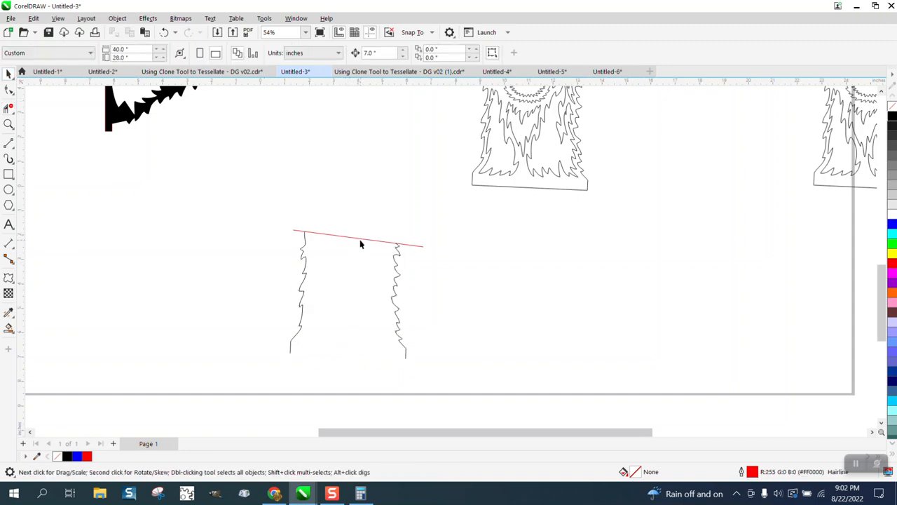
{"action": "left_click_drag", "start_coordinate": [361, 244], "coordinate": [621, 265]}
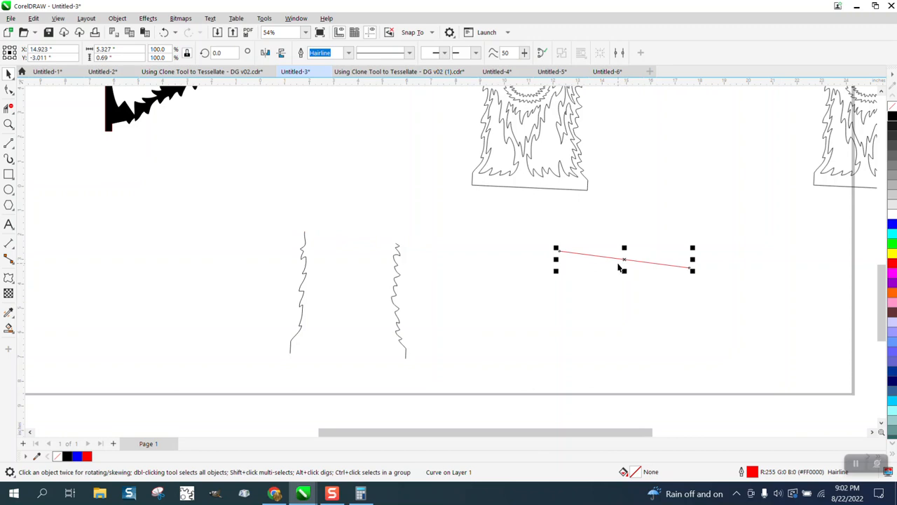
{"action": "key", "text": "Delete"}
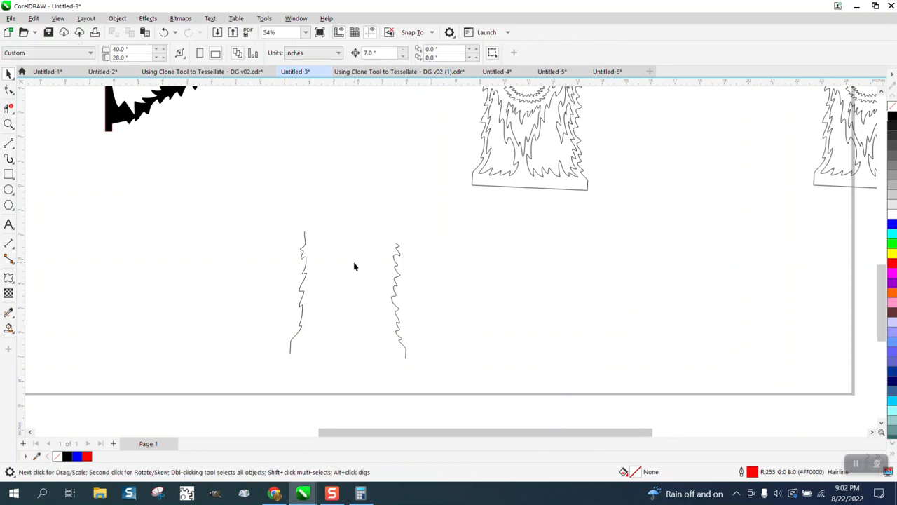
- Move the two fur edges up and left, and break the curve apart into separate objects
{"action": "left_click_drag", "start_coordinate": [305, 277], "coordinate": [265, 221]}
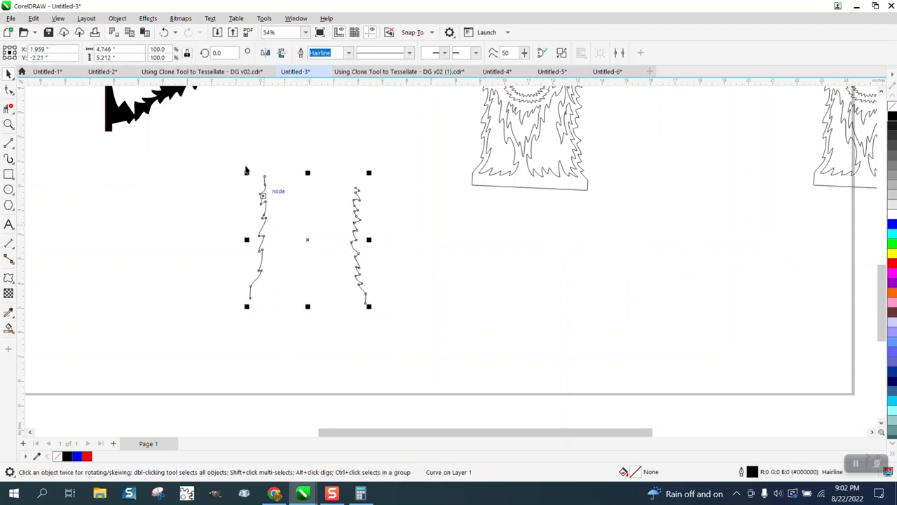
{"action": "left_click", "coordinate": [119, 18]}
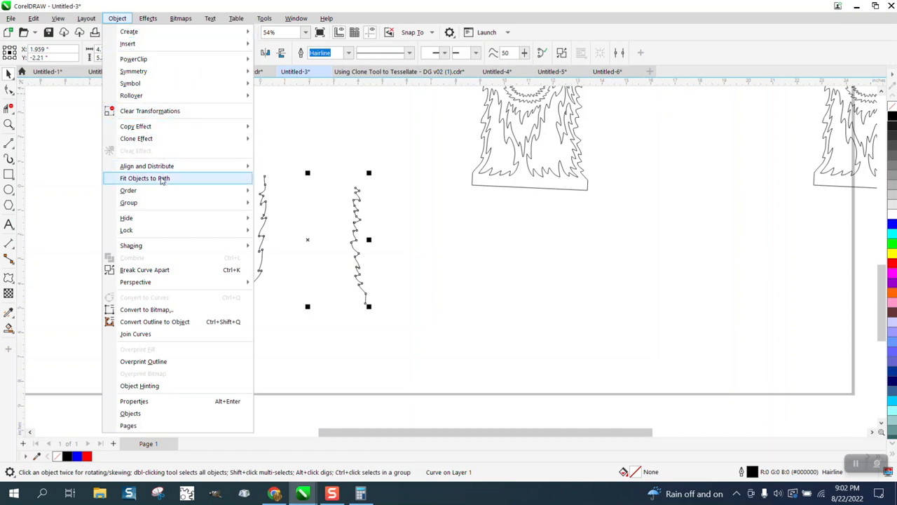
{"action": "left_click", "coordinate": [163, 269]}
{"action": "left_click", "coordinate": [160, 270]}
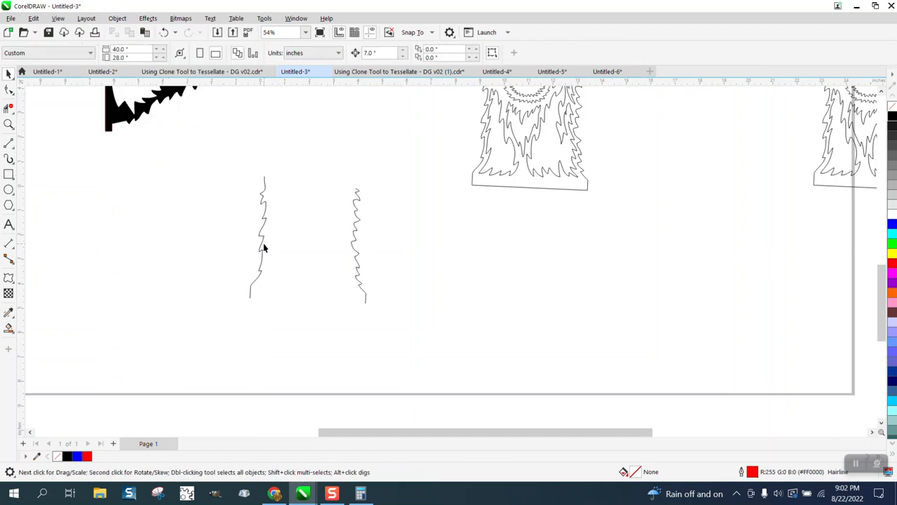
- Rotate both fur edges together clockwise to about 322 degrees so they slant up to the right
{"action": "left_click", "coordinate": [263, 247]}
{"action": "left_click_drag", "start_coordinate": [215, 138], "coordinate": [401, 315]}
{"action": "left_click", "coordinate": [310, 240]}
{"action": "left_click_drag", "start_coordinate": [369, 173], "coordinate": [404, 224]}
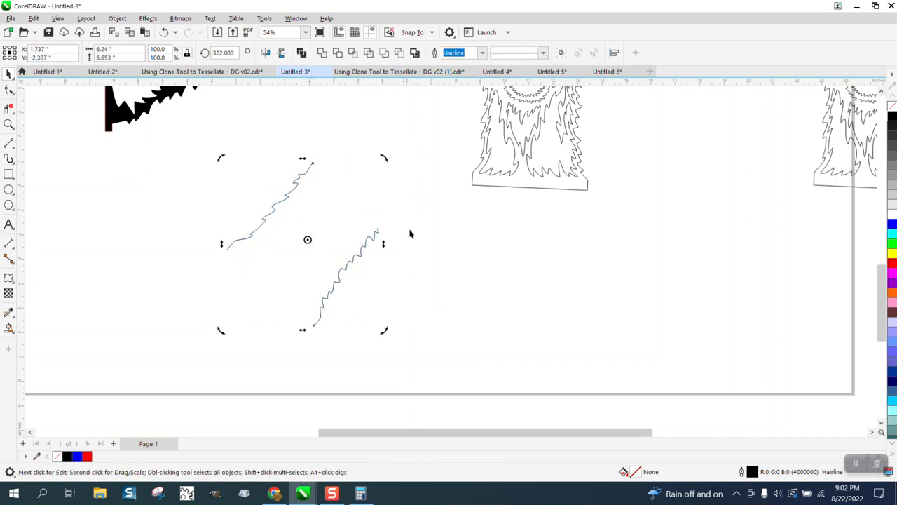
{"action": "left_click", "coordinate": [341, 319]}
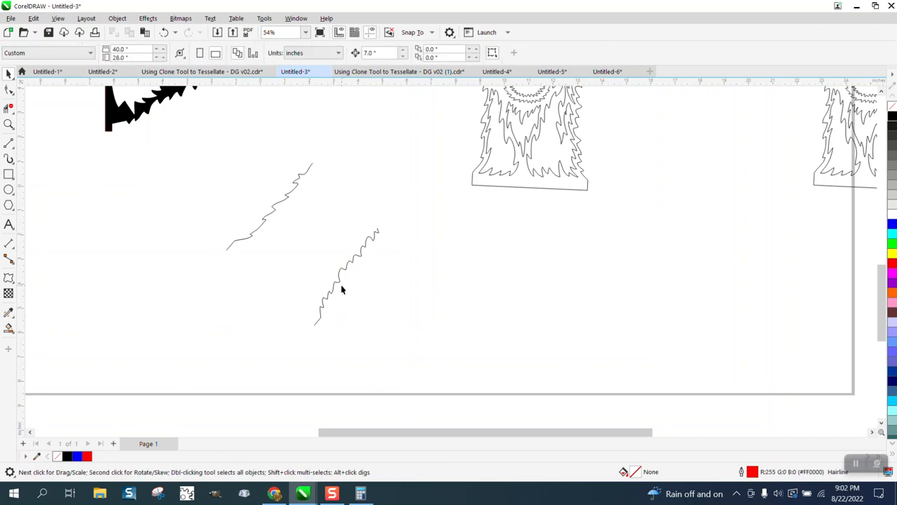
- Apply an envelope to the upper-left fur edge and pull its nodes outward to bend the edge into a sagging curve
{"action": "left_click", "coordinate": [258, 239]}
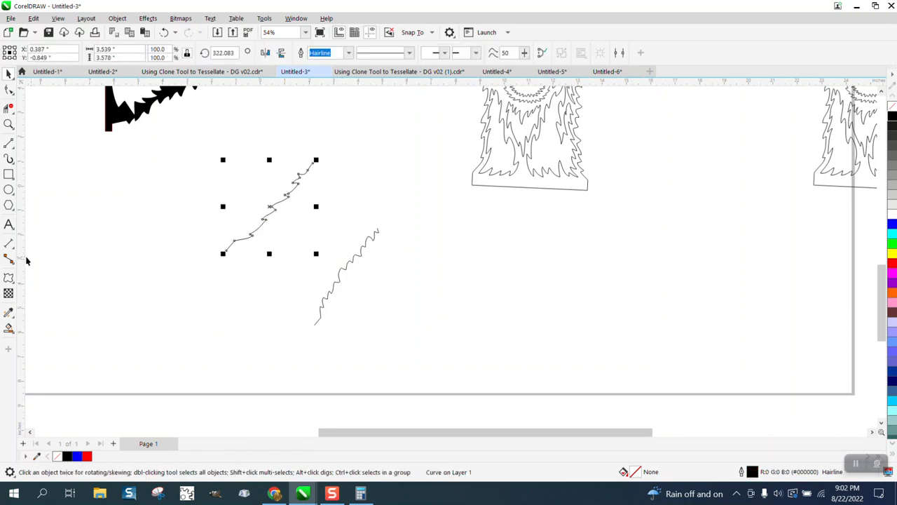
{"action": "left_click", "coordinate": [12, 280]}
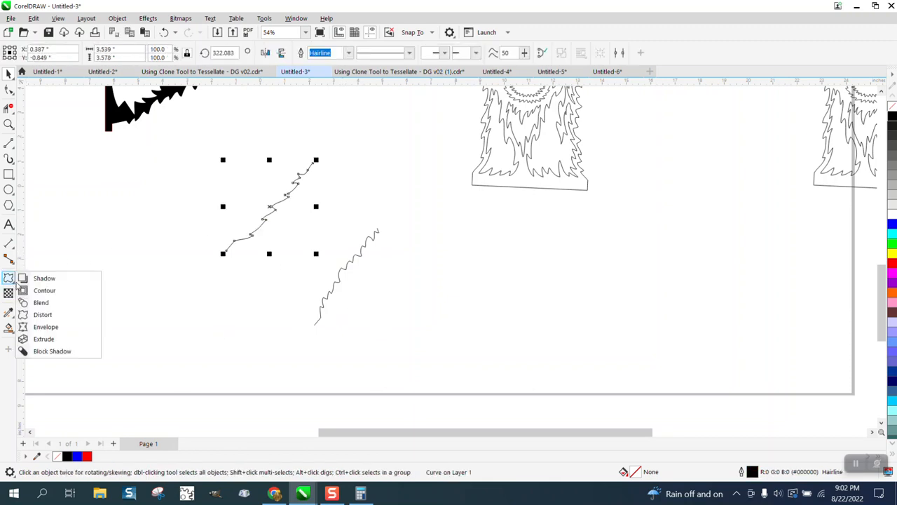
{"action": "left_click", "coordinate": [39, 313]}
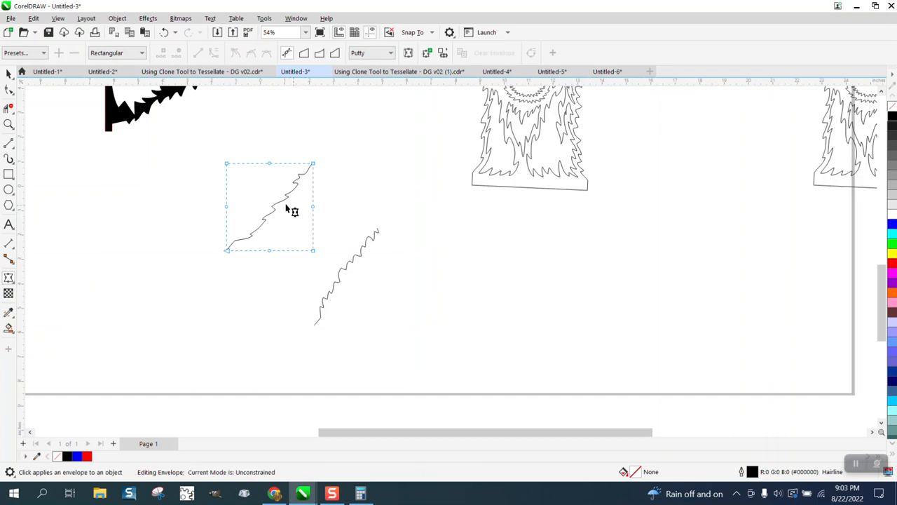
{"action": "left_click_drag", "start_coordinate": [314, 251], "coordinate": [339, 273]}
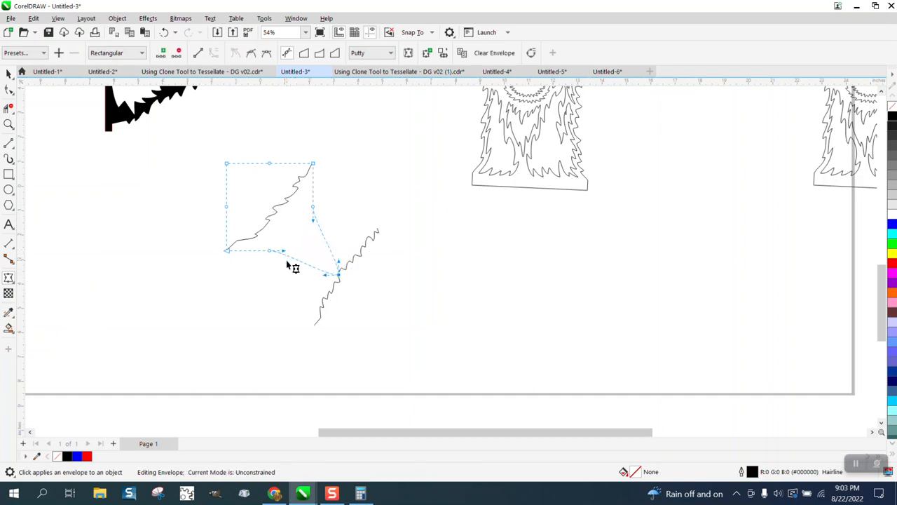
{"action": "left_click_drag", "start_coordinate": [270, 253], "coordinate": [270, 280]}
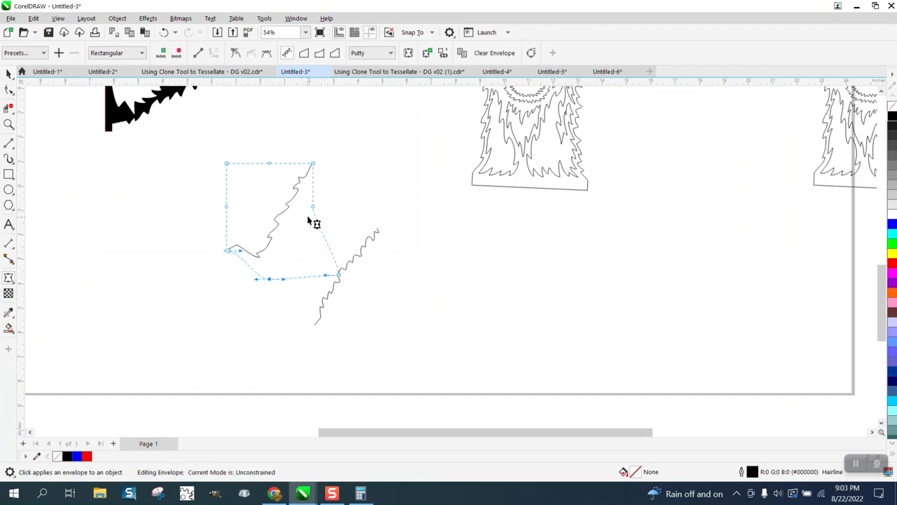
{"action": "left_click_drag", "start_coordinate": [315, 210], "coordinate": [344, 204]}
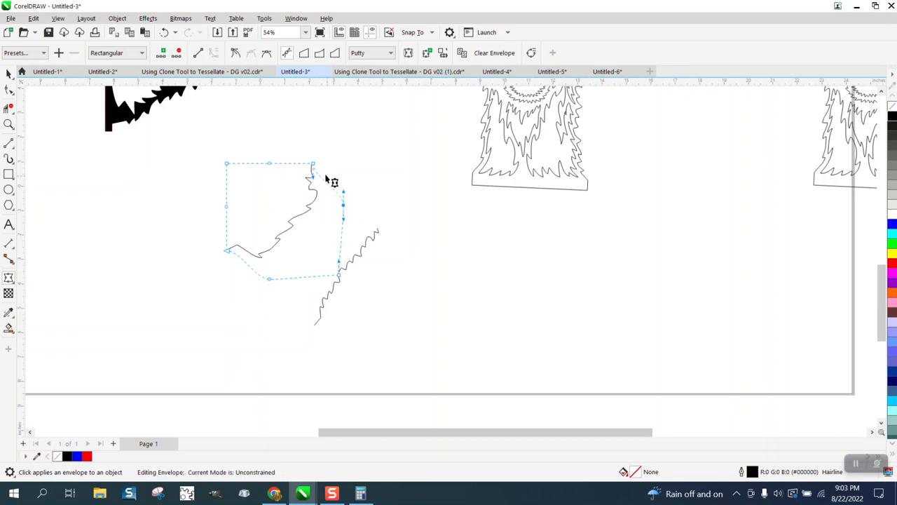
{"action": "left_click_drag", "start_coordinate": [315, 168], "coordinate": [331, 159]}
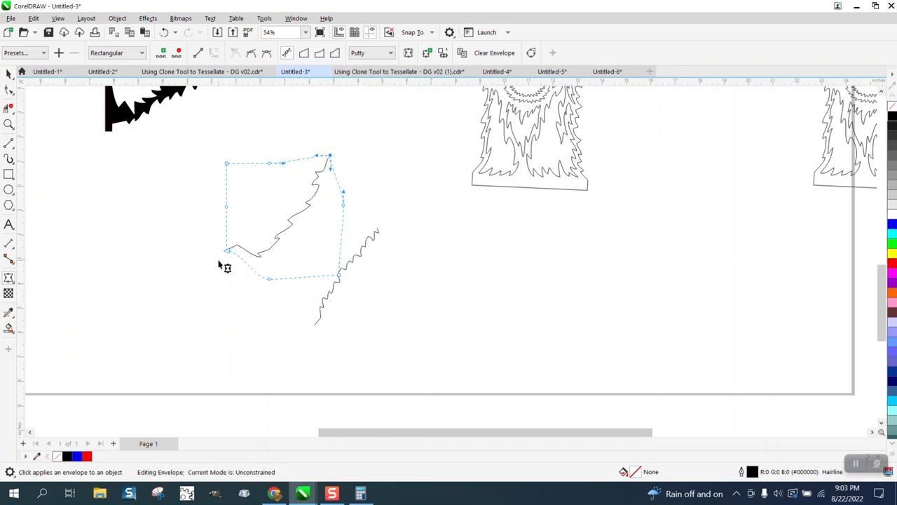
{"action": "left_click_drag", "start_coordinate": [225, 254], "coordinate": [220, 253]}
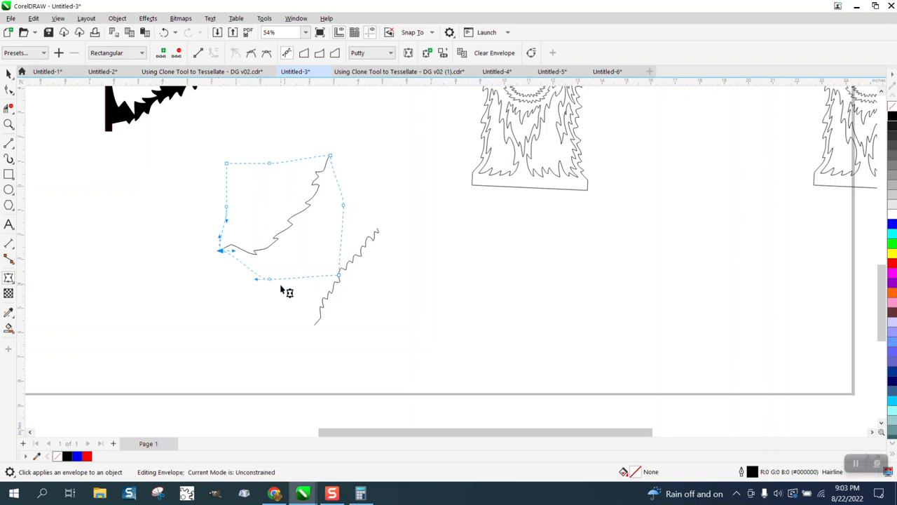
{"action": "left_click_drag", "start_coordinate": [269, 283], "coordinate": [268, 292]}
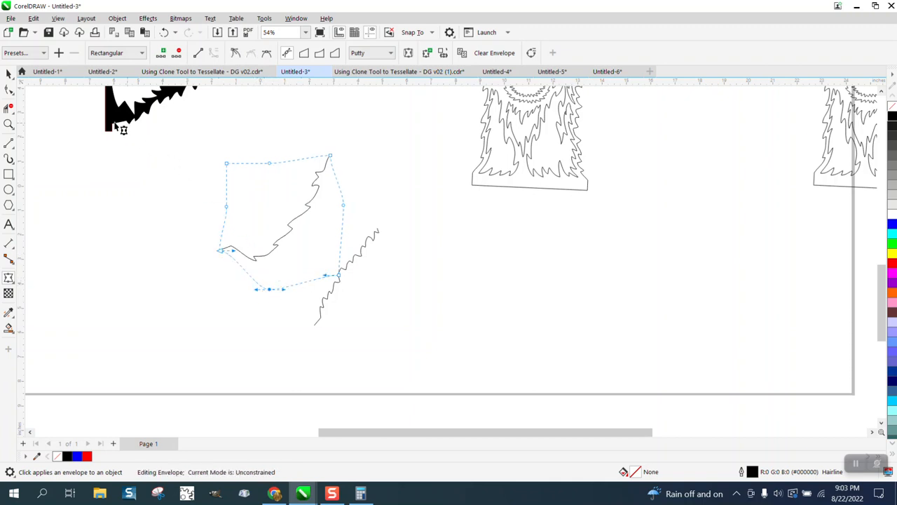
- Apply an envelope to the lower-right fur edge, reduce it to its corner nodes and pull its lower-right corner outward
{"action": "left_click", "coordinate": [8, 74]}
{"action": "left_click", "coordinate": [374, 240]}
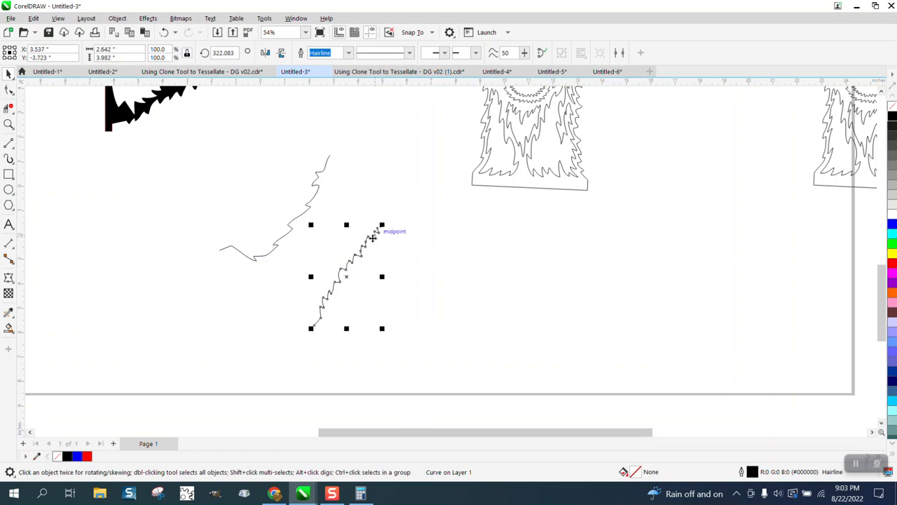
{"action": "left_click", "coordinate": [8, 278]}
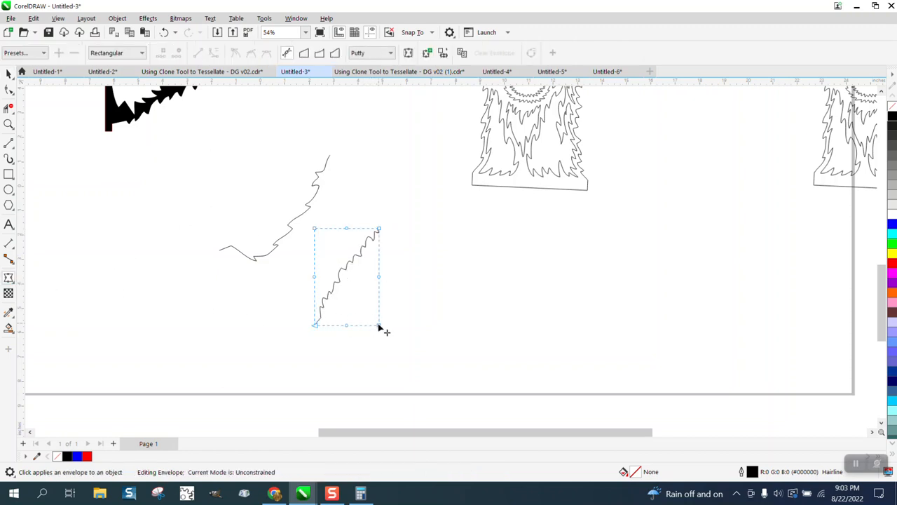
{"action": "left_click_drag", "start_coordinate": [379, 325], "coordinate": [409, 349]}
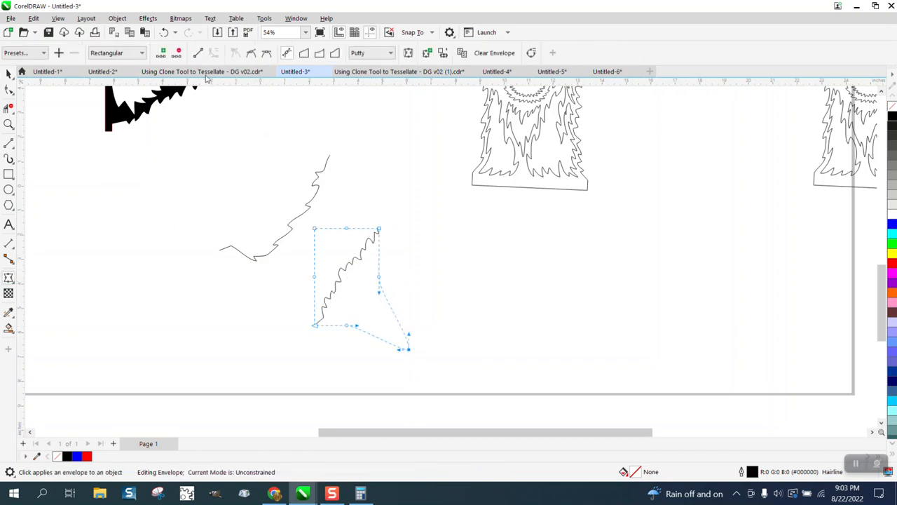
{"action": "left_click", "coordinate": [163, 32]}
{"action": "left_click_drag", "start_coordinate": [421, 252], "coordinate": [294, 294]}
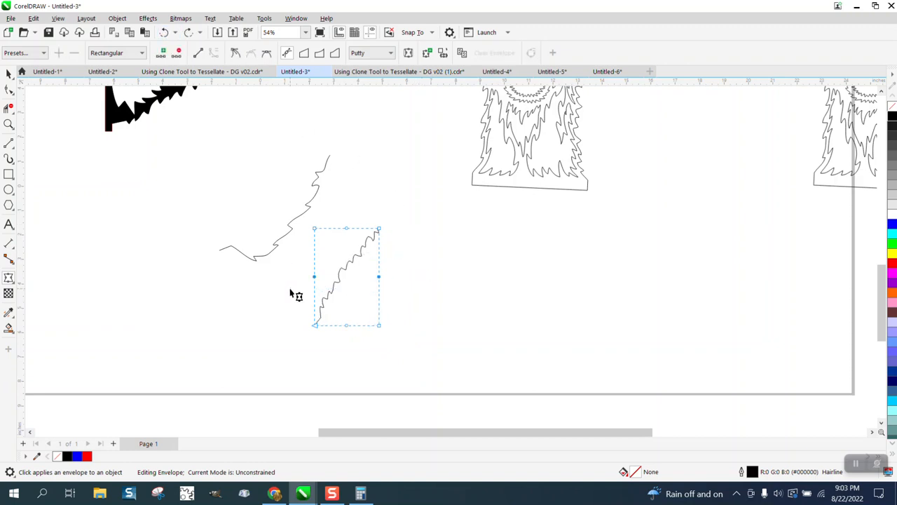
{"action": "key", "text": "Delete"}
{"action": "left_click_drag", "start_coordinate": [327, 213], "coordinate": [412, 345]}
{"action": "key", "text": "Delete"}
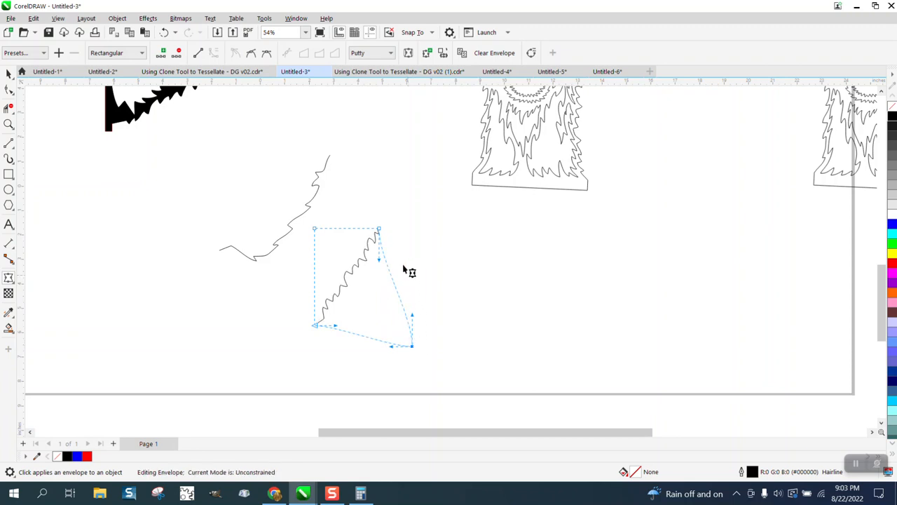
- Bow the envelope's right side outward and move its upper-right and lower-left corners outward to bend the lower fur edge
{"action": "left_click_drag", "start_coordinate": [381, 261], "coordinate": [425, 260]}
{"action": "left_click_drag", "start_coordinate": [382, 230], "coordinate": [397, 214]}
{"action": "left_click_drag", "start_coordinate": [315, 330], "coordinate": [287, 333]}
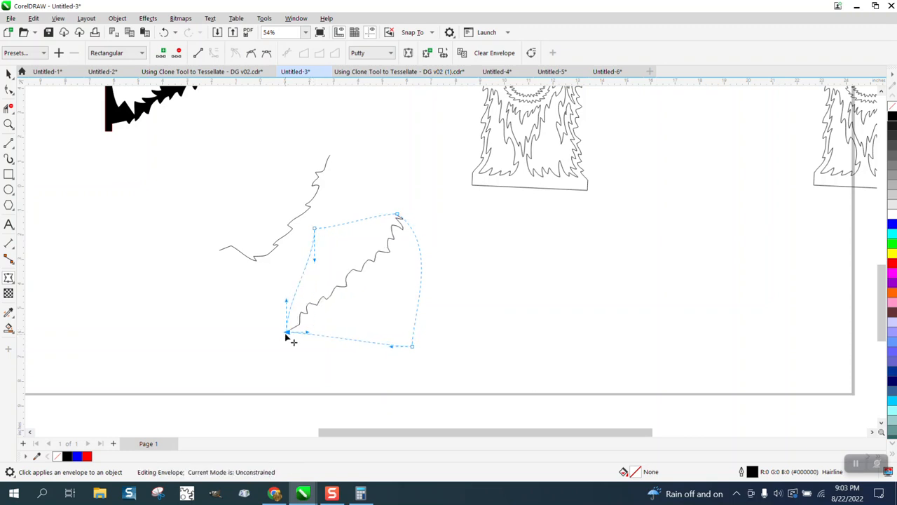
- Pull the lower fur edge's envelope outward at its lower-right corner and inward at its upper-left corner to deepen the bend
{"action": "left_click_drag", "start_coordinate": [414, 352], "coordinate": [427, 360]}
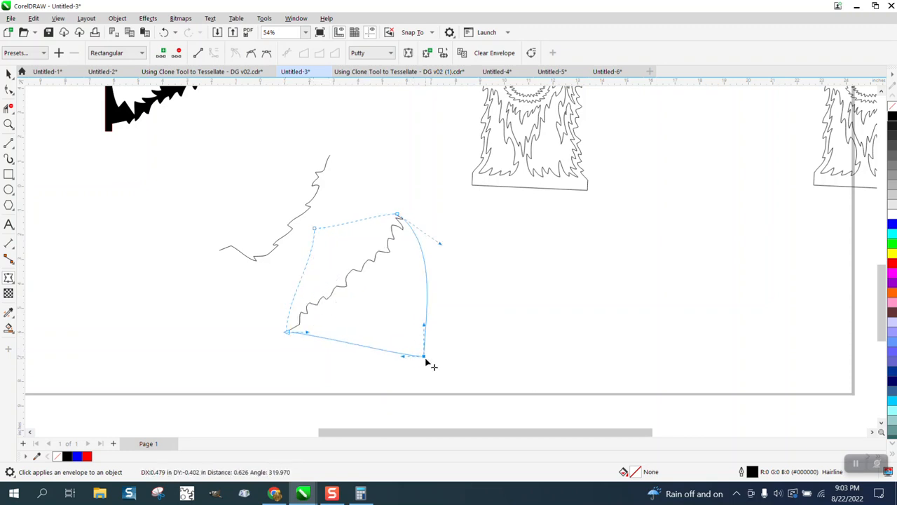
{"action": "left_click", "coordinate": [350, 295]}
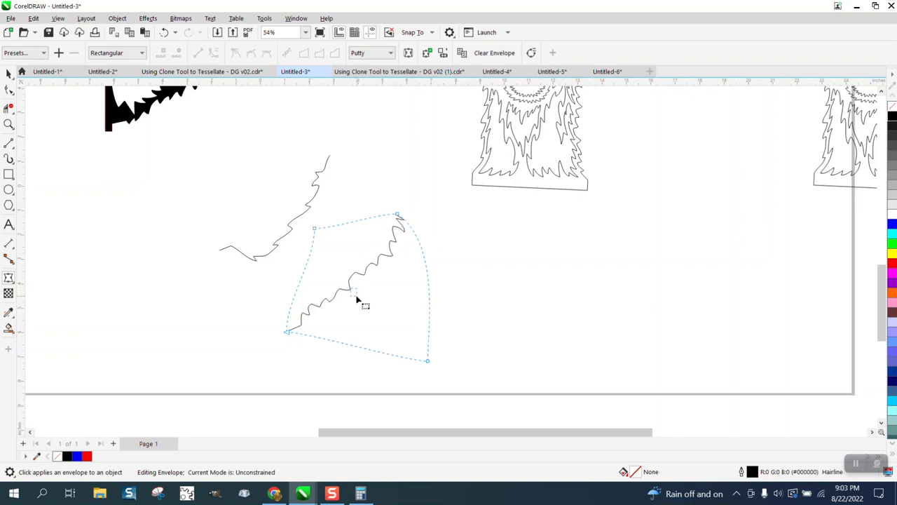
{"action": "left_click_drag", "start_coordinate": [318, 232], "coordinate": [328, 245]}
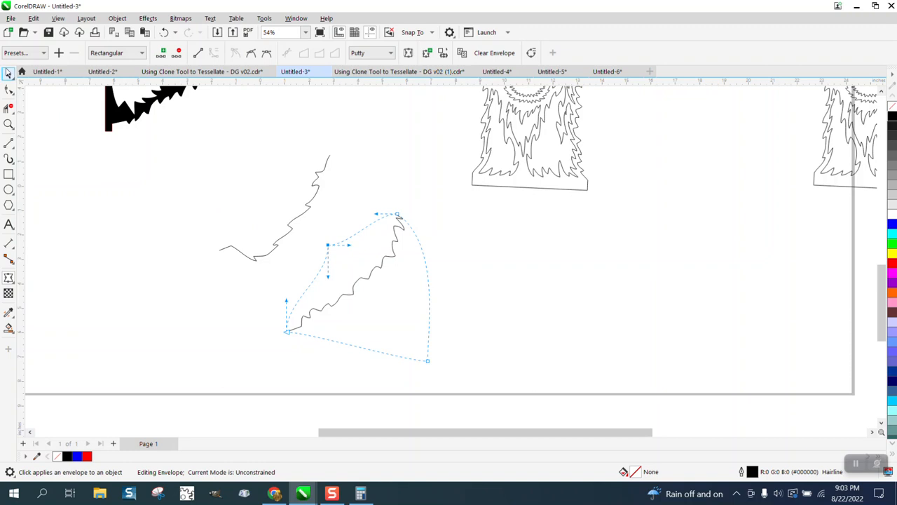
{"action": "left_click", "coordinate": [9, 73]}
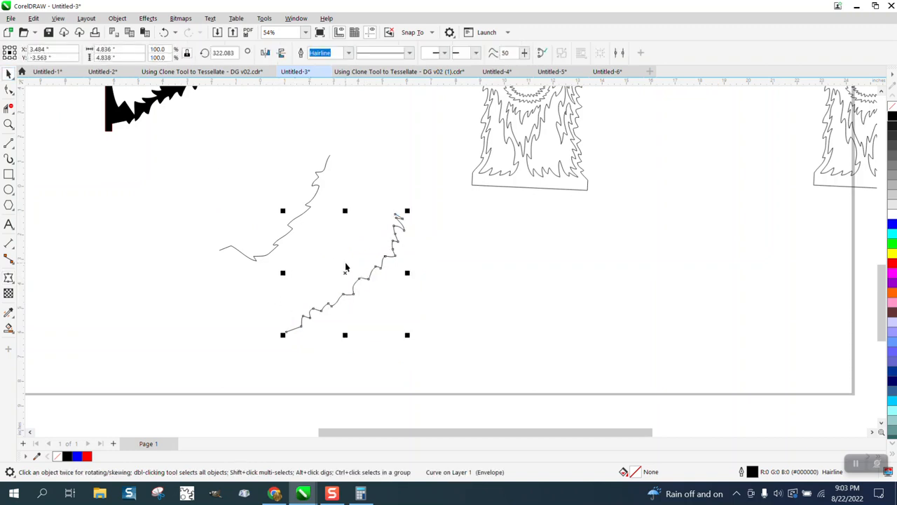
- Choose the Smooth tool and set its nib size to 2 inches
{"action": "scroll", "coordinate": [359, 278], "scroll_direction": "down", "scroll_amount": 1}
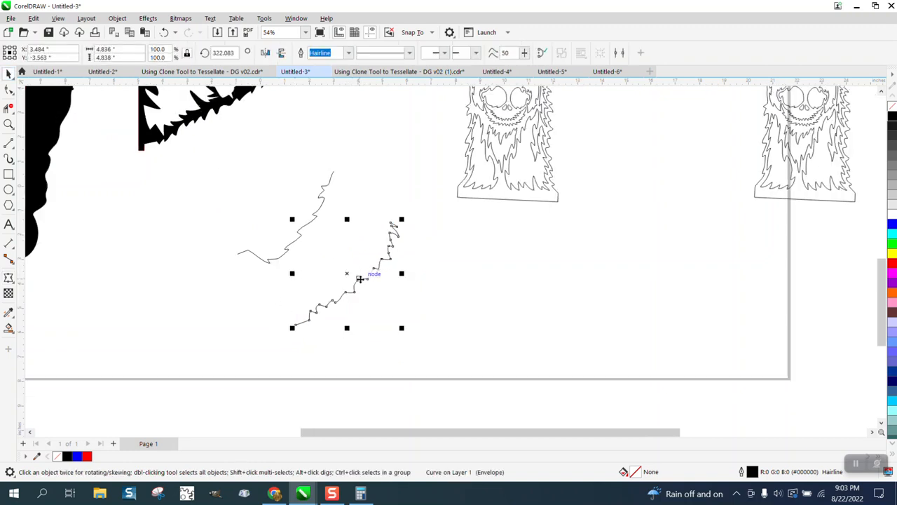
{"action": "scroll", "coordinate": [371, 250], "scroll_direction": "down", "scroll_amount": 1}
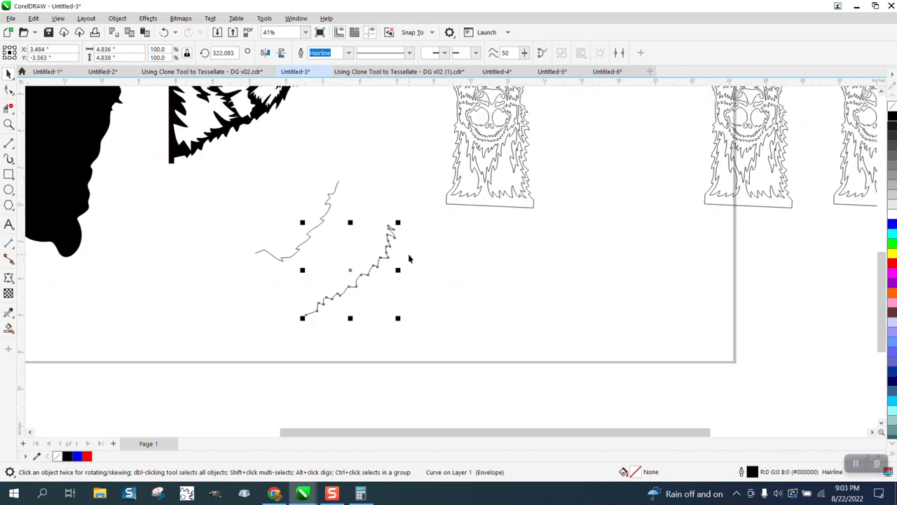
{"action": "scroll", "coordinate": [409, 258], "scroll_direction": "down", "scroll_amount": 1}
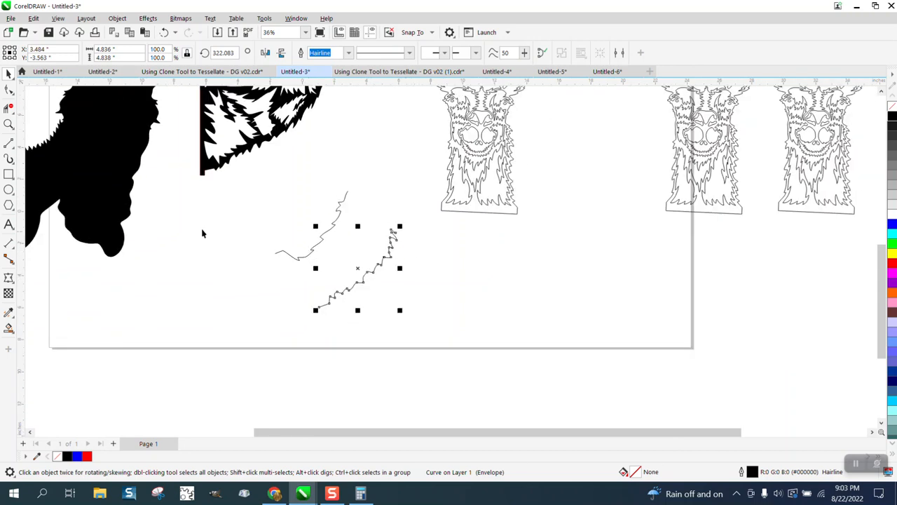
{"action": "left_click", "coordinate": [12, 97]}
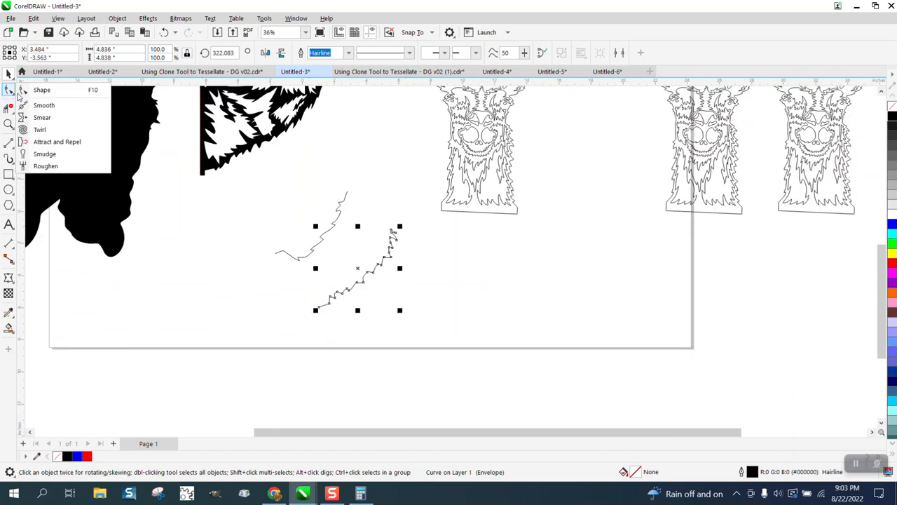
{"action": "left_click", "coordinate": [32, 104]}
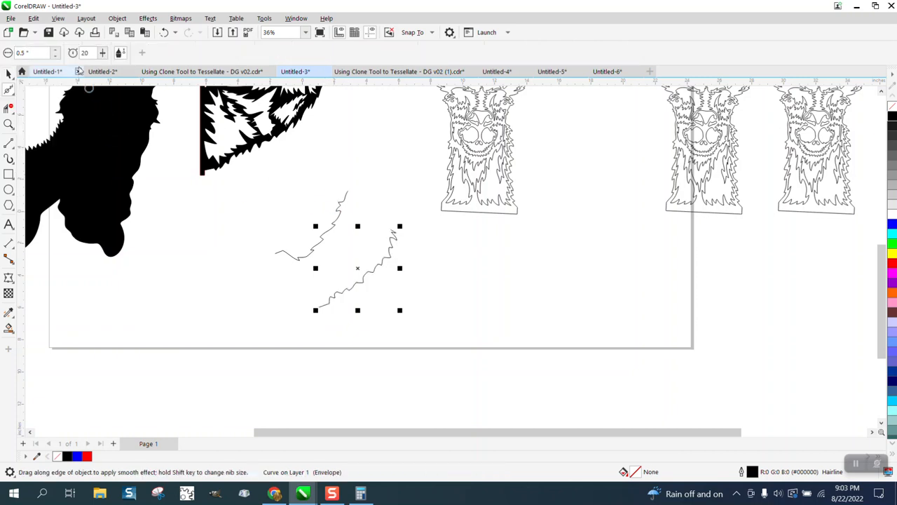
{"action": "left_click_drag", "start_coordinate": [44, 53], "coordinate": [1, 59]}
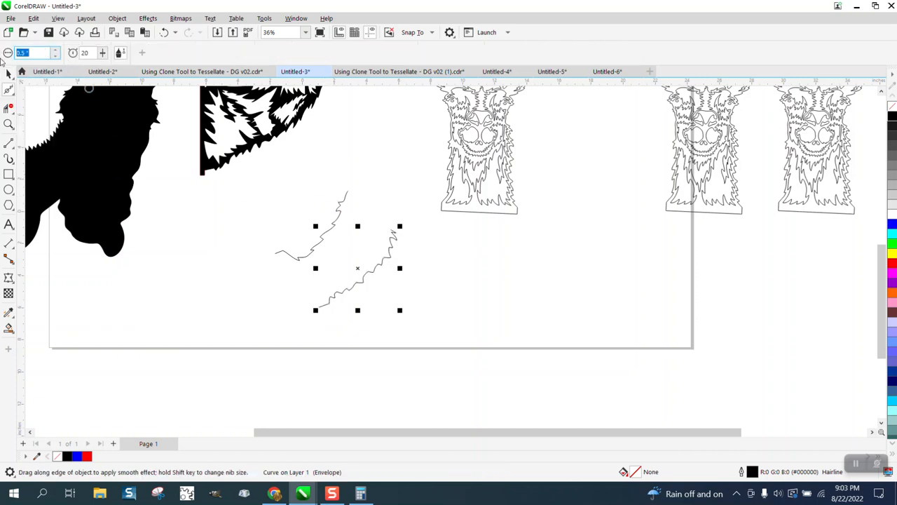
{"action": "type", "text": ".5"}
{"action": "key", "text": "Return"}
{"action": "left_click_drag", "start_coordinate": [43, 56], "coordinate": [4, 55]}
{"action": "type", "text": "2"}
{"action": "key", "text": "Return"}
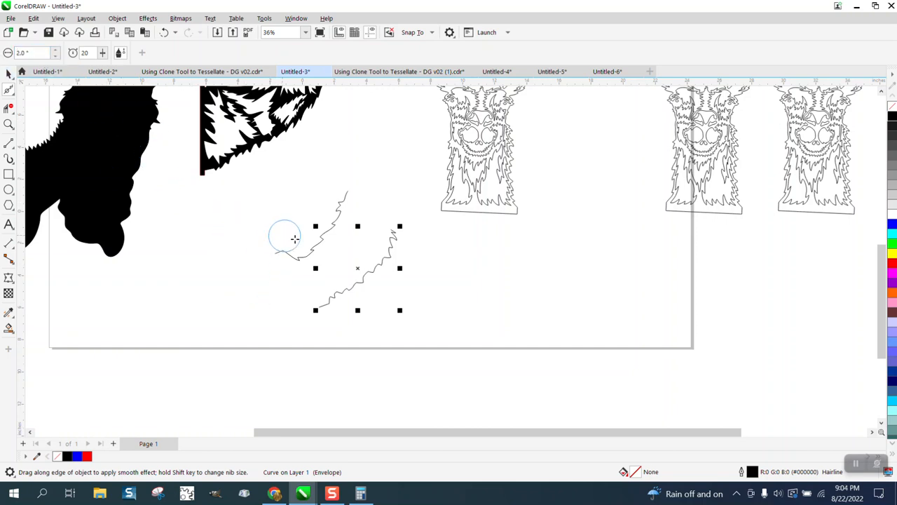
- Try the Smooth brush on the lower and upper fur edges, undoing each attempt
{"action": "left_click", "coordinate": [321, 244]}
{"action": "left_click_drag", "start_coordinate": [321, 244], "coordinate": [340, 211]}
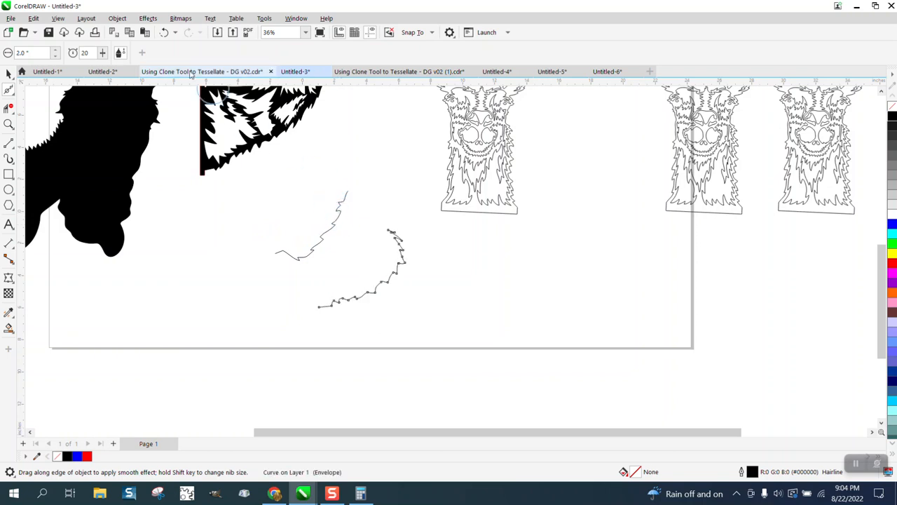
{"action": "left_click", "coordinate": [164, 32]}
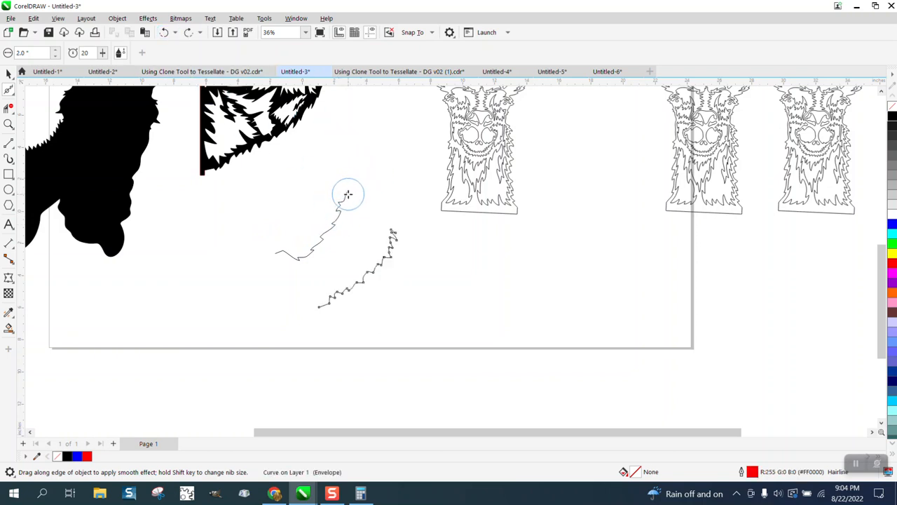
{"action": "left_click_drag", "start_coordinate": [336, 204], "coordinate": [337, 208]}
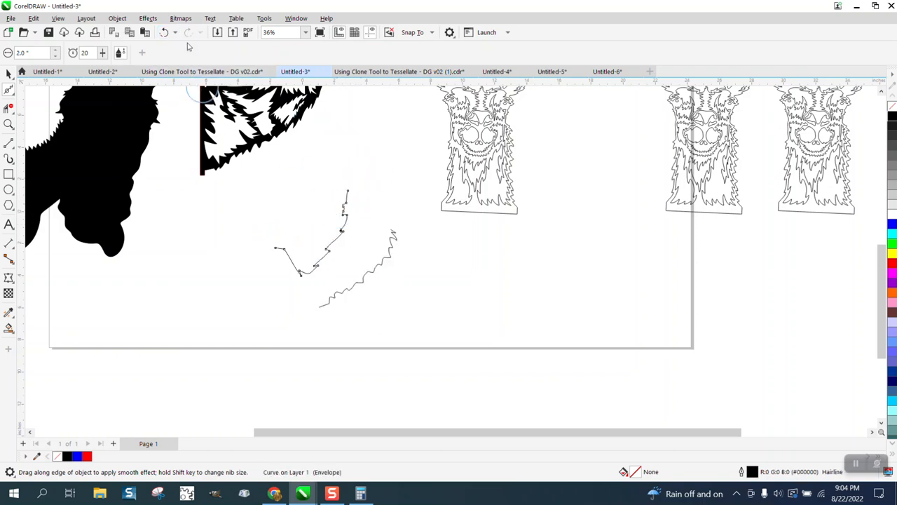
{"action": "left_click", "coordinate": [164, 33]}
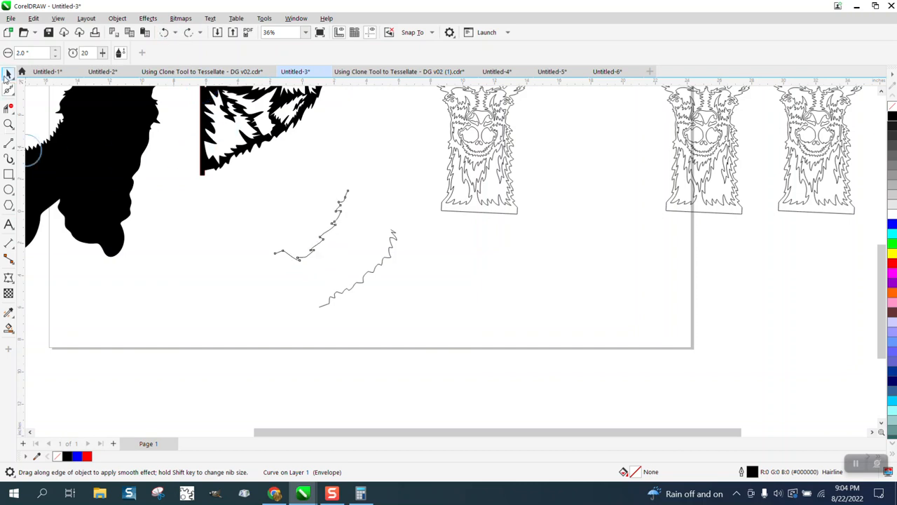
{"action": "left_click", "coordinate": [8, 74]}
- Draw a freehand line about 2.4 inches long leftward from the lower-left end of the lower fur edge
{"action": "scroll", "coordinate": [454, 269], "scroll_direction": "down", "scroll_amount": 1}
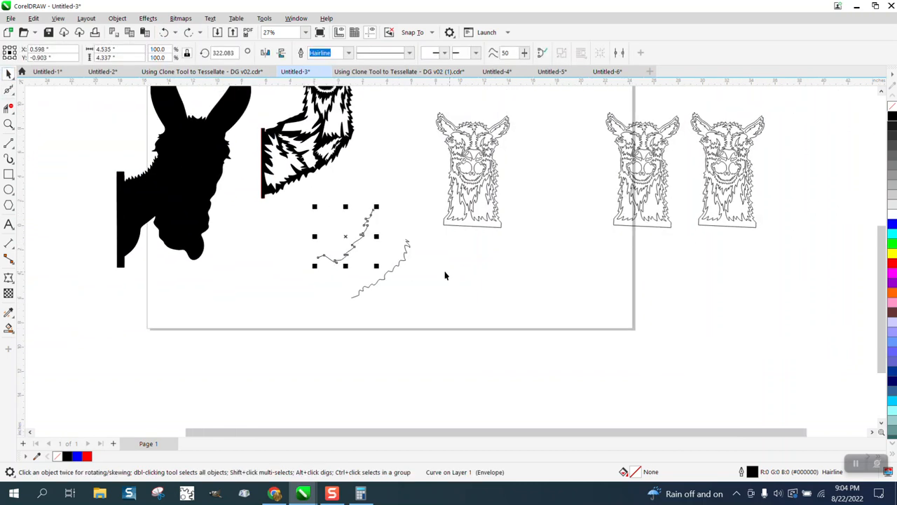
{"action": "left_click", "coordinate": [8, 124]}
{"action": "left_click_drag", "start_coordinate": [316, 201], "coordinate": [512, 336]}
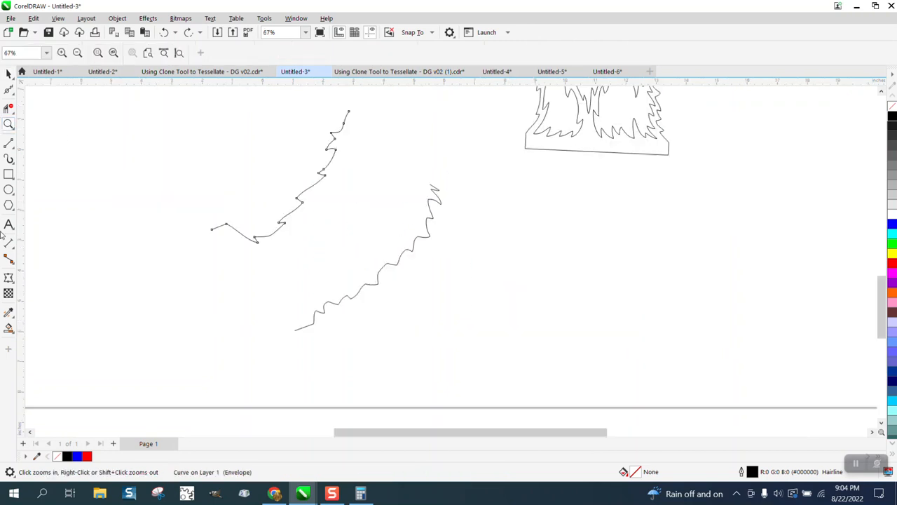
{"action": "left_click", "coordinate": [13, 146]}
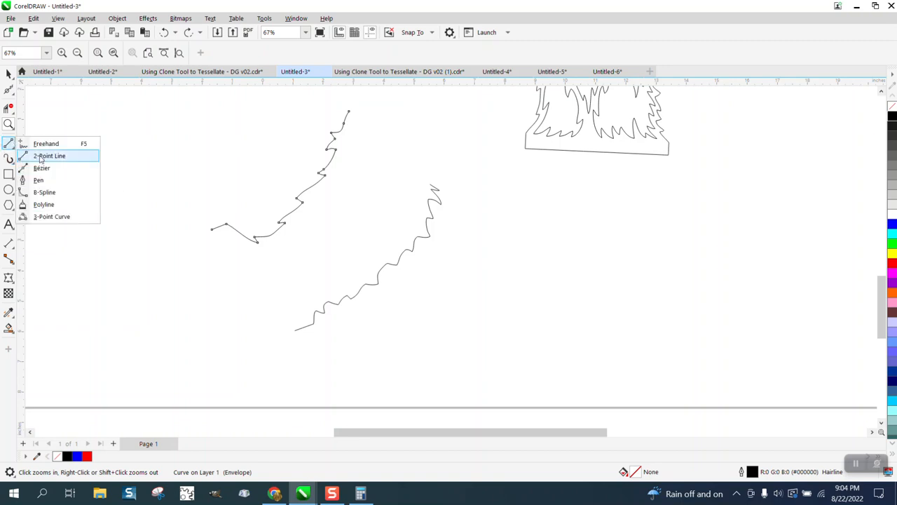
{"action": "left_click", "coordinate": [44, 143]}
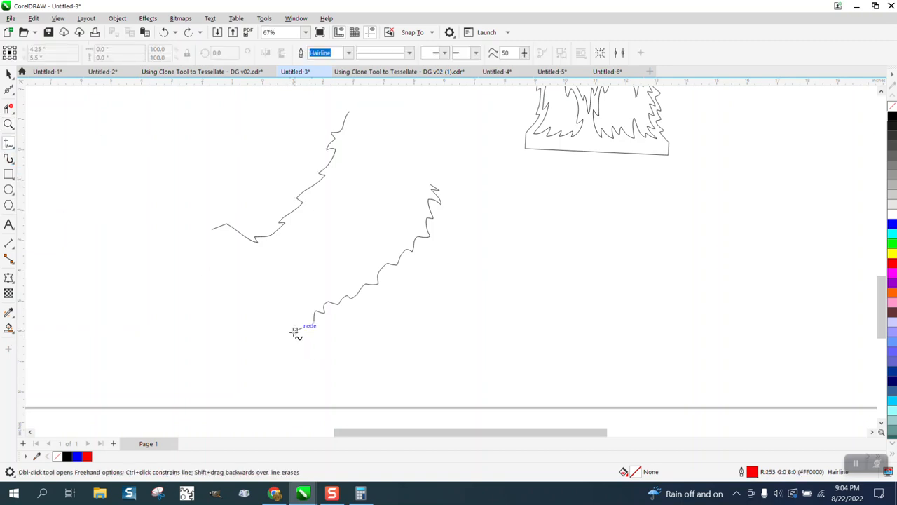
{"action": "left_click_drag", "start_coordinate": [295, 330], "coordinate": [221, 337]}
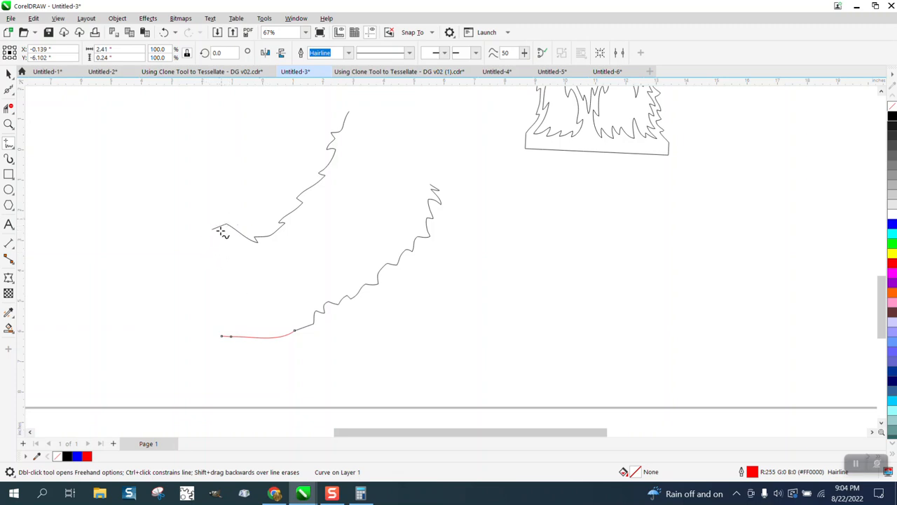
{"action": "scroll", "coordinate": [224, 302], "scroll_direction": "down", "scroll_amount": 2}
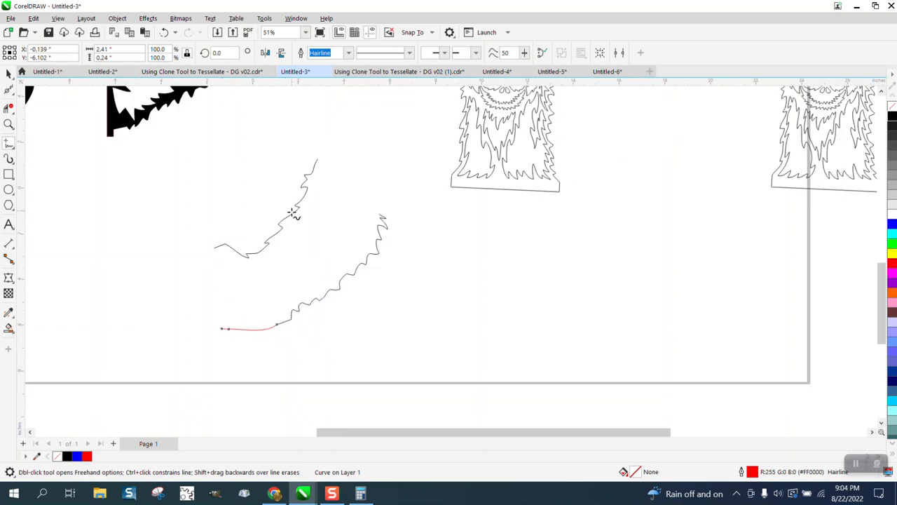
{"action": "scroll", "coordinate": [341, 285], "scroll_direction": "down", "scroll_amount": 1}
{"action": "left_click", "coordinate": [9, 75]}
- Select all parts of the outlined llama head nearest the fur edges and move them slightly down and to the right
{"action": "scroll", "coordinate": [415, 271], "scroll_direction": "down", "scroll_amount": 1}
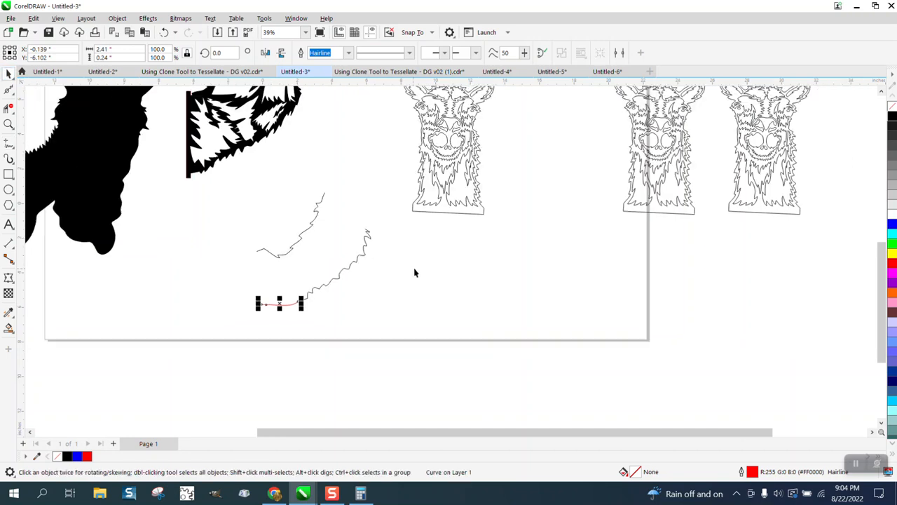
{"action": "left_click", "coordinate": [450, 213]}
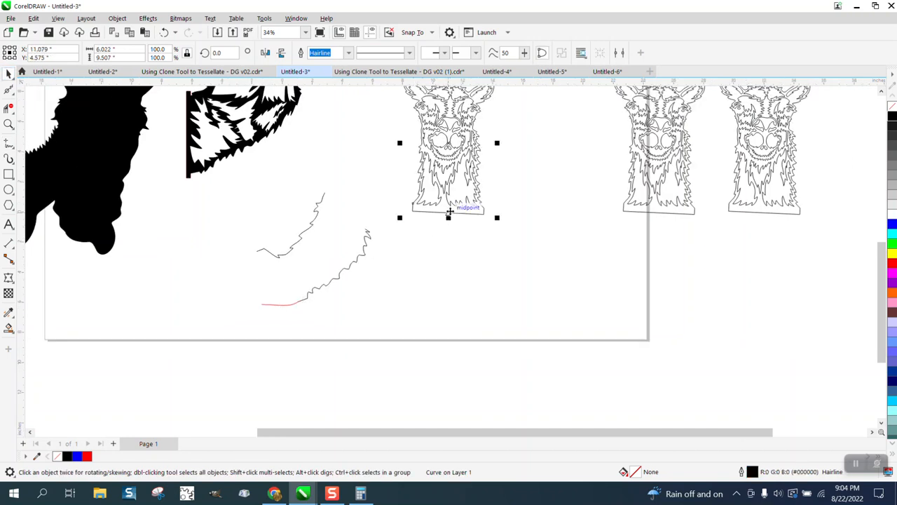
{"action": "scroll", "coordinate": [450, 213], "scroll_direction": "down", "scroll_amount": 1}
{"action": "left_click_drag", "start_coordinate": [410, 95], "coordinate": [508, 236]}
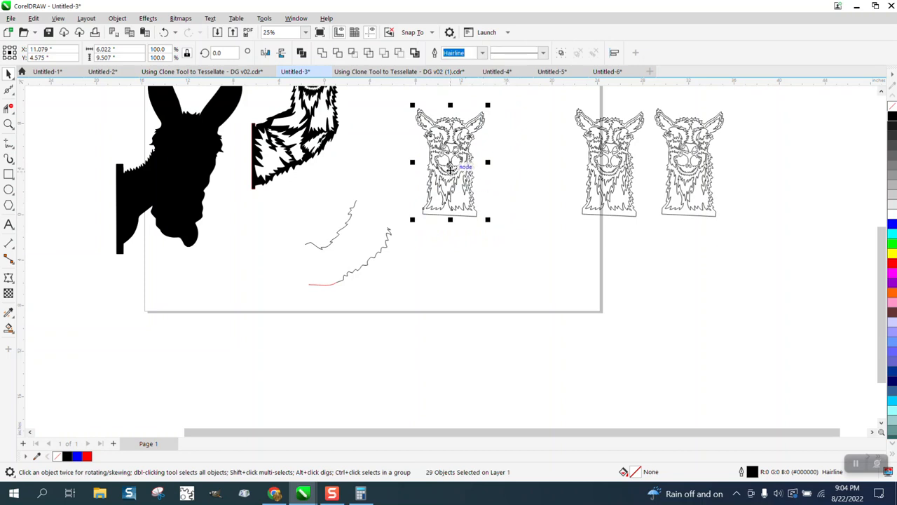
{"action": "left_click_drag", "start_coordinate": [447, 174], "coordinate": [473, 205]}
- Move the original black llama artwork off the page, to the left of the solid silhouette
{"action": "scroll", "coordinate": [414, 205], "scroll_direction": "down", "scroll_amount": 1}
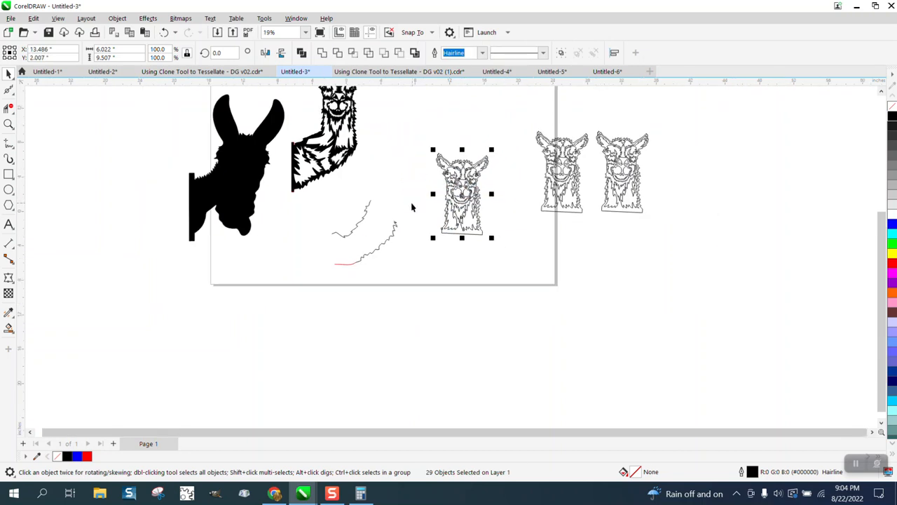
{"action": "scroll", "coordinate": [383, 160], "scroll_direction": "down", "scroll_amount": 1}
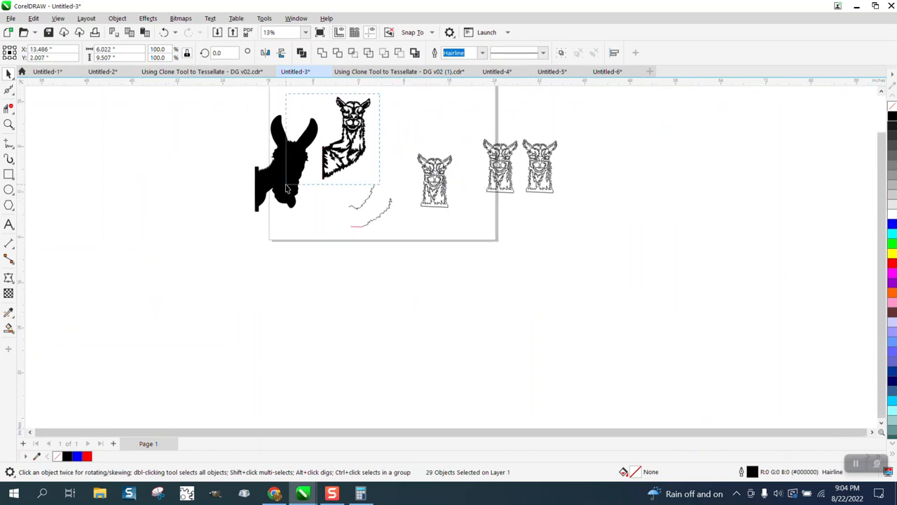
{"action": "left_click", "coordinate": [348, 135]}
{"action": "left_click_drag", "start_coordinate": [348, 136], "coordinate": [164, 154]}
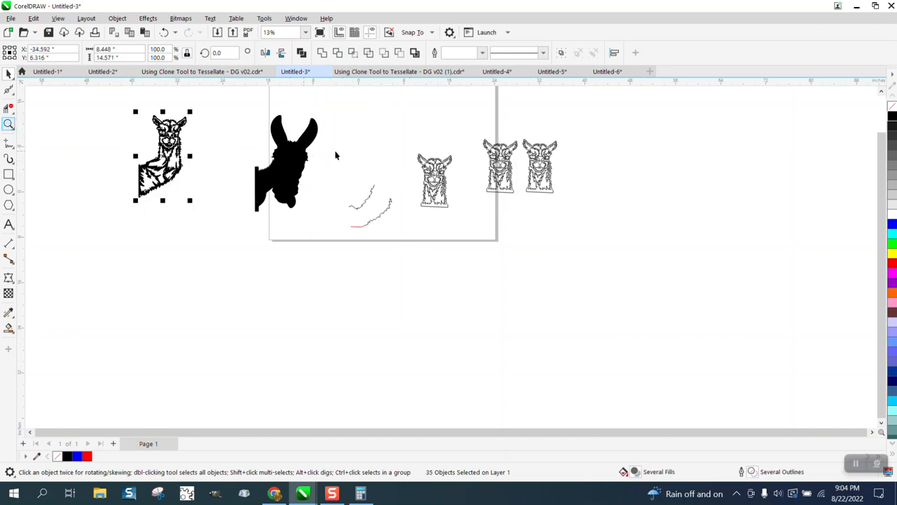
- Select the whole nearest outlined llama head and move it left so its neck sits over the two fur edges
{"action": "left_click_drag", "start_coordinate": [375, 136], "coordinate": [490, 214]}
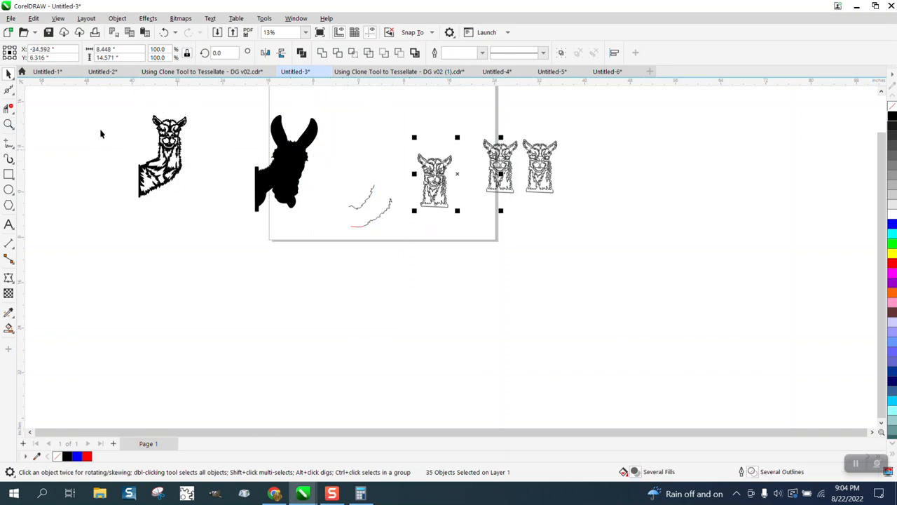
{"action": "left_click", "coordinate": [8, 124]}
{"action": "left_click_drag", "start_coordinate": [504, 262], "coordinate": [504, 262]}
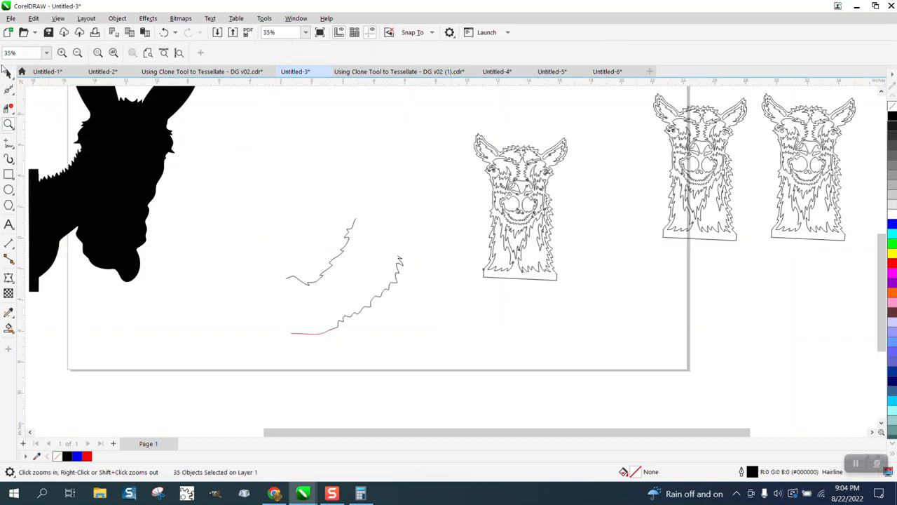
{"action": "left_click", "coordinate": [9, 73]}
{"action": "left_click", "coordinate": [524, 220]}
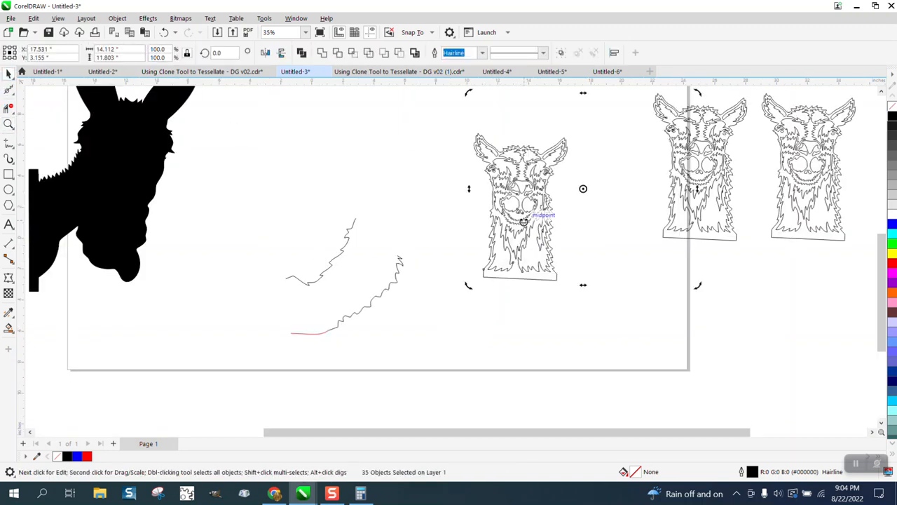
{"action": "left_click", "coordinate": [533, 297]}
{"action": "left_click", "coordinate": [525, 230]}
{"action": "left_click_drag", "start_coordinate": [453, 126], "coordinate": [580, 255]}
{"action": "left_click_drag", "start_coordinate": [517, 209], "coordinate": [374, 213]}
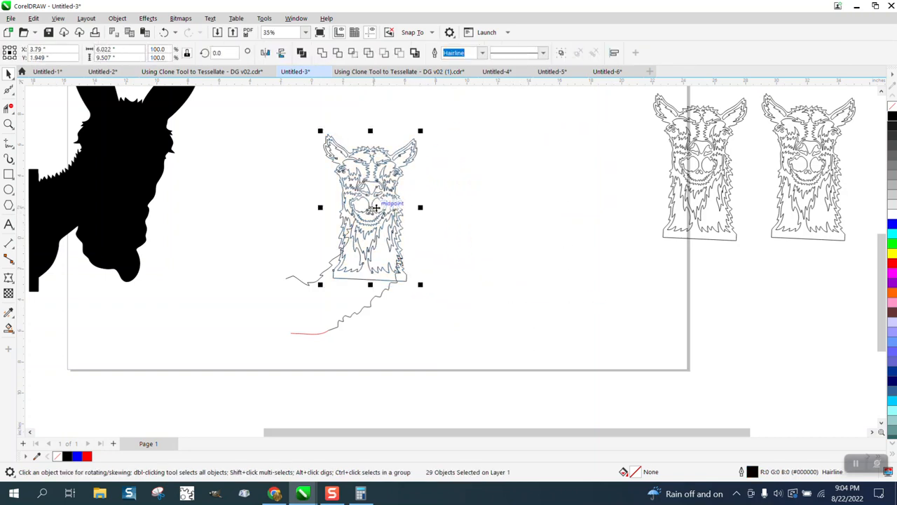
- Nudge only the placed head's outer contour 14 inches to the right, away from its inner detail
{"action": "left_click", "coordinate": [440, 214]}
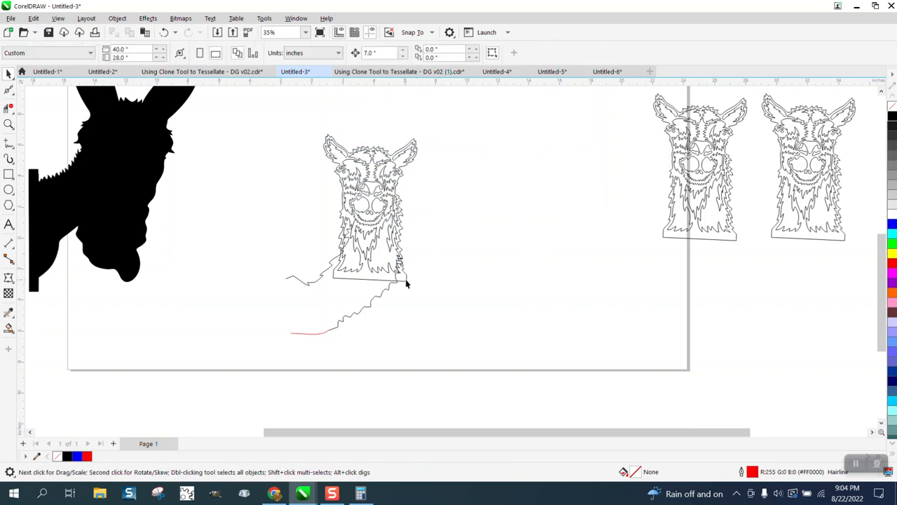
{"action": "left_click", "coordinate": [406, 283]}
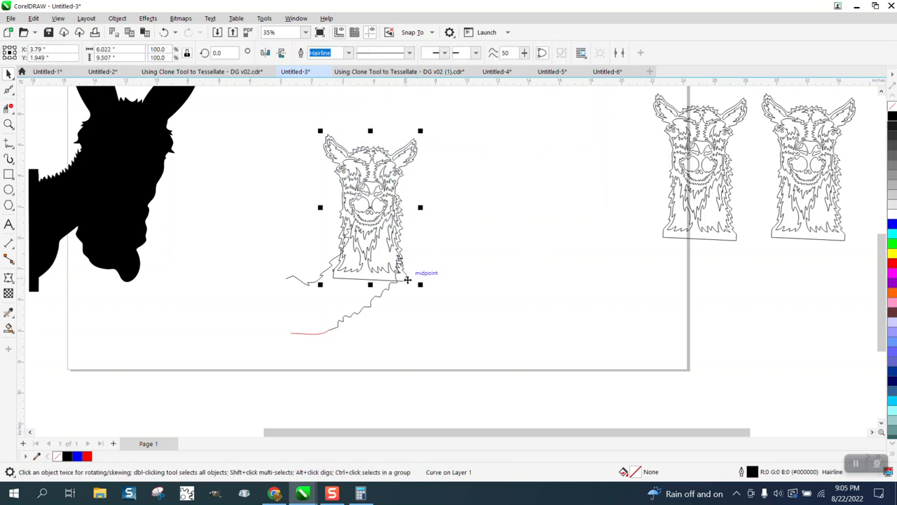
{"action": "key", "text": "Right"}
{"action": "key", "text": "Right"}
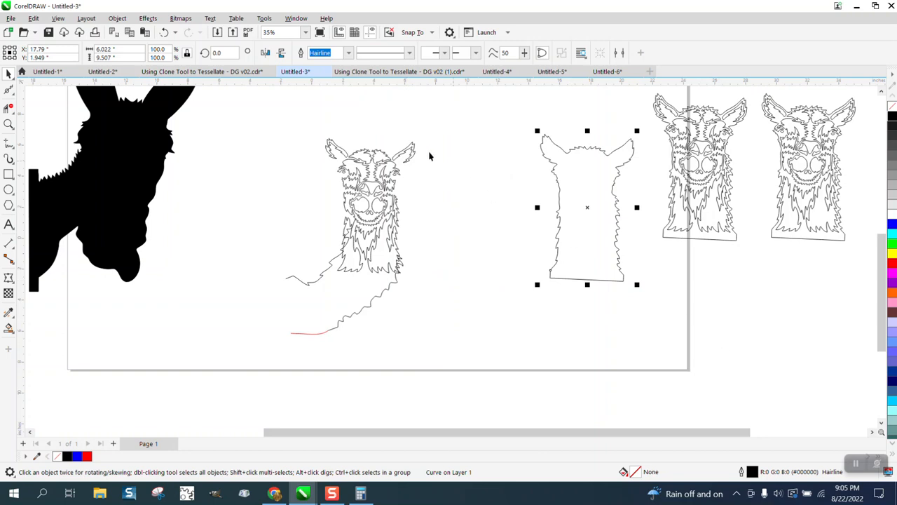
- Select all the inner face and fur detail of the placed head and move it 14 inches up
{"action": "left_click_drag", "start_coordinate": [313, 137], "coordinate": [465, 293]}
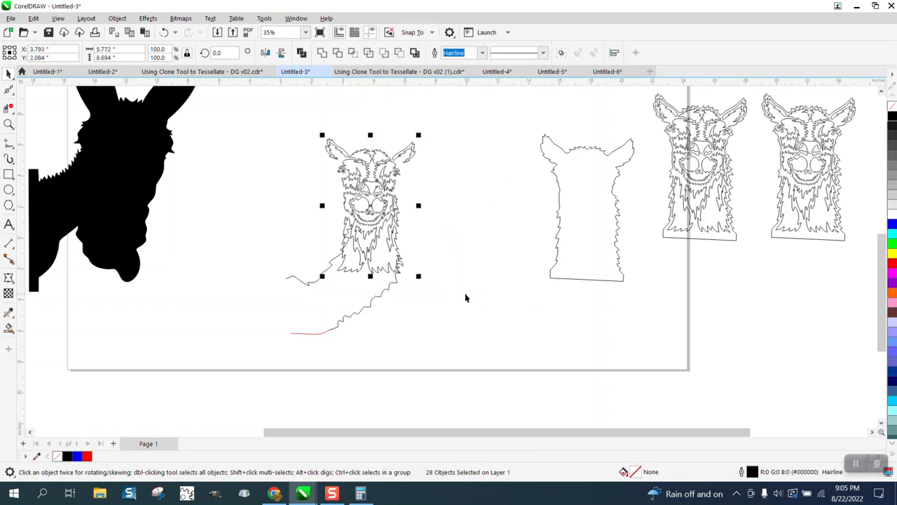
{"action": "key", "text": "Up"}
{"action": "key", "text": "Up"}
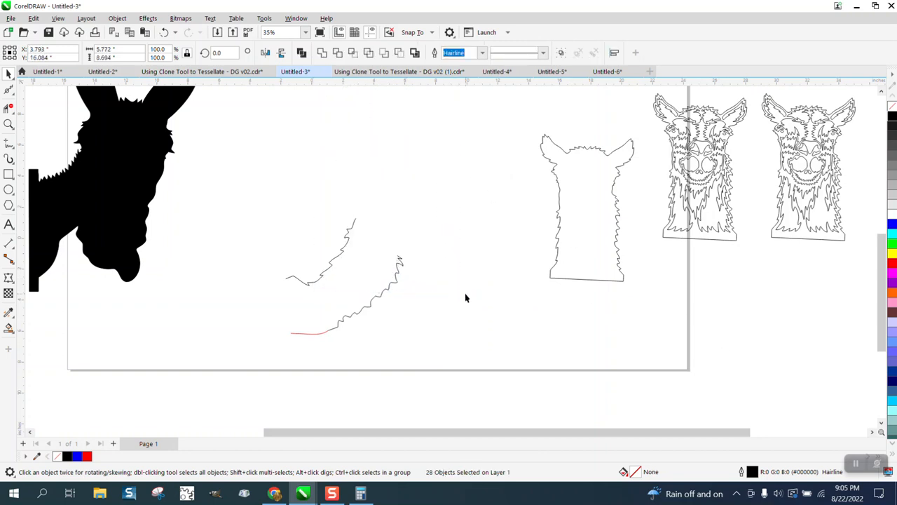
- Move the separated outer head contour 14 inches left, back over the two fur neck edges
{"action": "left_click", "coordinate": [569, 278]}
{"action": "key", "text": "Left"}
{"action": "key", "text": "Left"}
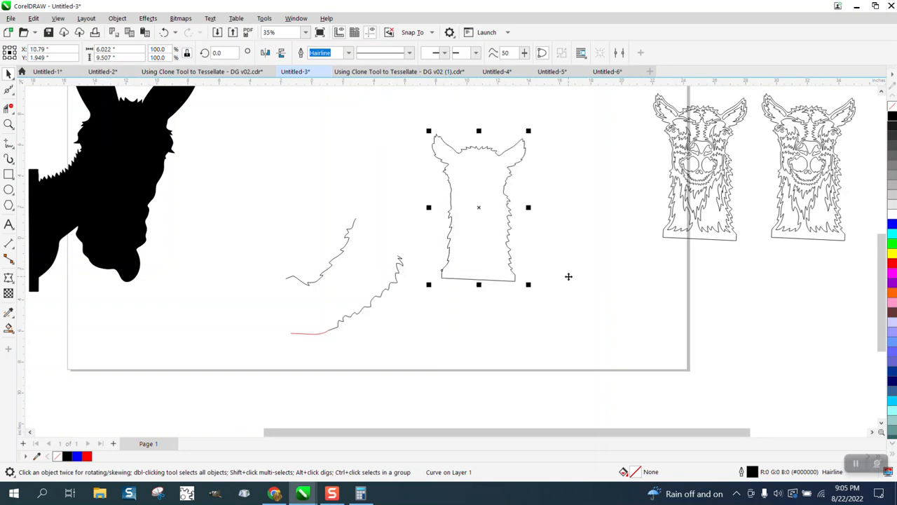
- Virtually delete the head contour's flat base and the overlapping segments where it crosses the two fur neck edges
{"action": "left_click", "coordinate": [8, 107]}
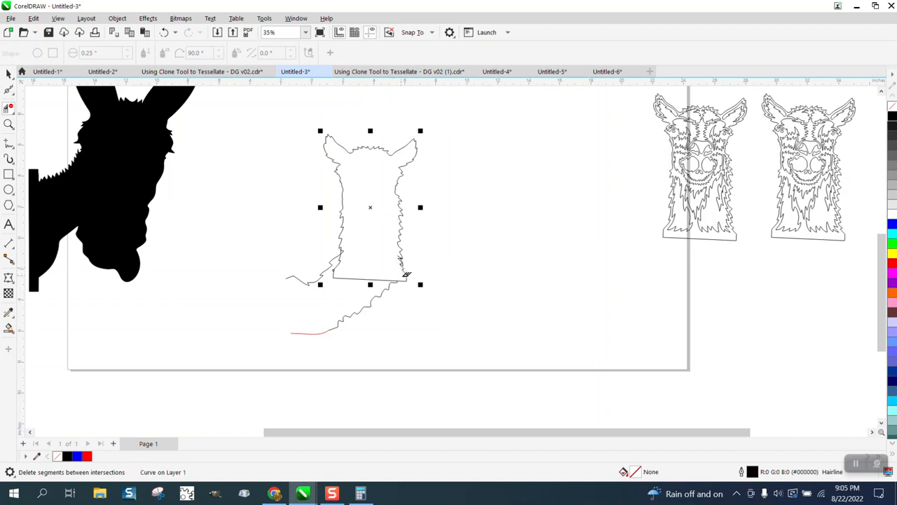
{"action": "left_click", "coordinate": [8, 124]}
{"action": "left_click_drag", "start_coordinate": [292, 240], "coordinate": [507, 344]}
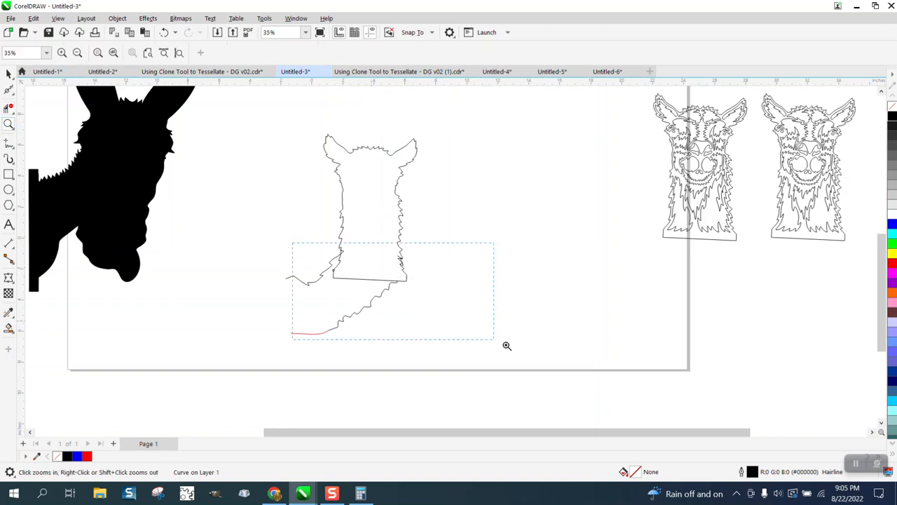
{"action": "left_click", "coordinate": [9, 109]}
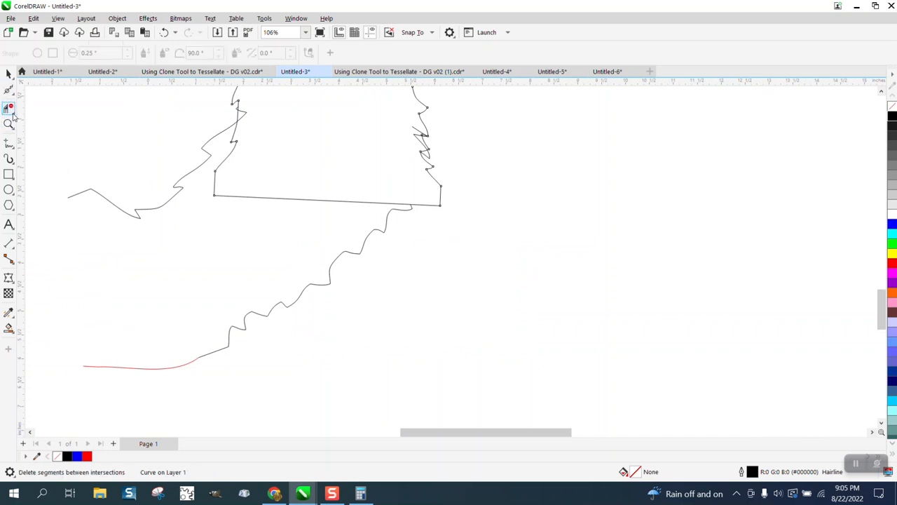
{"action": "left_click", "coordinate": [14, 116]}
{"action": "left_click", "coordinate": [53, 134]}
{"action": "left_click", "coordinate": [164, 33]}
{"action": "left_click", "coordinate": [438, 199]}
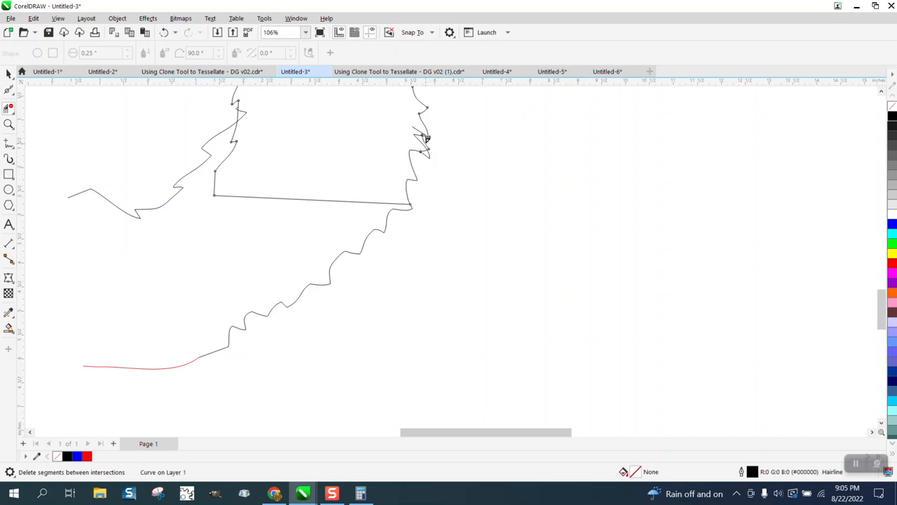
{"action": "left_click", "coordinate": [419, 127]}
{"action": "left_click", "coordinate": [426, 148]}
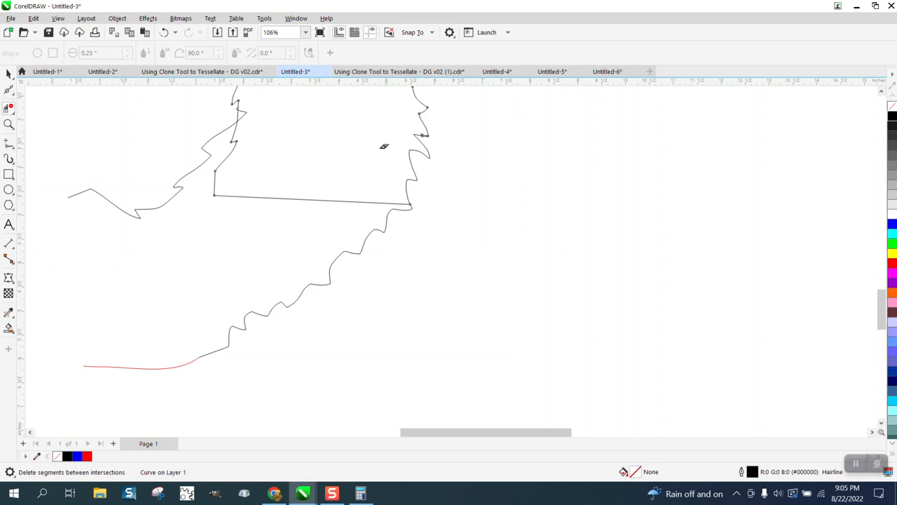
{"action": "left_click", "coordinate": [243, 124]}
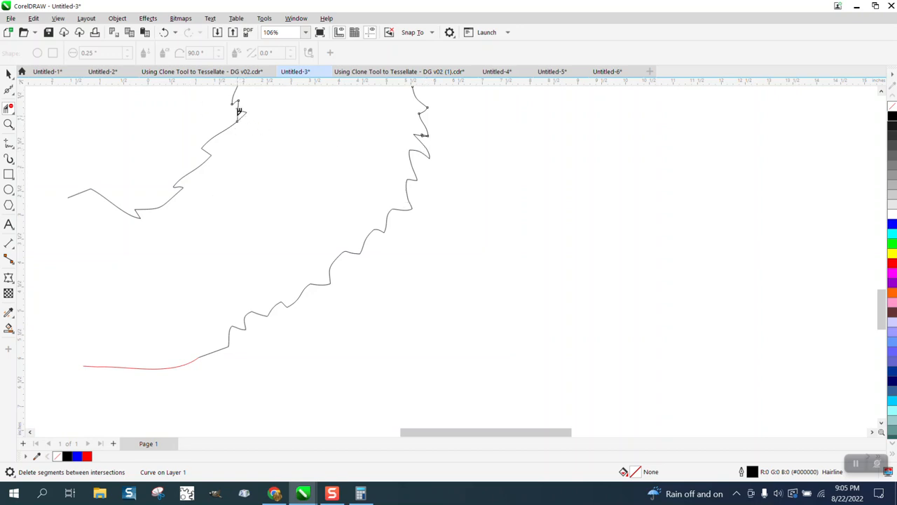
- Move the inner face and fur detail 14 inches down over the trimmed head contour
{"action": "scroll", "coordinate": [297, 199], "scroll_direction": "down", "scroll_amount": 5}
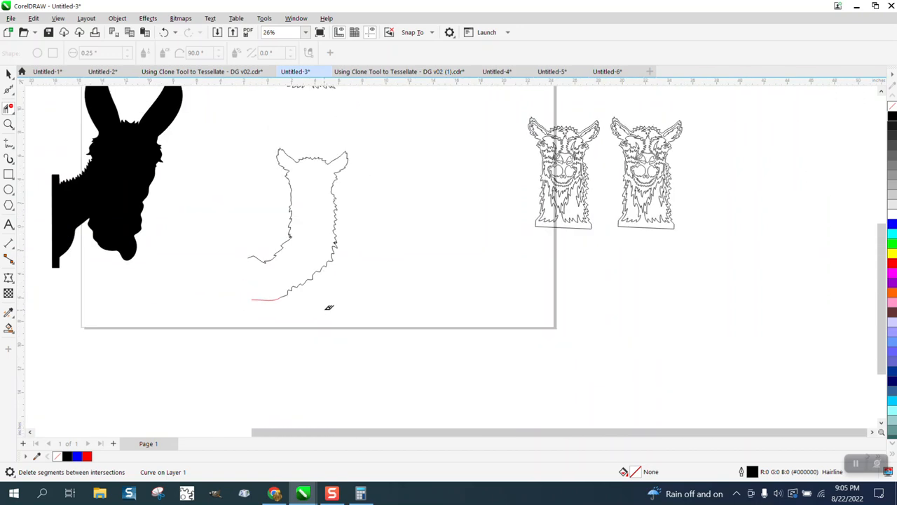
{"action": "left_click", "coordinate": [8, 74]}
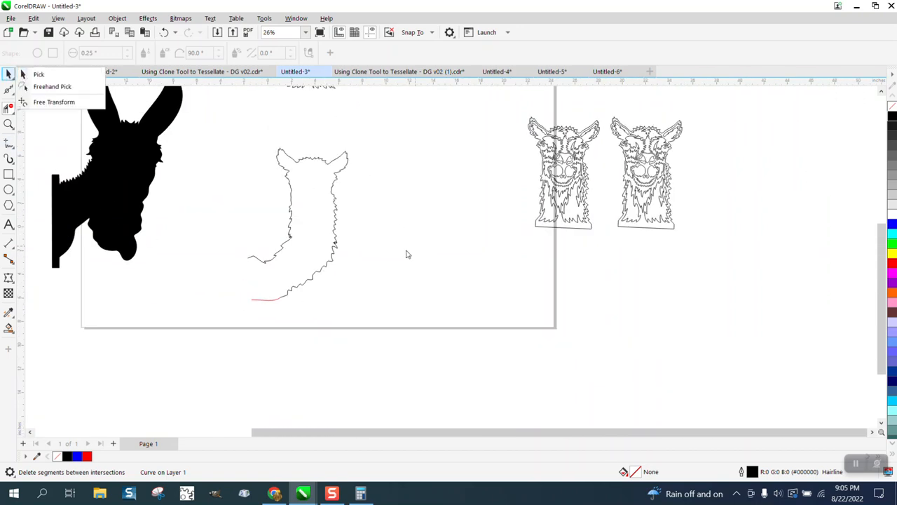
{"action": "left_click", "coordinate": [38, 74]}
{"action": "scroll", "coordinate": [365, 240], "scroll_direction": "down", "scroll_amount": 1}
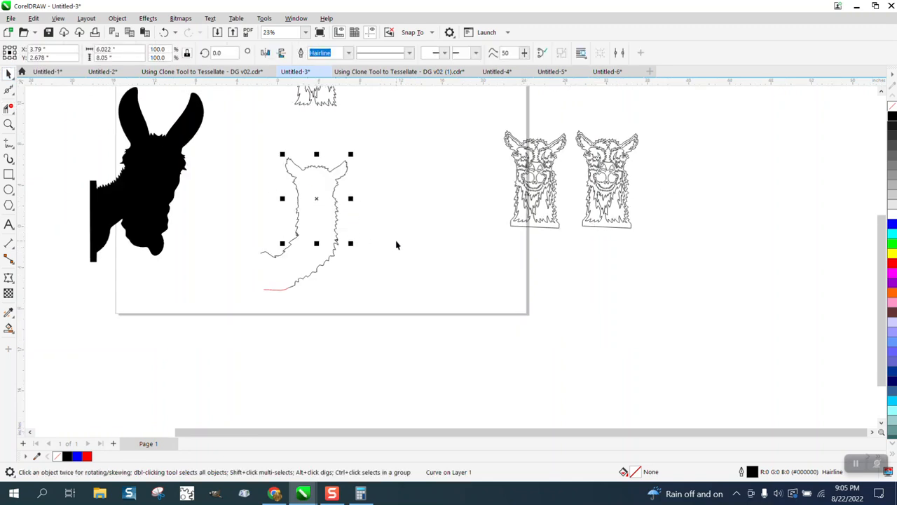
{"action": "scroll", "coordinate": [397, 245], "scroll_direction": "down", "scroll_amount": 2}
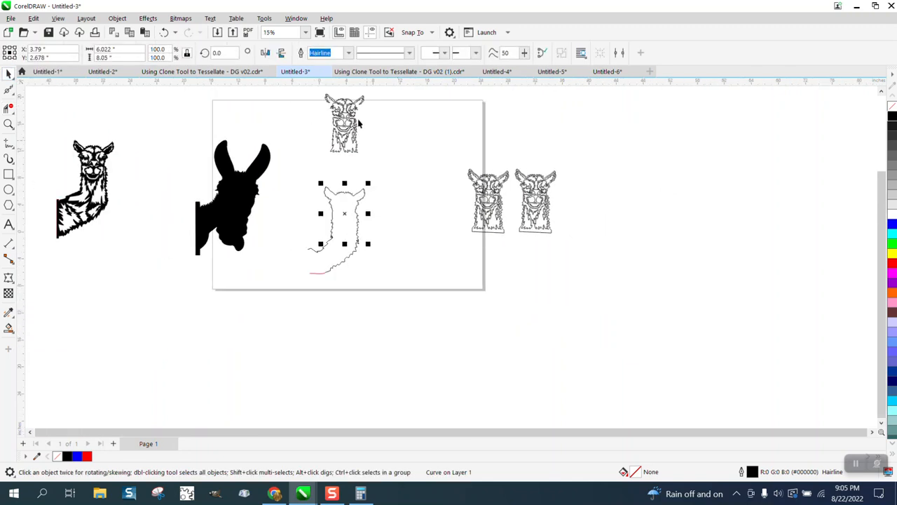
{"action": "left_click", "coordinate": [370, 141]}
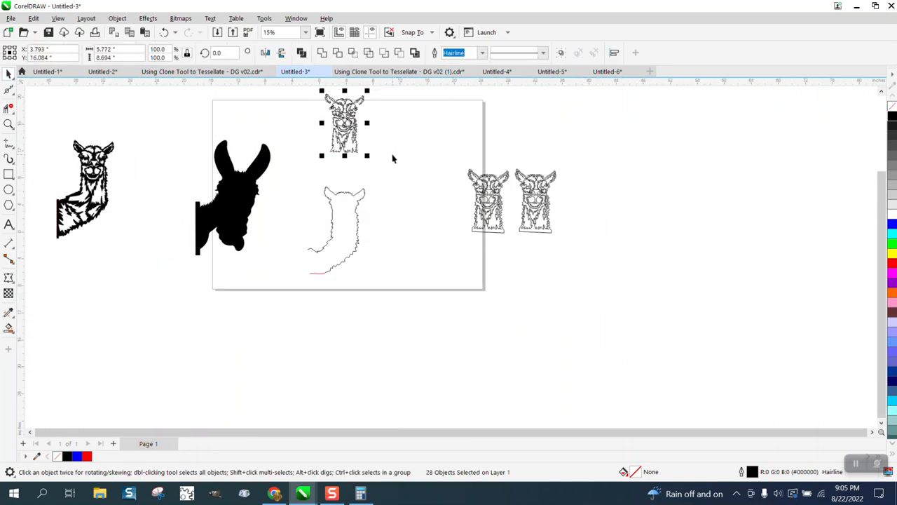
{"action": "key", "text": "Down"}
{"action": "key", "text": "Down"}
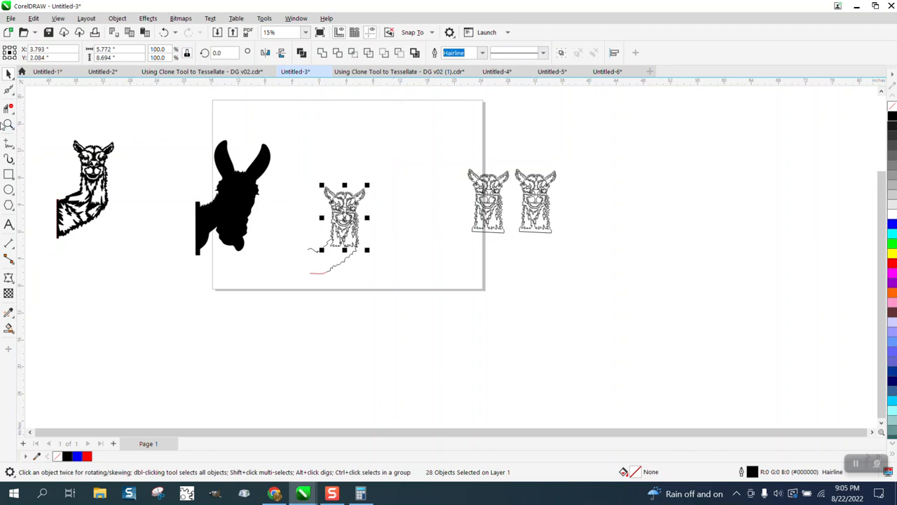
- Move the inner face and fur detail 14 inches back up, clear of the trimmed contour
{"action": "left_click", "coordinate": [8, 124]}
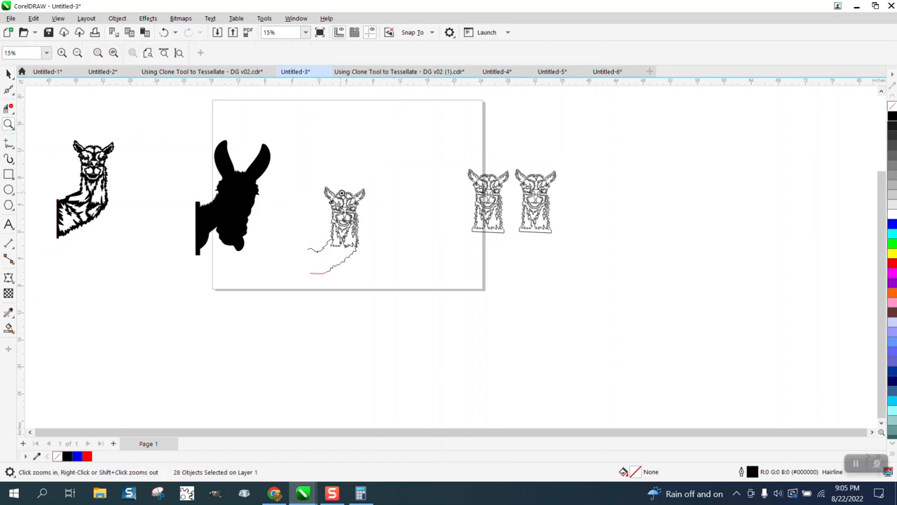
{"action": "left_click_drag", "start_coordinate": [304, 172], "coordinate": [440, 326]}
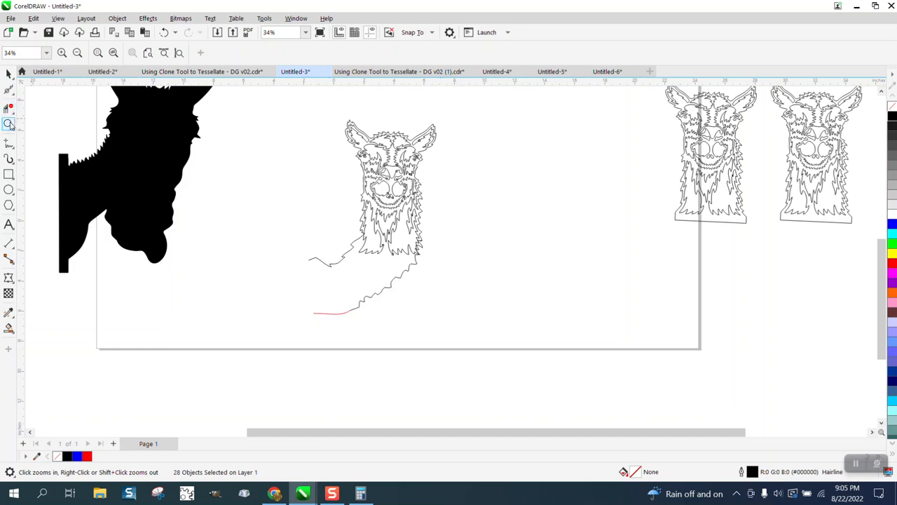
{"action": "left_click_drag", "start_coordinate": [272, 207], "coordinate": [503, 339]}
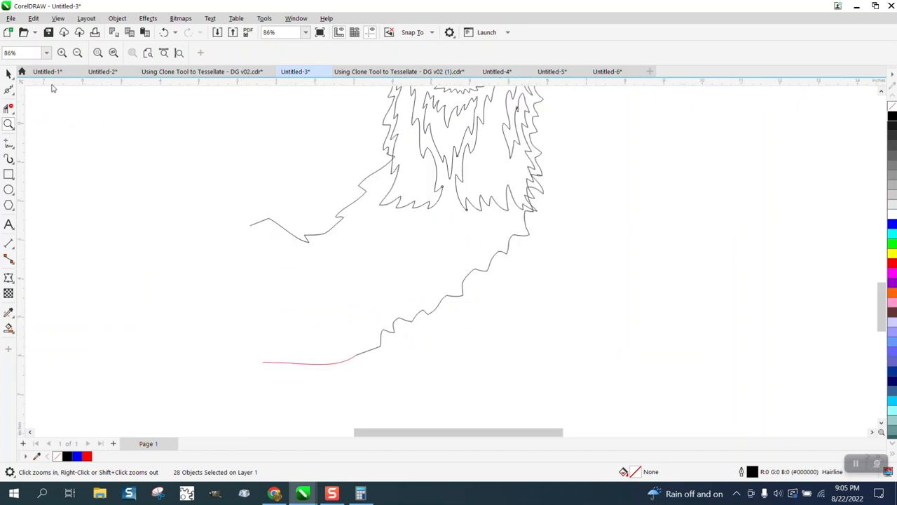
{"action": "left_click", "coordinate": [10, 90]}
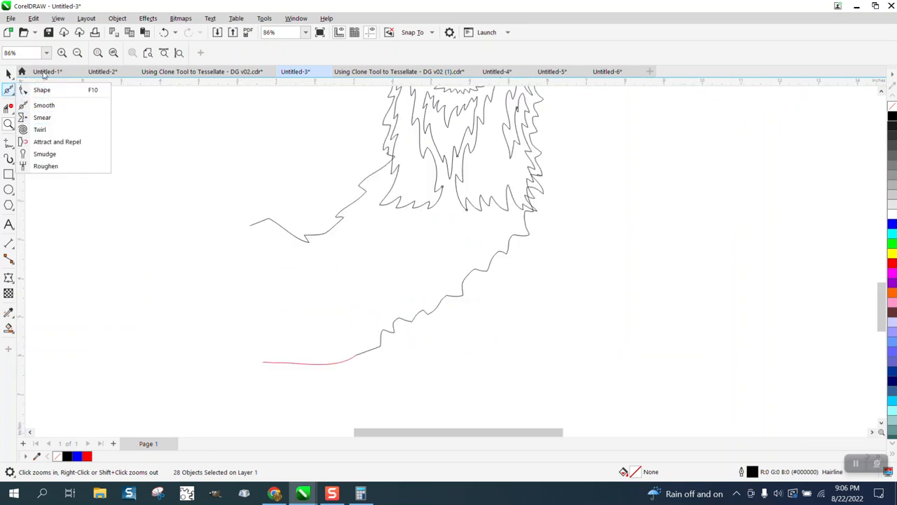
{"action": "left_click", "coordinate": [11, 76]}
{"action": "left_click", "coordinate": [36, 75]}
{"action": "scroll", "coordinate": [194, 282], "scroll_direction": "down", "scroll_amount": 1}
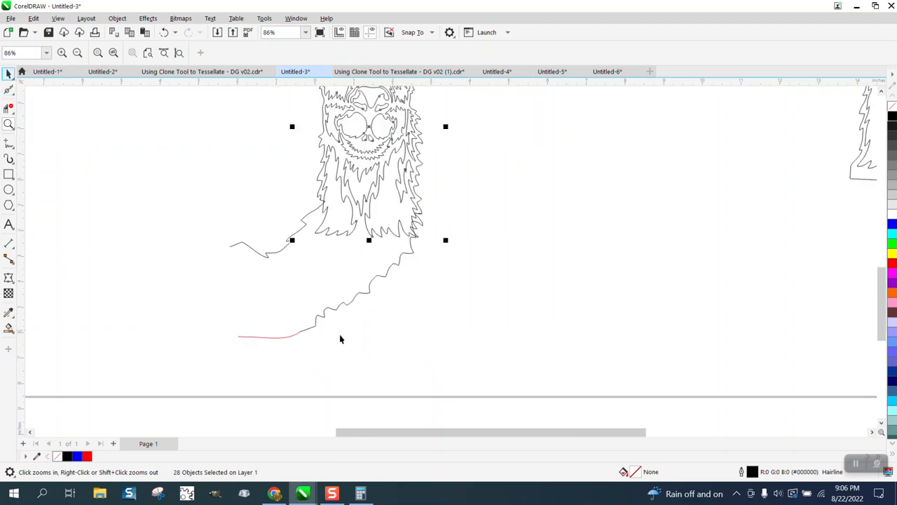
{"action": "scroll", "coordinate": [499, 337], "scroll_direction": "down", "scroll_amount": 1}
{"action": "key", "text": "Delete"}
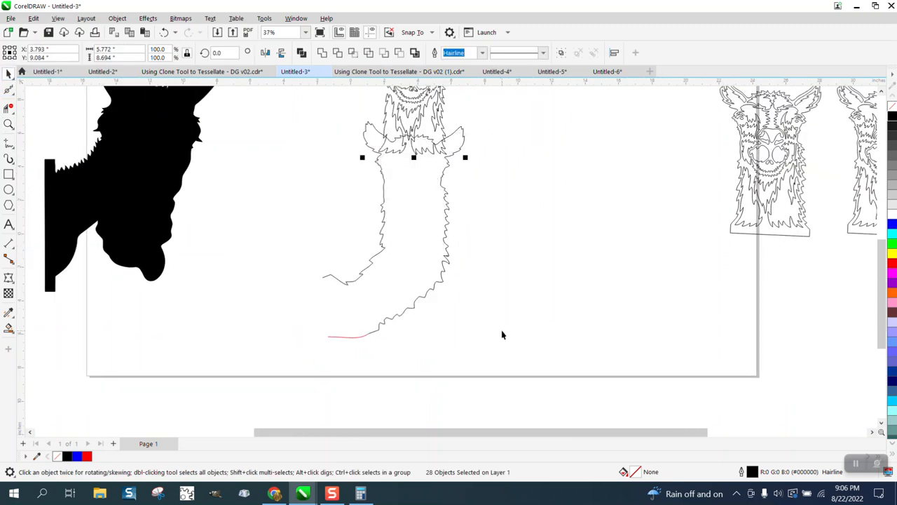
- Close the open neck end with a straight line and smart-fill the enclosed head and neck shape with black
{"action": "left_click", "coordinate": [12, 158]}
{"action": "left_click", "coordinate": [46, 154]}
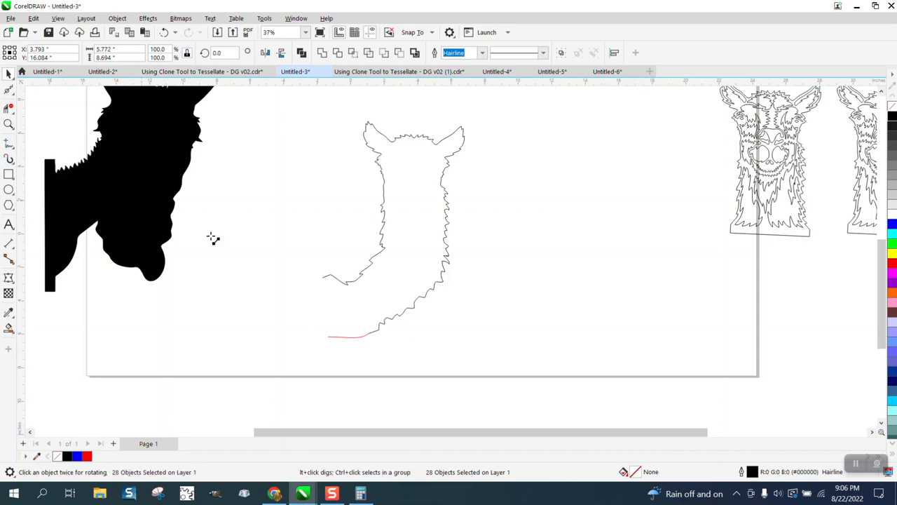
{"action": "left_click_drag", "start_coordinate": [324, 275], "coordinate": [326, 339]}
{"action": "left_click", "coordinate": [9, 327]}
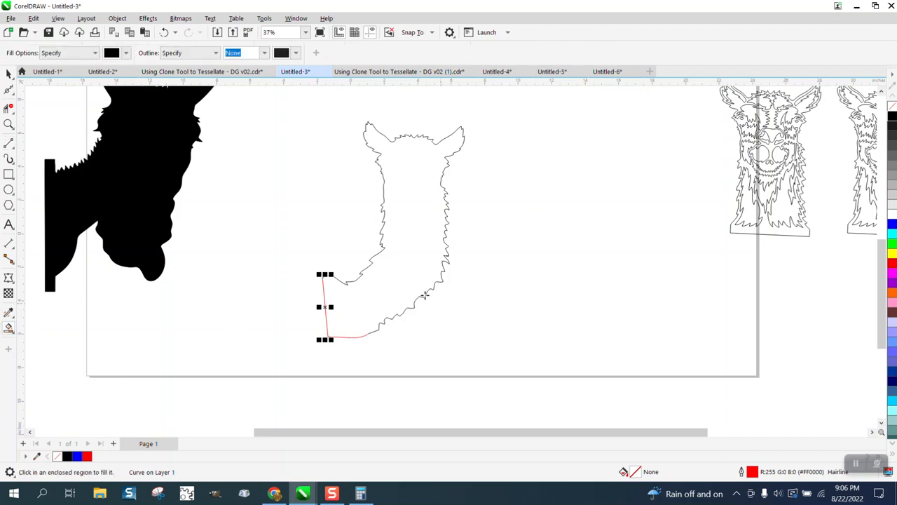
{"action": "left_click", "coordinate": [404, 284]}
- Move the filled shape 14 inches right and change it to no fill with a black hairline outline
{"action": "left_click", "coordinate": [8, 74]}
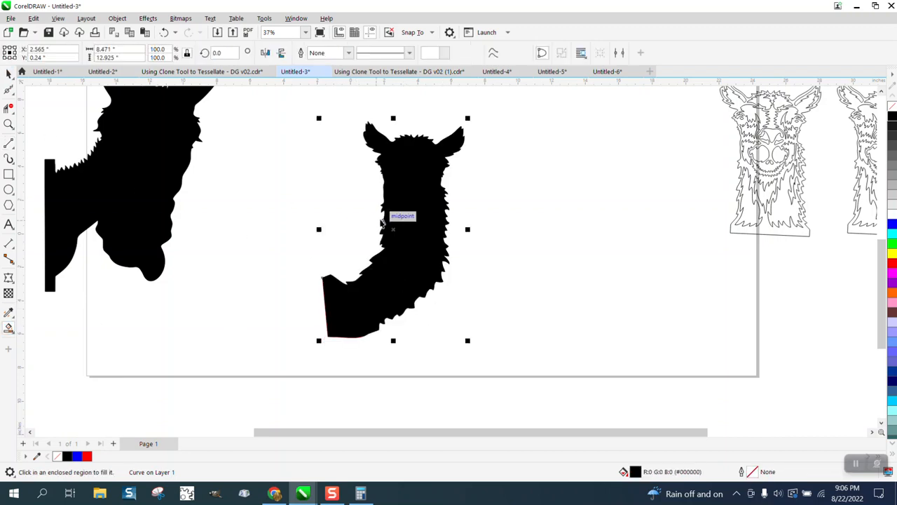
{"action": "key", "text": "Right"}
{"action": "key", "text": "Right"}
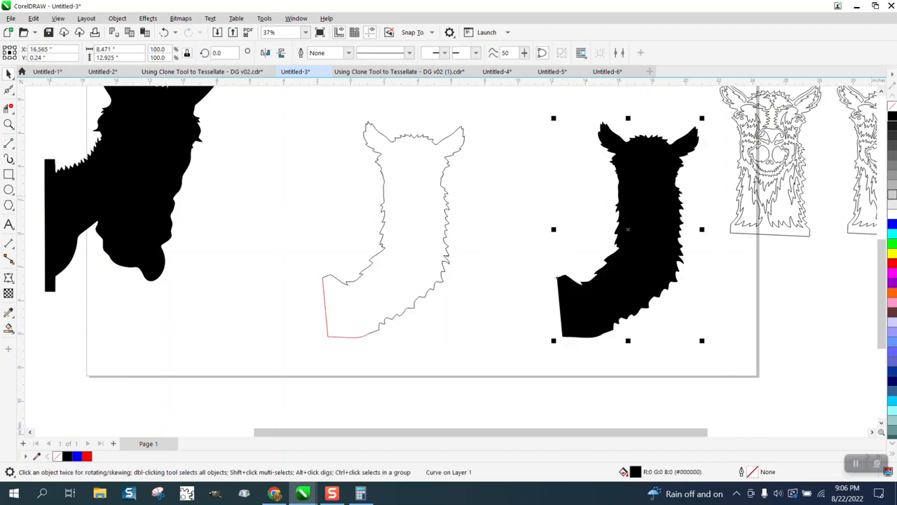
{"action": "left_click", "coordinate": [892, 106]}
{"action": "right_click", "coordinate": [891, 118]}
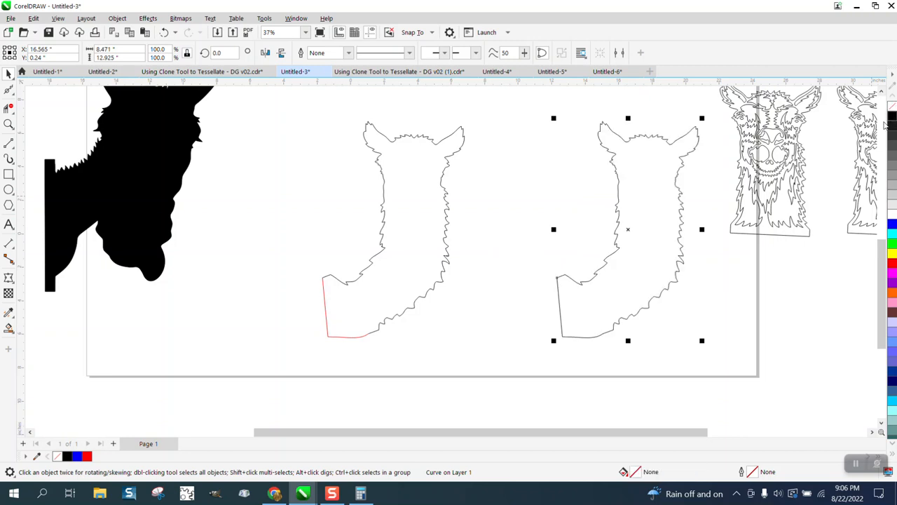
- Delete the original contour and neck line pieces, and move the new closed outline 14 inches left into their place
{"action": "left_click", "coordinate": [396, 143]}
{"action": "key", "text": "Delete"}
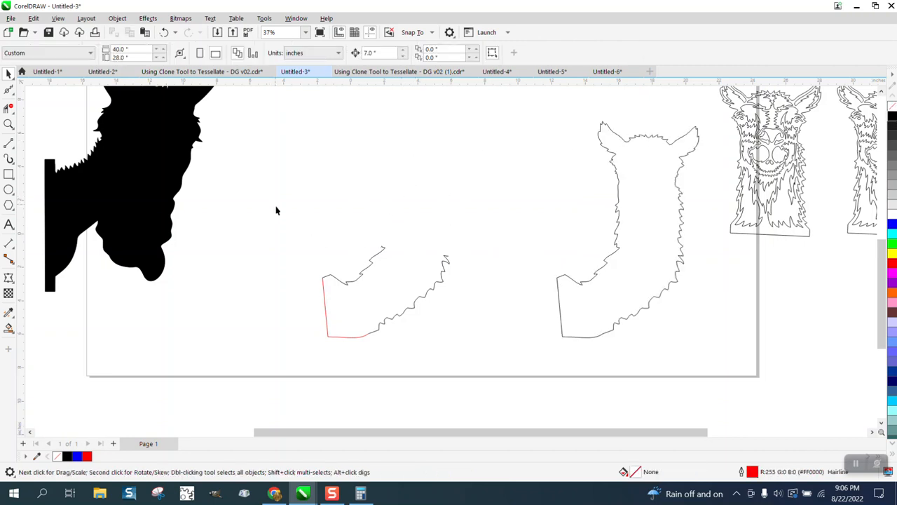
{"action": "key", "text": "Delete"}
{"action": "left_click", "coordinate": [581, 310]}
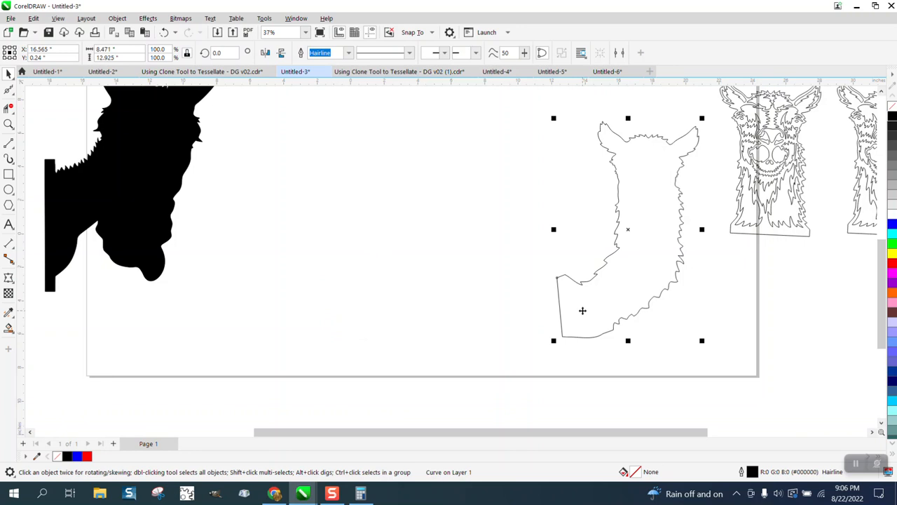
{"action": "key", "text": "Left"}
{"action": "key", "text": "Left"}
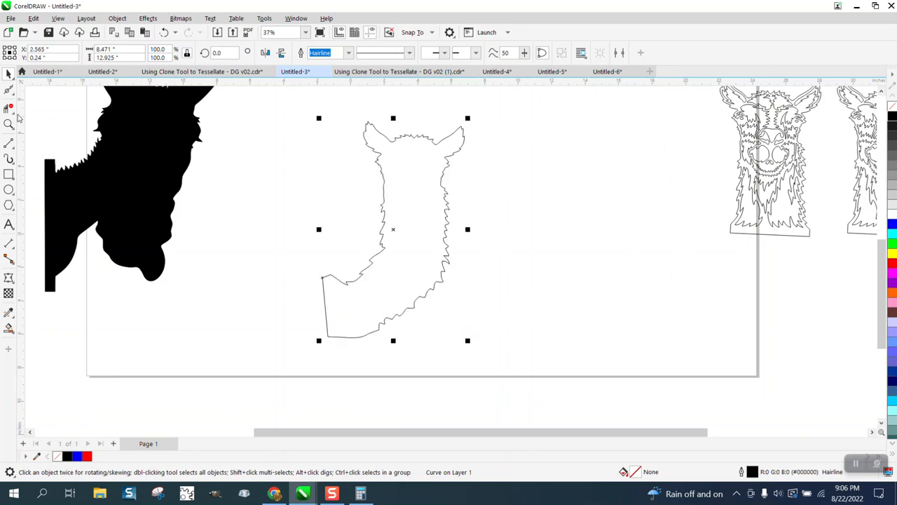
- Group the 28 inner face and fur detail objects and move the group 14 inches down onto the closed outline
{"action": "scroll", "coordinate": [360, 250], "scroll_direction": "down", "scroll_amount": 3}
{"action": "left_click", "coordinate": [396, 117]}
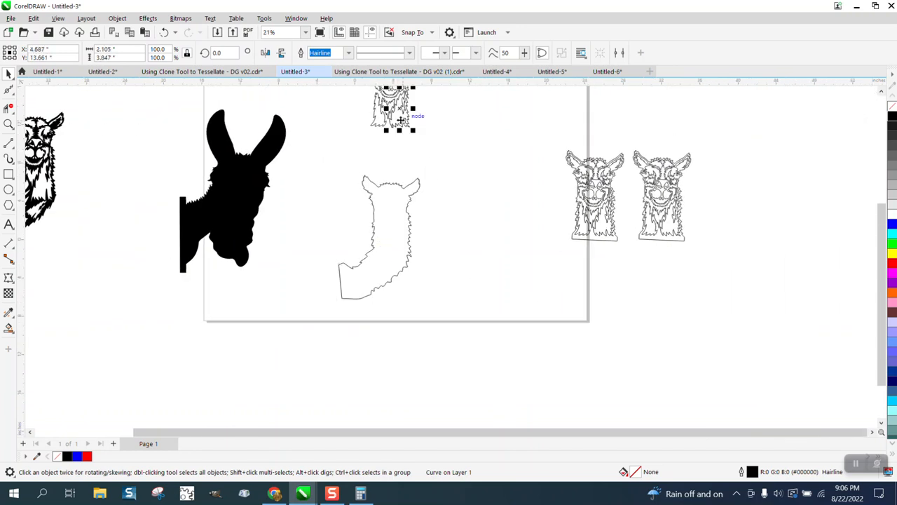
{"action": "scroll", "coordinate": [421, 161], "scroll_direction": "down", "scroll_amount": 3}
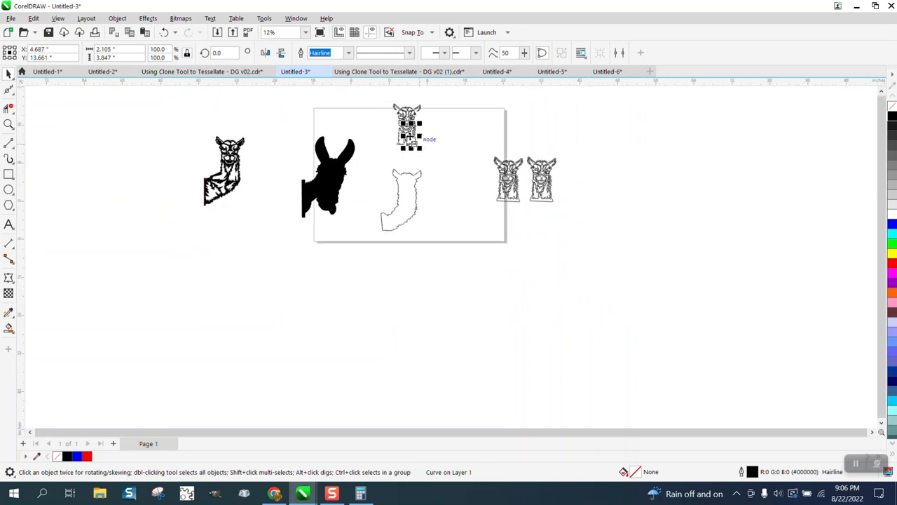
{"action": "left_click_drag", "start_coordinate": [392, 105], "coordinate": [434, 154]}
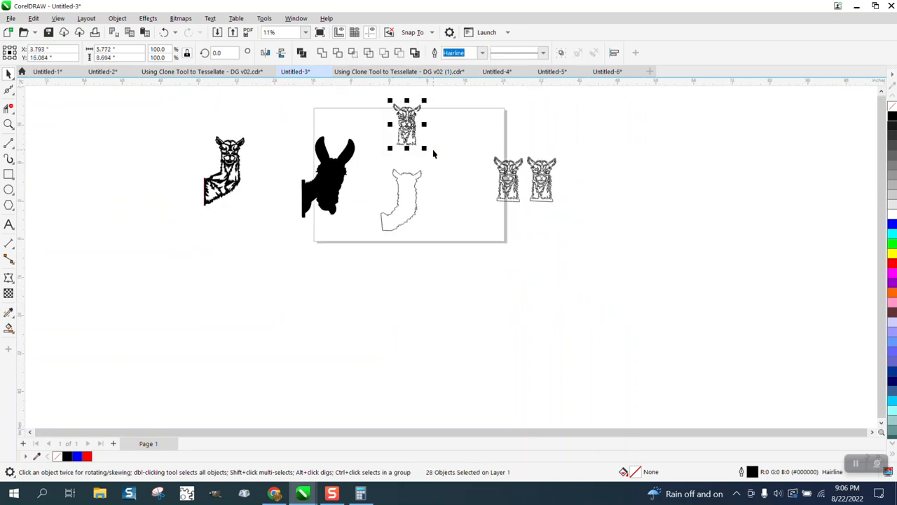
{"action": "key", "text": "ctrl+g"}
{"action": "key", "text": "Down"}
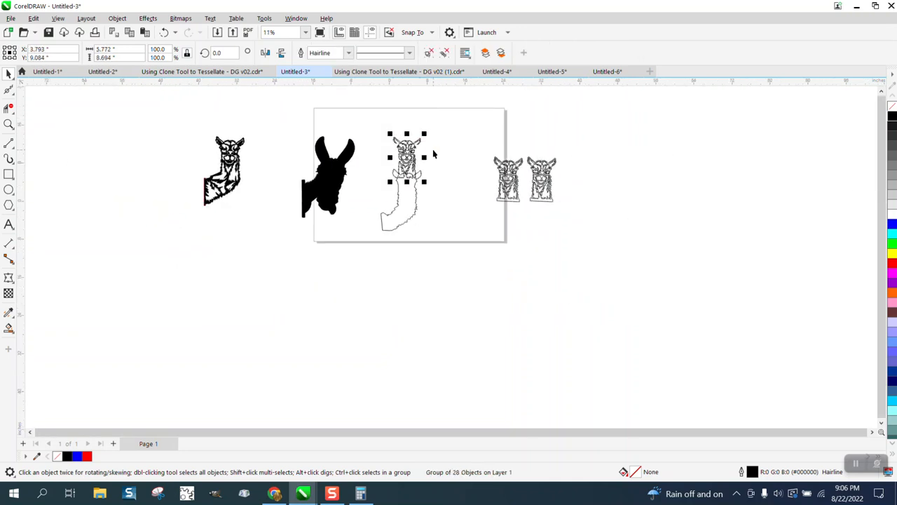
{"action": "key", "text": "Down"}
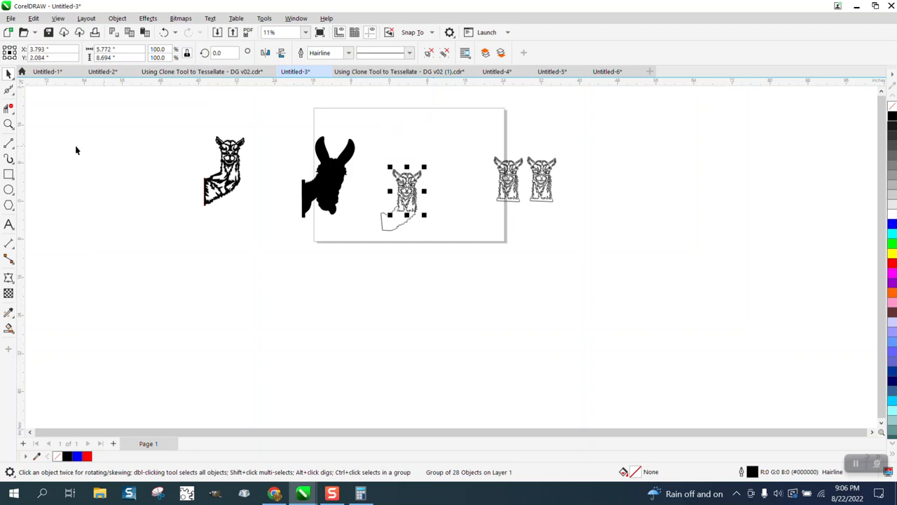
{"action": "left_click", "coordinate": [9, 124]}
{"action": "left_click_drag", "start_coordinate": [365, 172], "coordinate": [481, 268]}
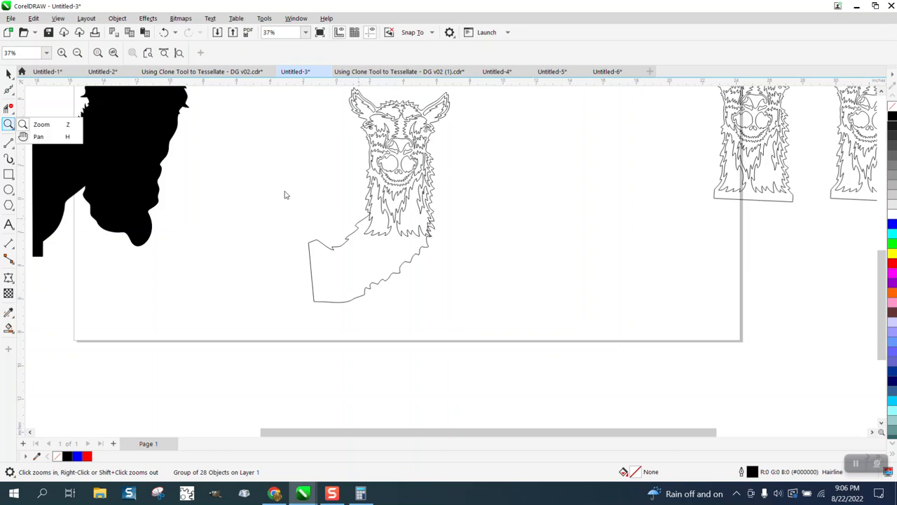
{"action": "left_click_drag", "start_coordinate": [286, 194], "coordinate": [512, 330]}
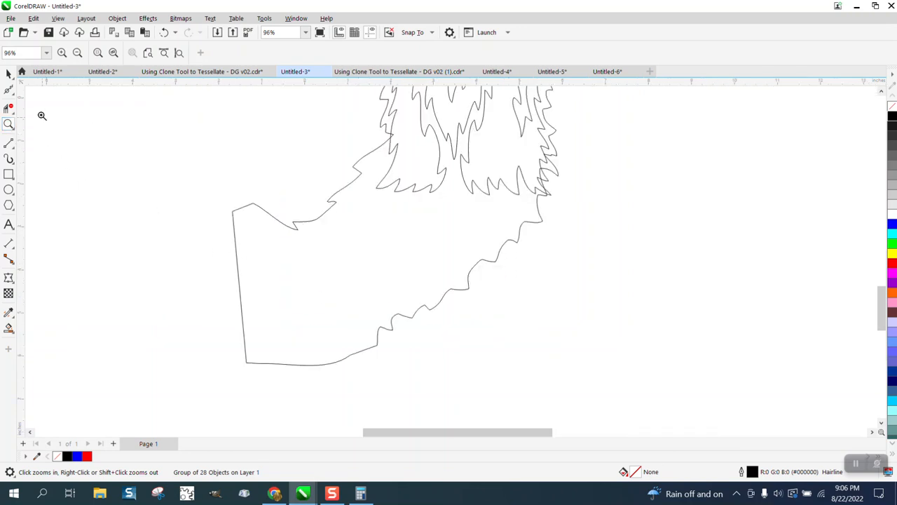
- Reshape the upper neck edge of the closed outline by moving its two fur-notch node pairs and the lower notch nodes up and outward
{"action": "left_click", "coordinate": [12, 93]}
{"action": "left_click", "coordinate": [36, 90]}
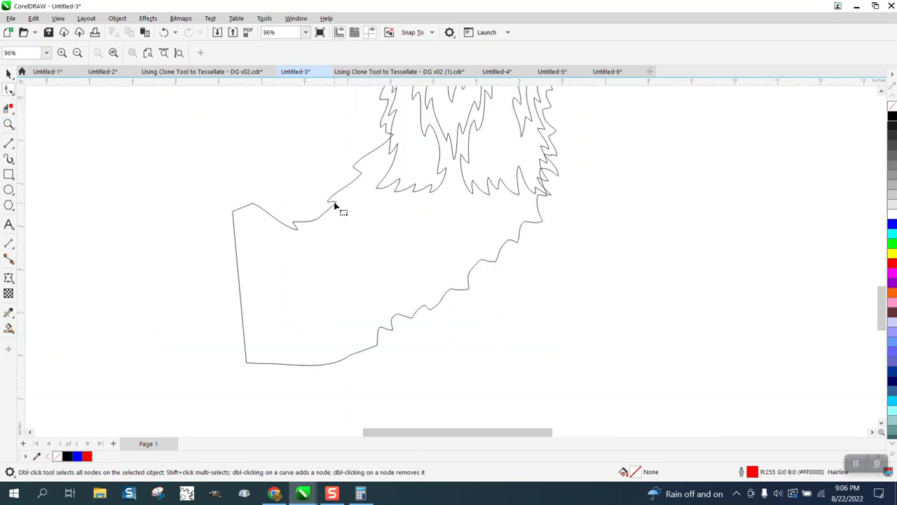
{"action": "left_click", "coordinate": [335, 204]}
{"action": "left_click_drag", "start_coordinate": [326, 153], "coordinate": [375, 233]}
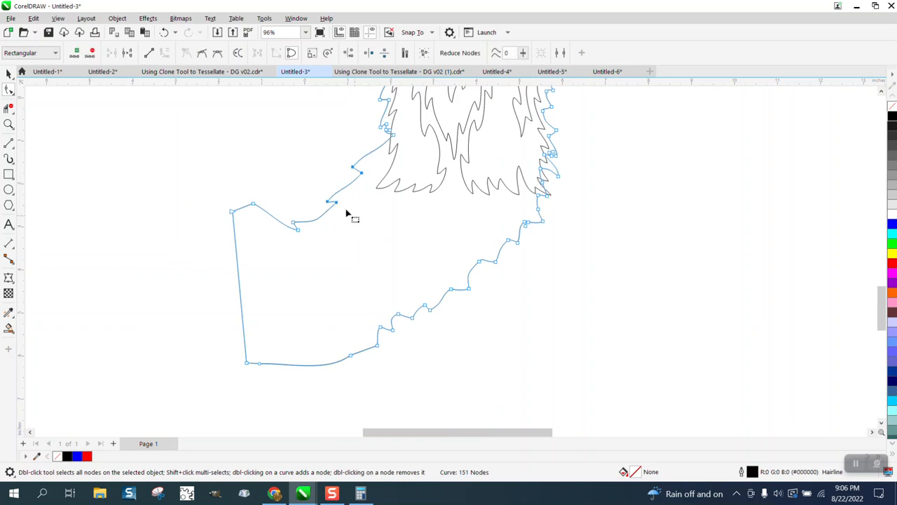
{"action": "left_click_drag", "start_coordinate": [341, 208], "coordinate": [326, 195]}
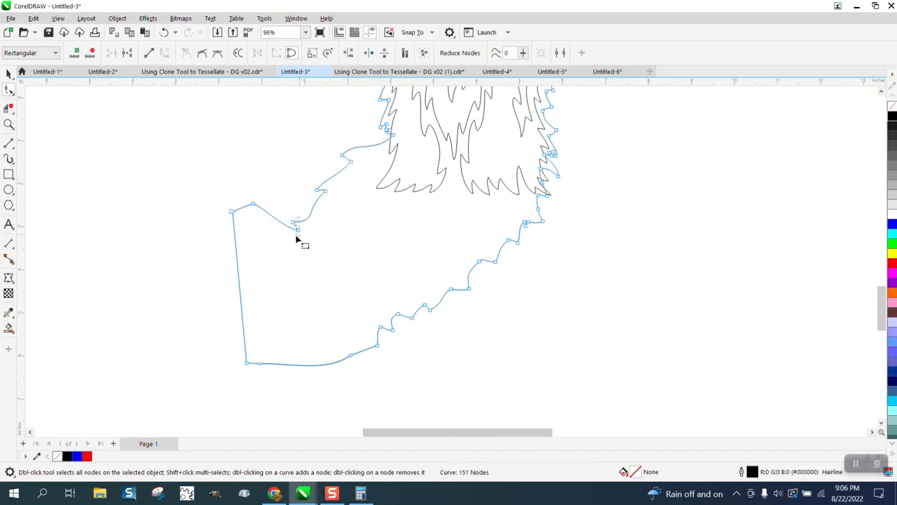
{"action": "left_click_drag", "start_coordinate": [303, 233], "coordinate": [293, 220]}
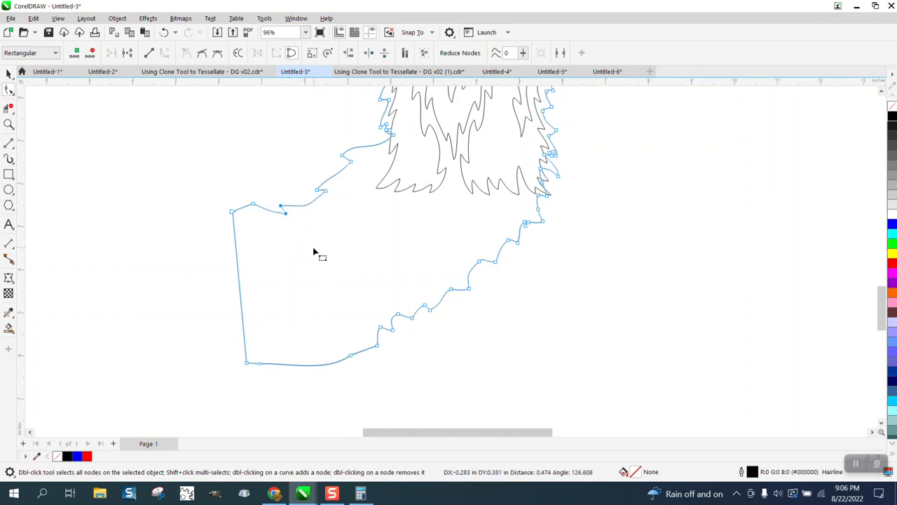
- Raise the two nodes at the neck's upper end corner and add a node between the fur notches on the upper edge
{"action": "scroll", "coordinate": [312, 252], "scroll_direction": "down", "scroll_amount": 1}
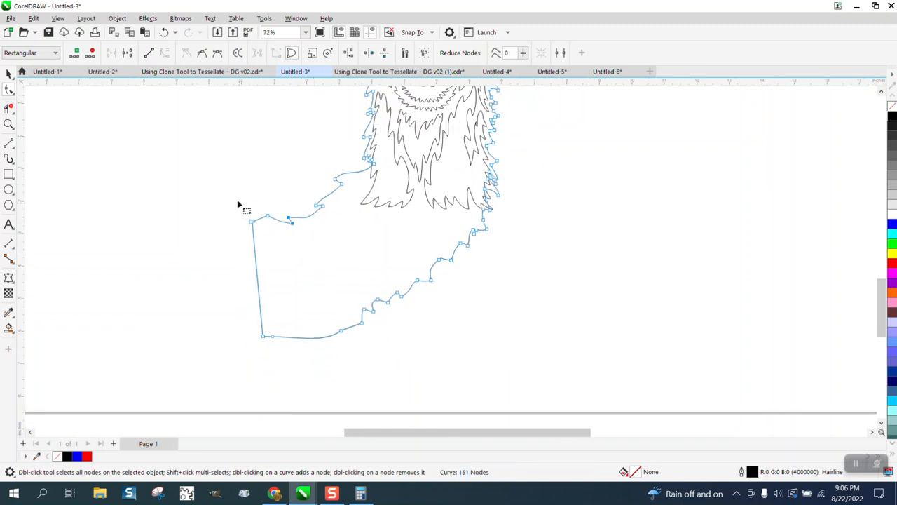
{"action": "left_click_drag", "start_coordinate": [240, 203], "coordinate": [271, 230]}
{"action": "left_click_drag", "start_coordinate": [269, 218], "coordinate": [267, 204]}
{"action": "double_click", "coordinate": [307, 218]}
{"action": "left_click_drag", "start_coordinate": [322, 207], "coordinate": [325, 205]}
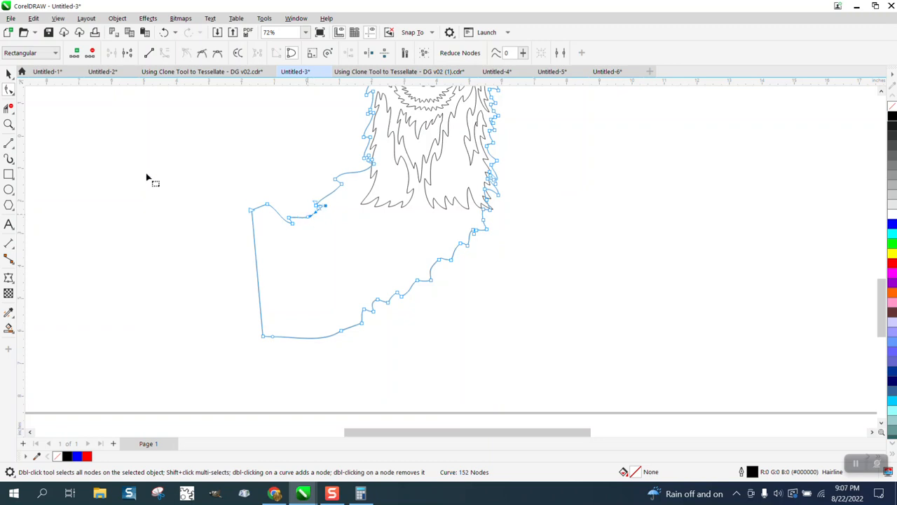
- Add nodes on the flat stretch between the upper-edge notches and pull one outward to form another pointed fur tuft
{"action": "left_click", "coordinate": [8, 123]}
{"action": "left_click_drag", "start_coordinate": [261, 193], "coordinate": [367, 248]}
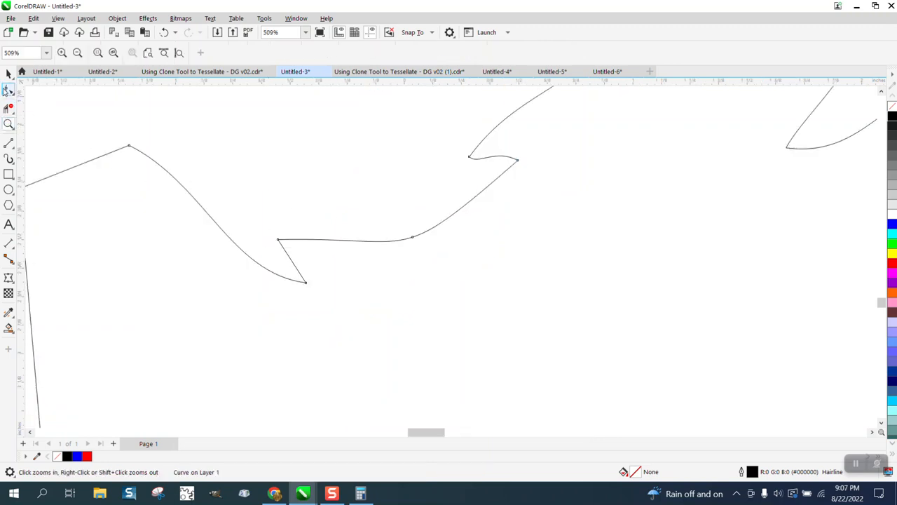
{"action": "key", "text": "F10"}
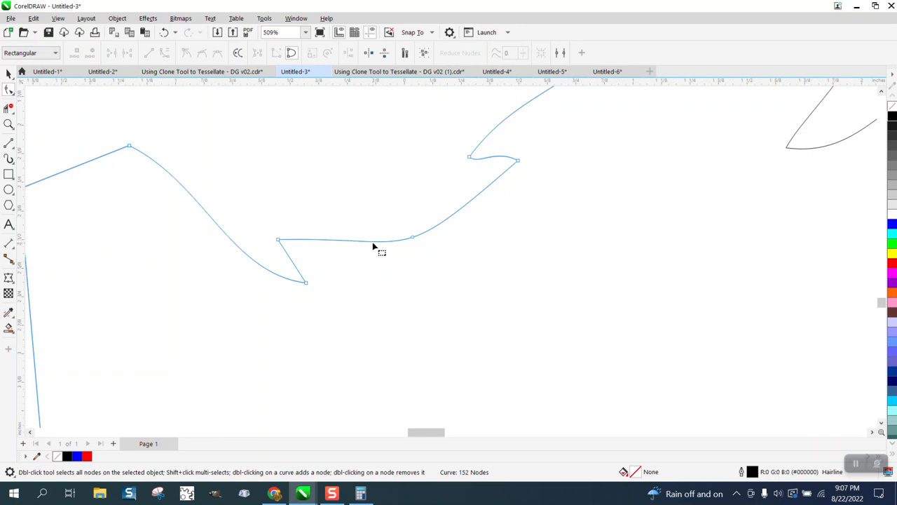
{"action": "double_click", "coordinate": [373, 241]}
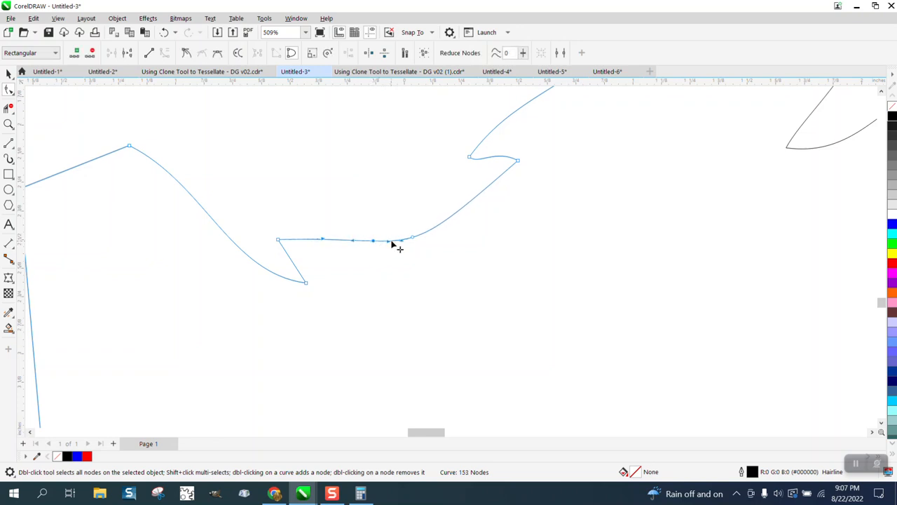
{"action": "left_click_drag", "start_coordinate": [394, 243], "coordinate": [347, 178]}
{"action": "scroll", "coordinate": [266, 236], "scroll_direction": "down", "scroll_amount": 3}
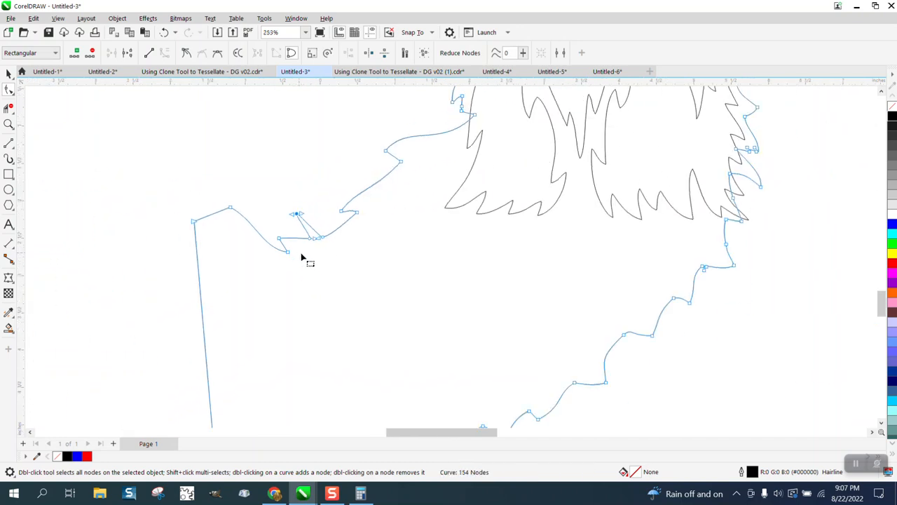
{"action": "left_click_drag", "start_coordinate": [299, 218], "coordinate": [297, 224]}
{"action": "scroll", "coordinate": [255, 240], "scroll_direction": "down", "scroll_amount": 1}
{"action": "scroll", "coordinate": [257, 244], "scroll_direction": "down", "scroll_amount": 2}
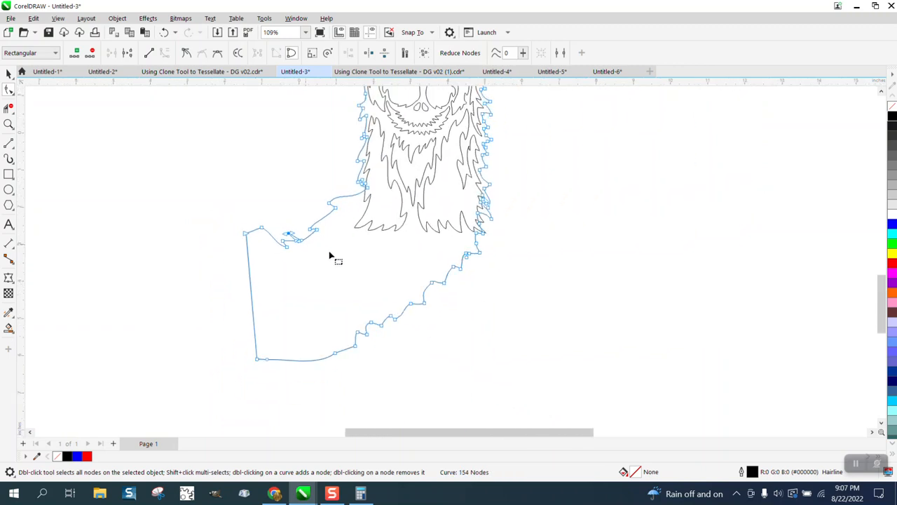
{"action": "scroll", "coordinate": [332, 255], "scroll_direction": "down", "scroll_amount": 1}
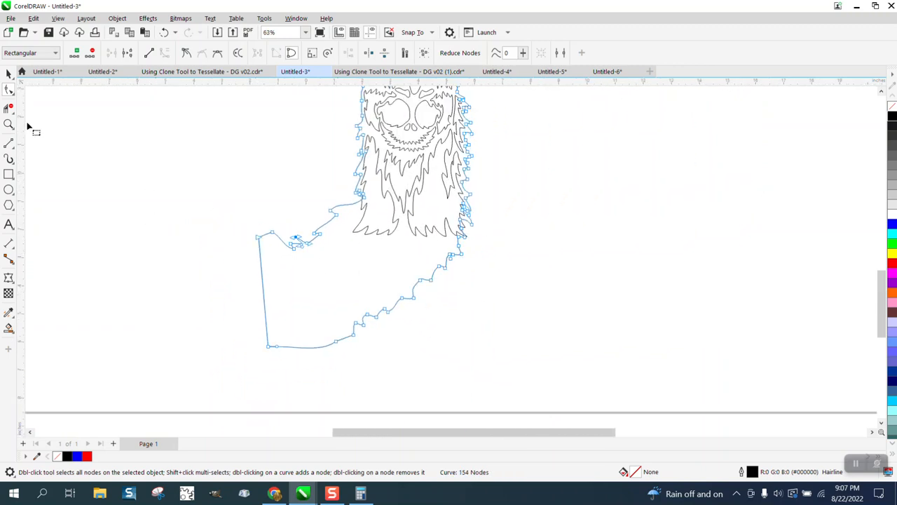
- Smart-fill the left beard strand with black, move the copy right of the artwork, and change it to no fill with a black hairline outline
{"action": "left_click", "coordinate": [8, 329]}
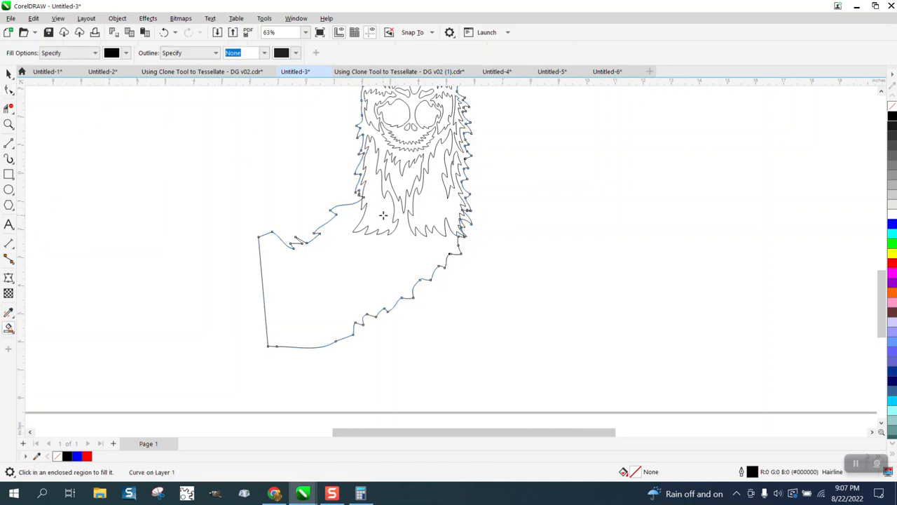
{"action": "left_click", "coordinate": [383, 216]}
{"action": "left_click", "coordinate": [7, 75]}
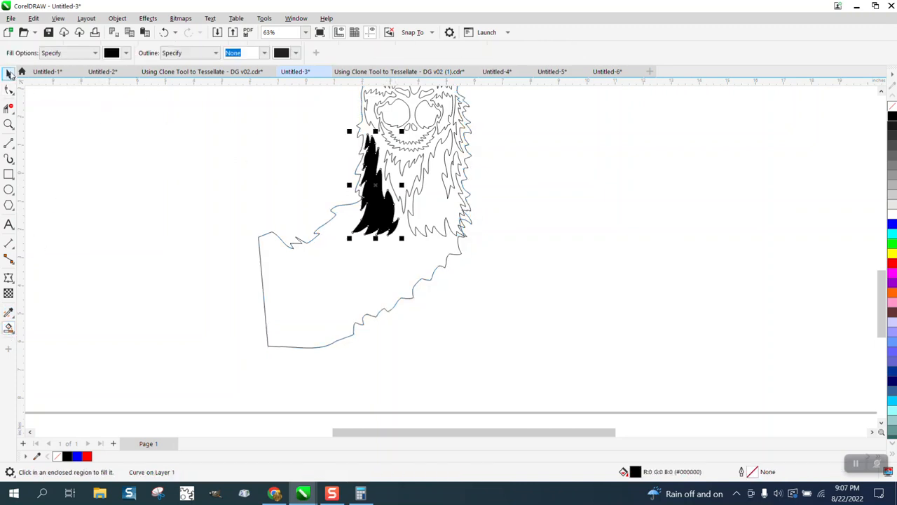
{"action": "left_click_drag", "start_coordinate": [377, 199], "coordinate": [520, 236]}
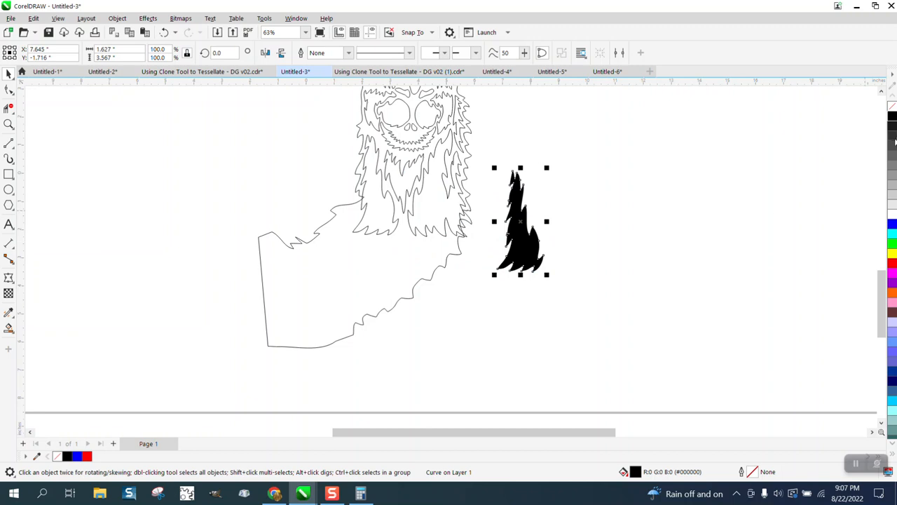
{"action": "right_click", "coordinate": [892, 116]}
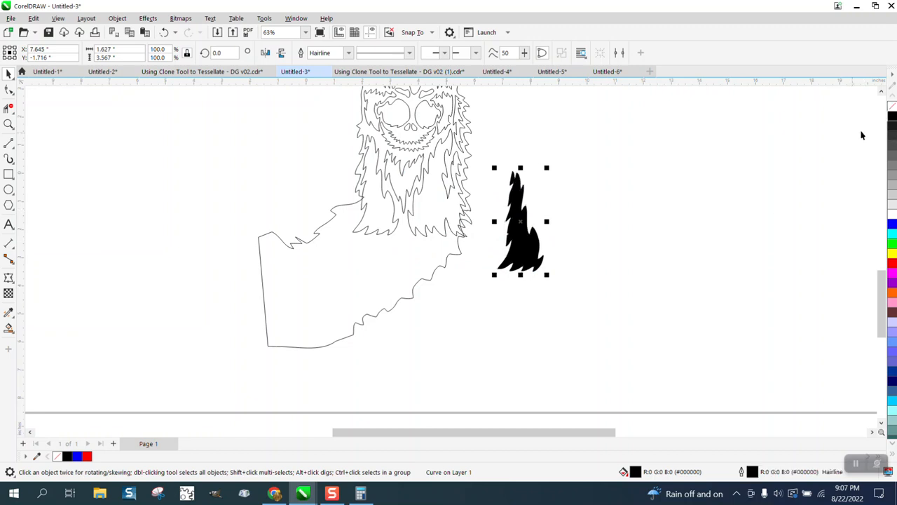
{"action": "left_click", "coordinate": [893, 107]}
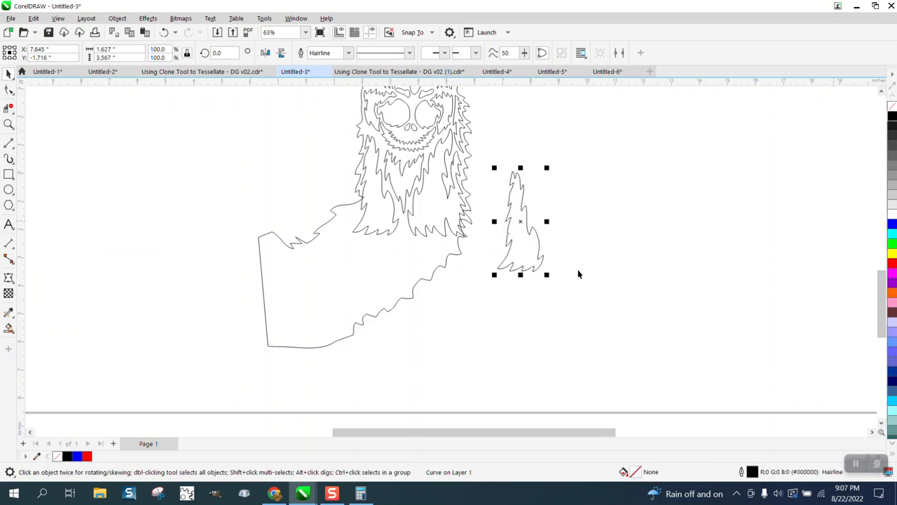
- Move the outlined beard strand into the empty neck area and rotate it to lie along the neck
{"action": "left_click_drag", "start_coordinate": [519, 247], "coordinate": [338, 294]}
{"action": "left_click", "coordinate": [337, 294]}
{"action": "left_click_drag", "start_coordinate": [367, 230], "coordinate": [432, 303]}
{"action": "left_click", "coordinate": [364, 293]}
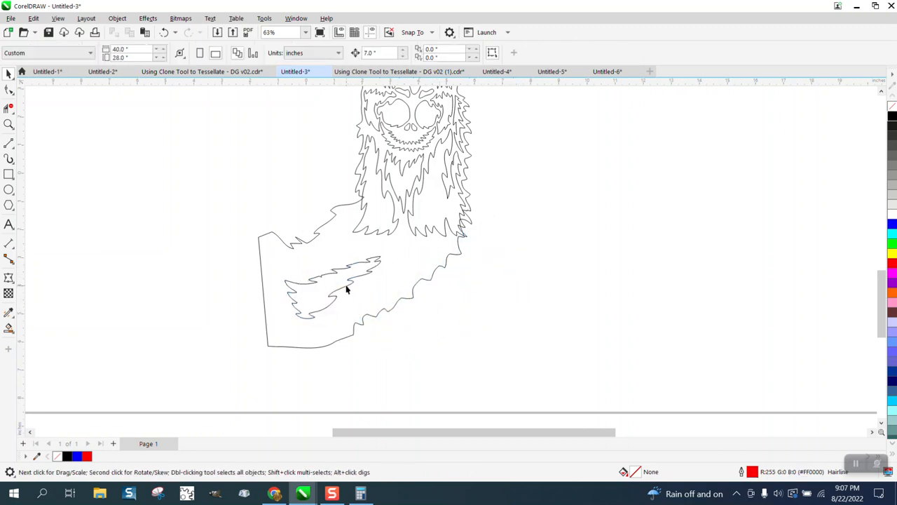
- Mirror the strand in the neck vertically and rotate it to about 111 degrees
{"action": "left_click", "coordinate": [346, 289]}
{"action": "left_click", "coordinate": [282, 55]}
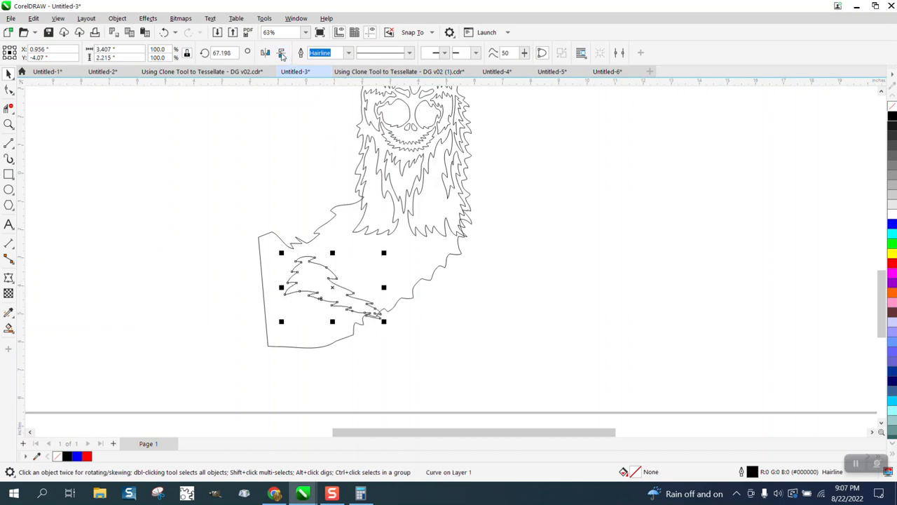
{"action": "left_click", "coordinate": [346, 291]}
{"action": "left_click_drag", "start_coordinate": [385, 251], "coordinate": [348, 210]}
{"action": "left_click", "coordinate": [453, 332]}
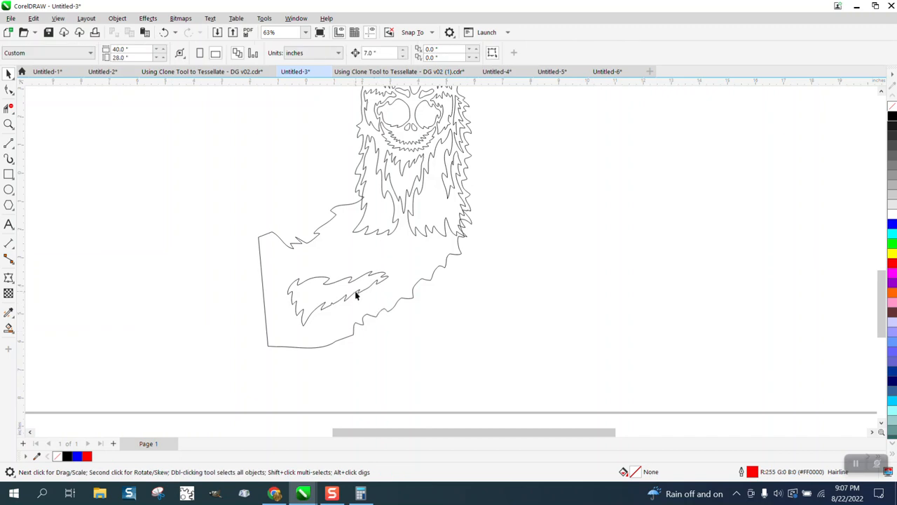
- Move the strand beneath the beard along the lower neck edge and rotate it to about 117 degrees
{"action": "left_click_drag", "start_coordinate": [356, 295], "coordinate": [415, 264]}
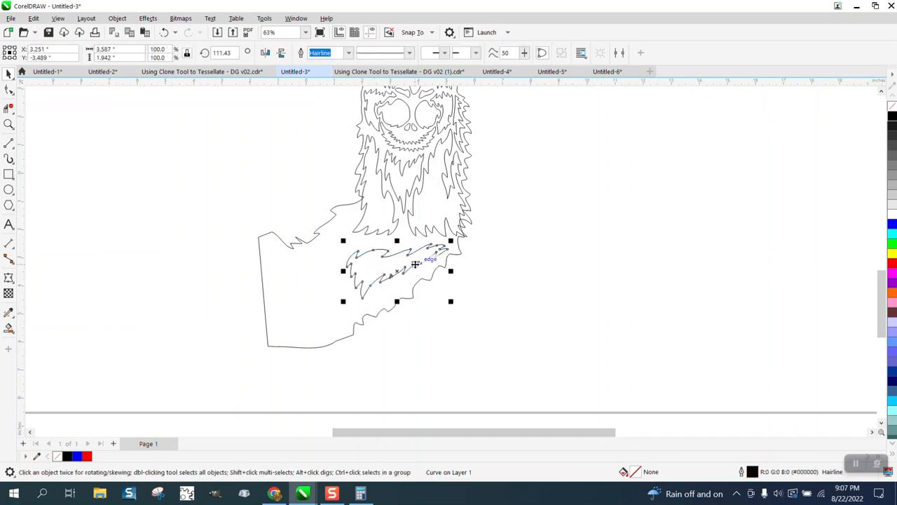
{"action": "left_click", "coordinate": [415, 264]}
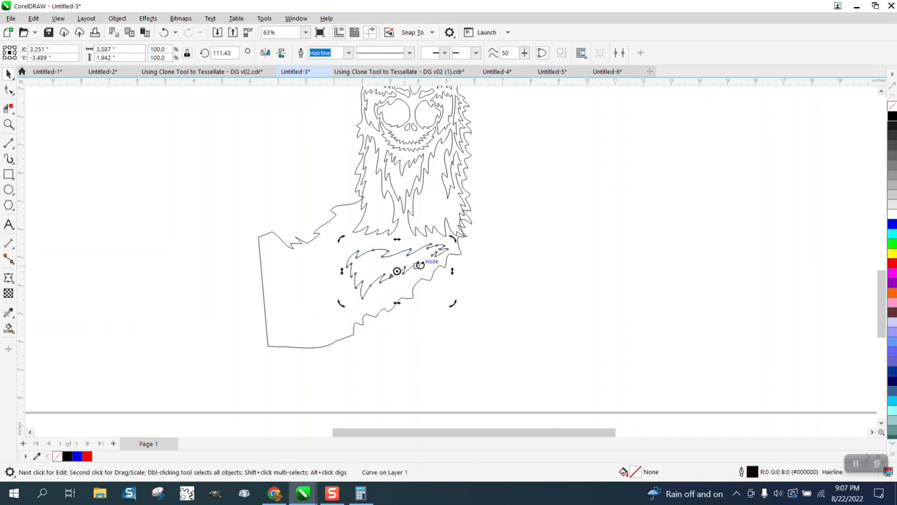
{"action": "left_click_drag", "start_coordinate": [452, 239], "coordinate": [452, 229]}
{"action": "left_click", "coordinate": [431, 276]}
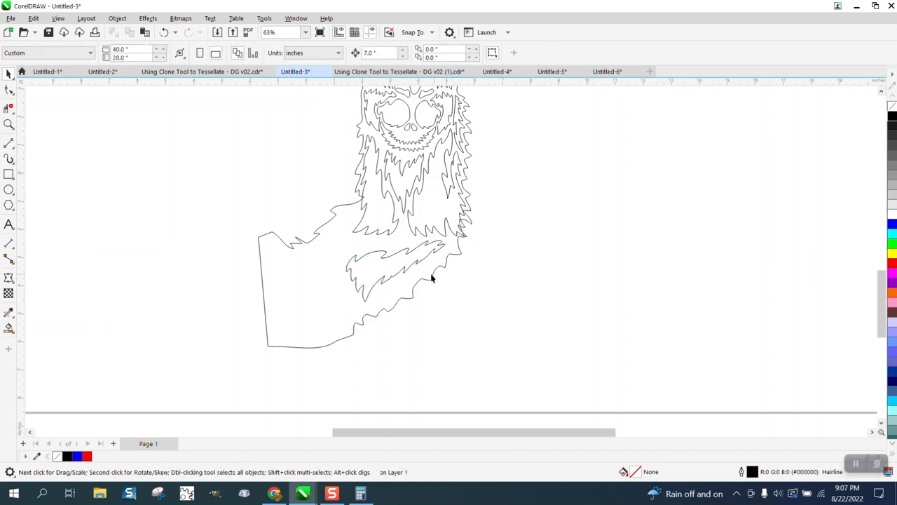
{"action": "left_click_drag", "start_coordinate": [407, 271], "coordinate": [416, 283]}
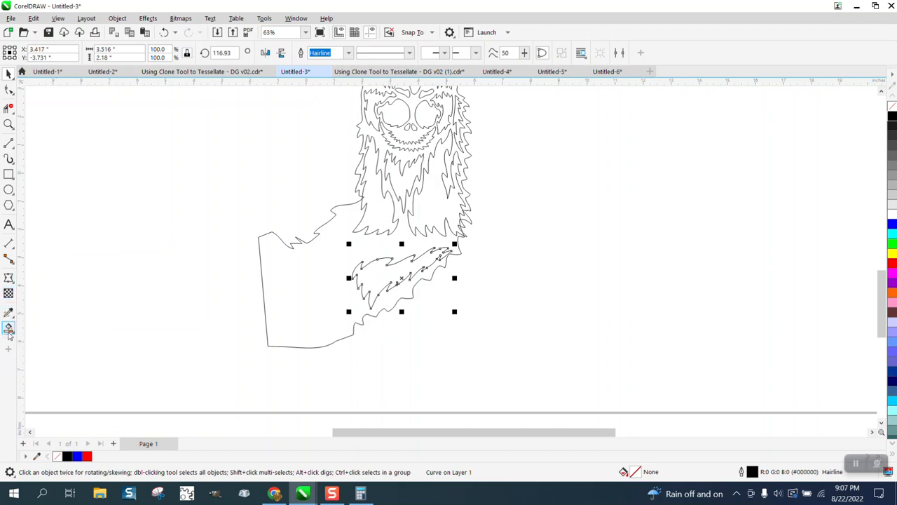
- Smart-fill the right beard strand with black, move the copy right of the artwork, and give it no fill with a black hairline outline
{"action": "left_click", "coordinate": [13, 336]}
{"action": "left_click", "coordinate": [46, 340]}
{"action": "left_click", "coordinate": [424, 213]}
{"action": "left_click", "coordinate": [9, 73]}
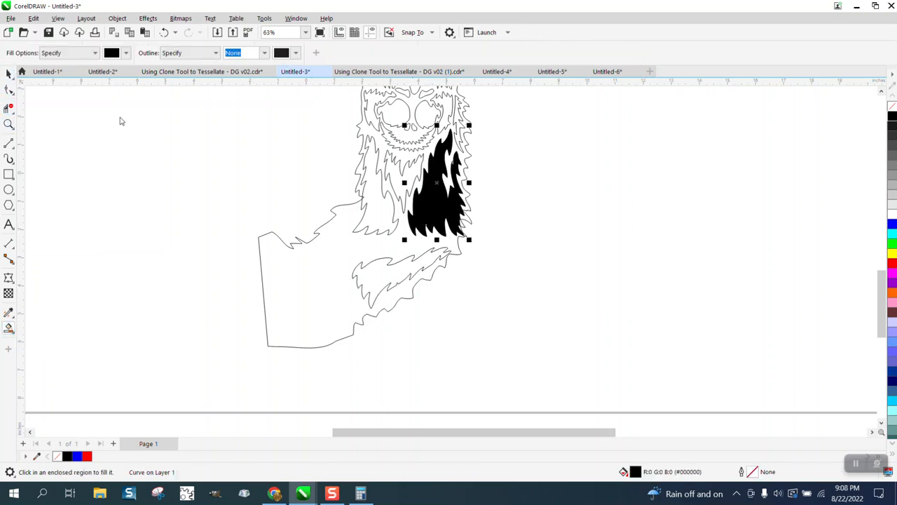
{"action": "left_click_drag", "start_coordinate": [438, 186], "coordinate": [574, 221]}
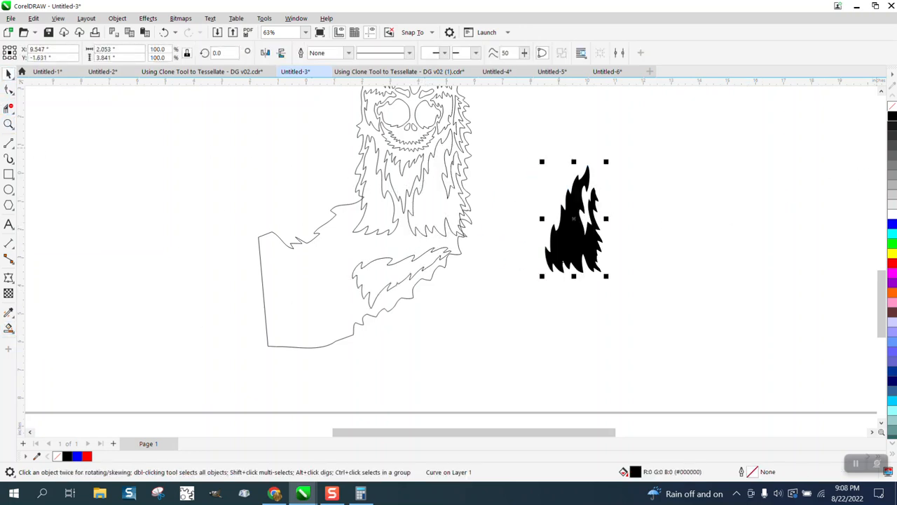
{"action": "right_click", "coordinate": [892, 116]}
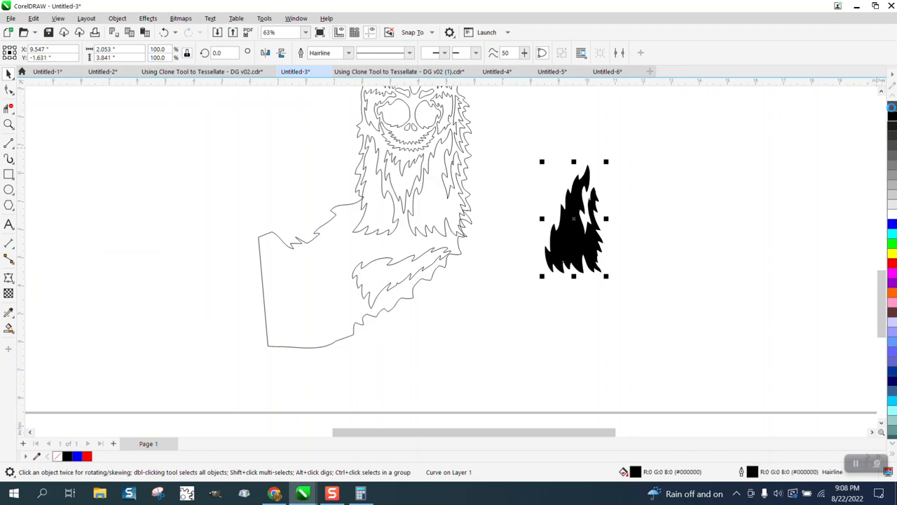
{"action": "left_click", "coordinate": [892, 105]}
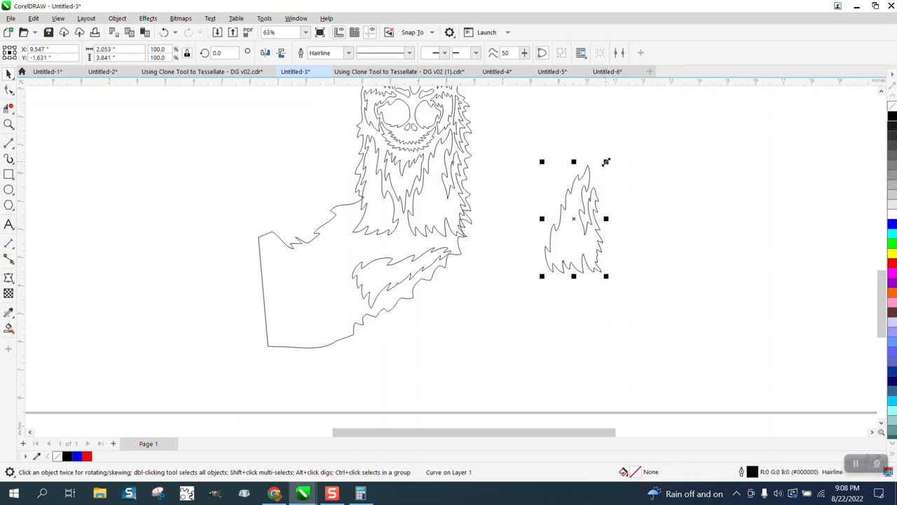
- Scale the new strand to 62.9%, mirror it horizontally, and place it near the upper neck edge rotated to about 312 degrees
{"action": "left_click_drag", "start_coordinate": [607, 162], "coordinate": [585, 202]}
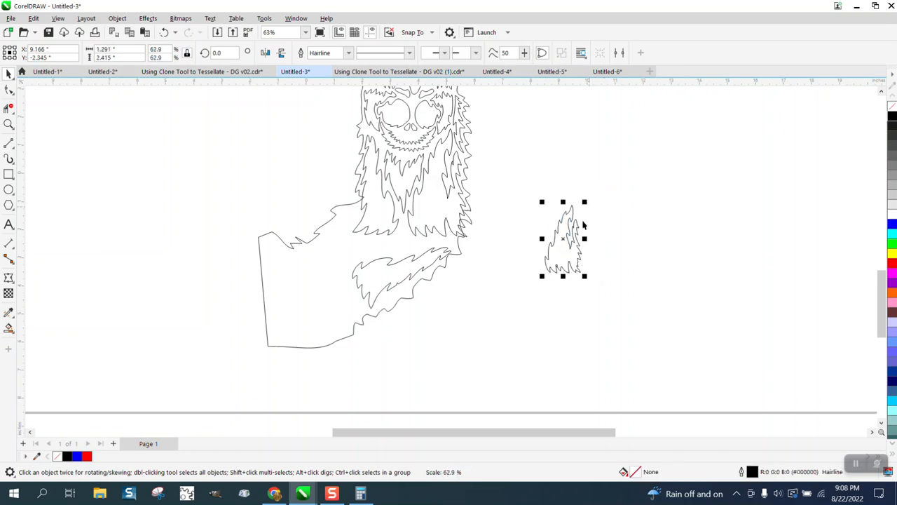
{"action": "left_click", "coordinate": [265, 52]}
{"action": "left_click_drag", "start_coordinate": [564, 232], "coordinate": [337, 261]}
{"action": "left_click", "coordinate": [339, 251]}
{"action": "left_click", "coordinate": [402, 302]}
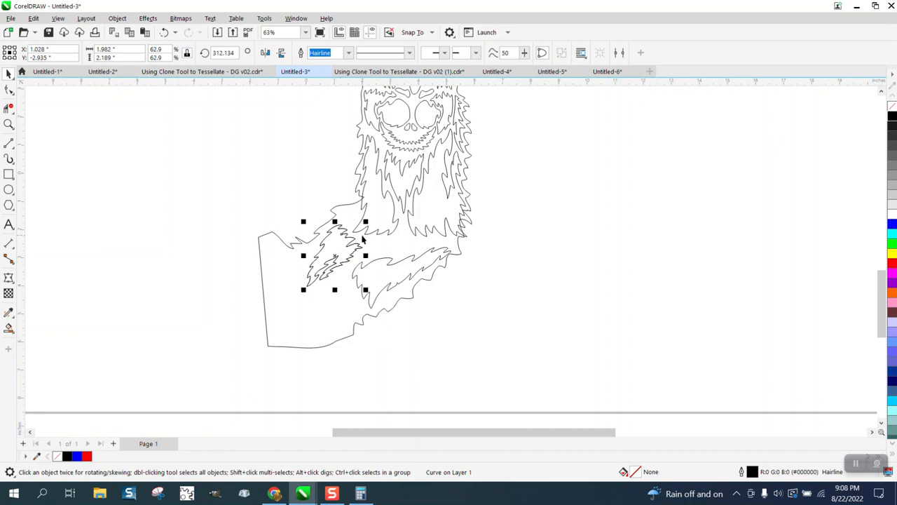
- Place a smaller copy of that strand at 43.3% scale below the beard, mirror it horizontally, and rotate it to about 283 degrees
{"action": "left_click_drag", "start_coordinate": [366, 222], "coordinate": [392, 243]}
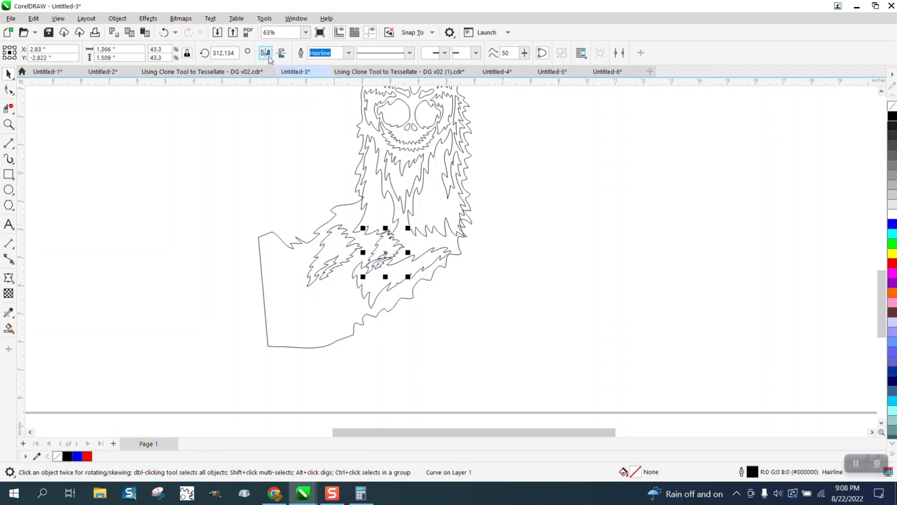
{"action": "left_click", "coordinate": [265, 52]}
{"action": "left_click", "coordinate": [387, 255]}
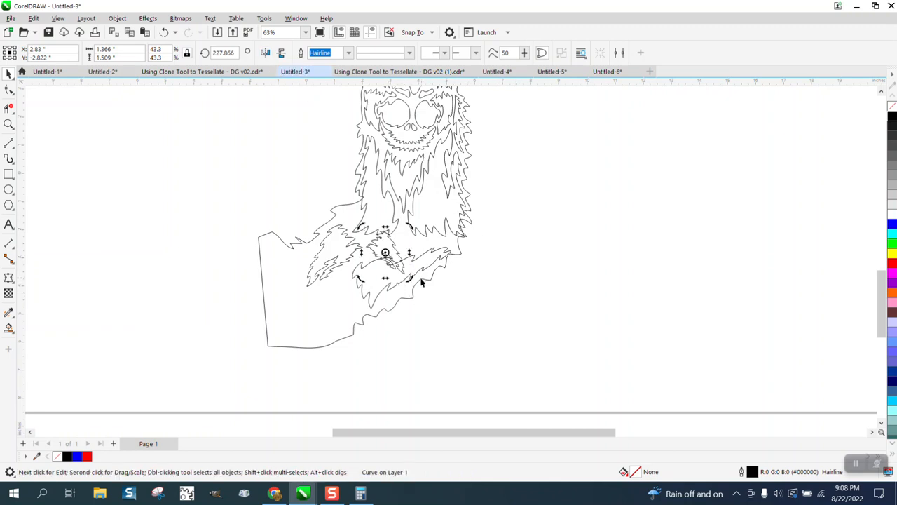
{"action": "left_click_drag", "start_coordinate": [408, 278], "coordinate": [427, 248]}
{"action": "left_click", "coordinate": [501, 264]}
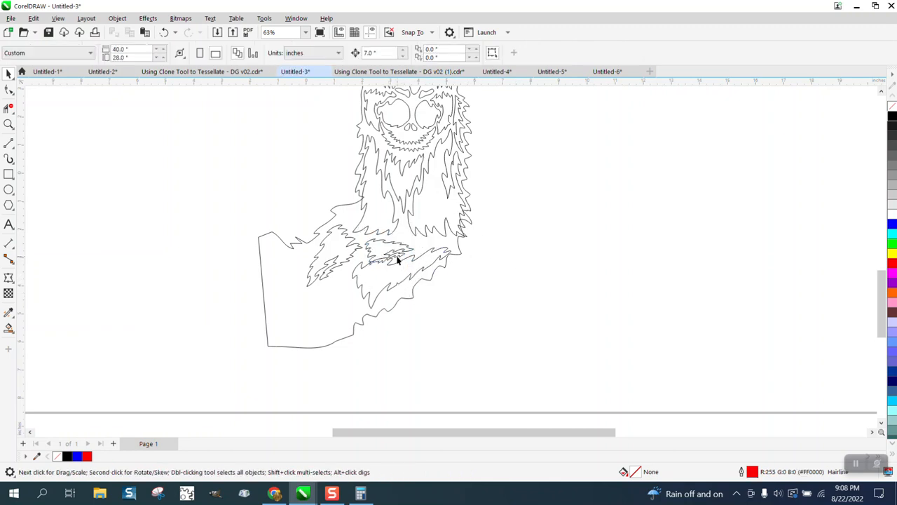
{"action": "left_click", "coordinate": [399, 251]}
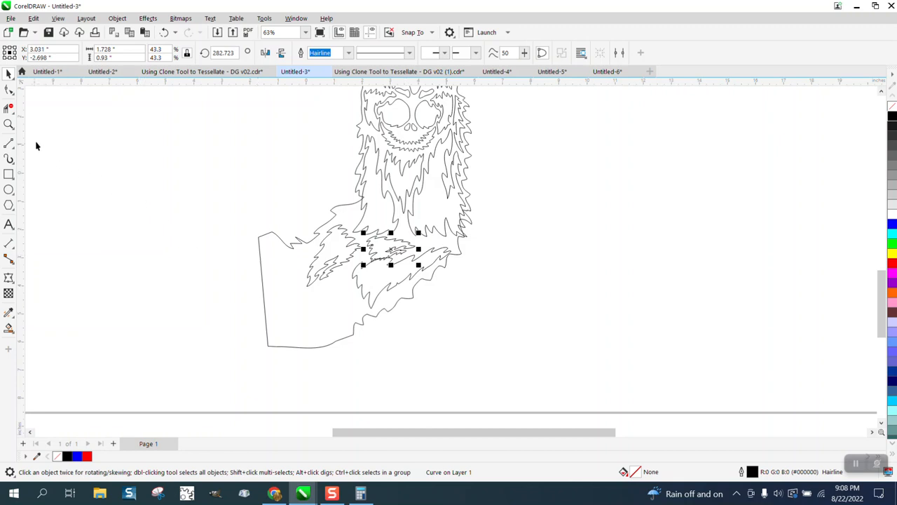
- Trim the overlapping segments where the small strand beneath the beard crosses the lower strand, undoing the accidental deletion of the lower strand
{"action": "left_click", "coordinate": [8, 124]}
{"action": "left_click_drag", "start_coordinate": [350, 217], "coordinate": [466, 294]}
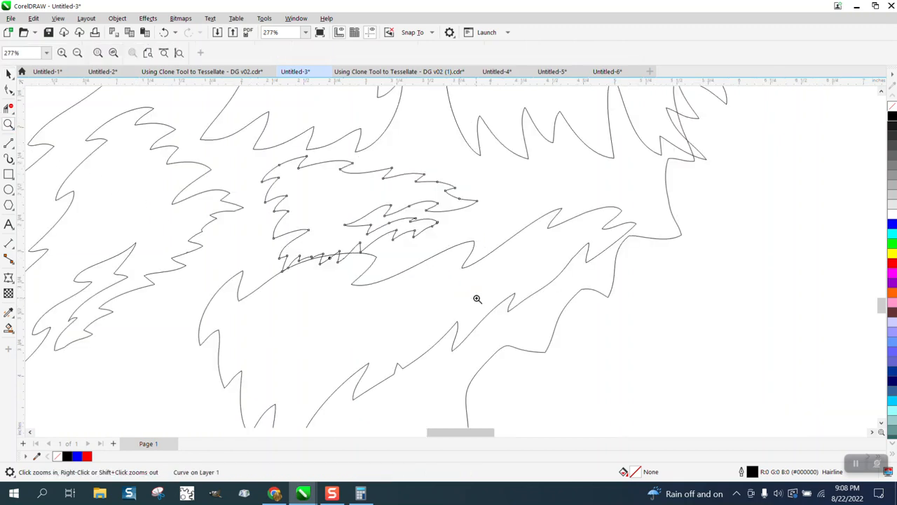
{"action": "scroll", "coordinate": [363, 258], "scroll_direction": "down", "scroll_amount": 2}
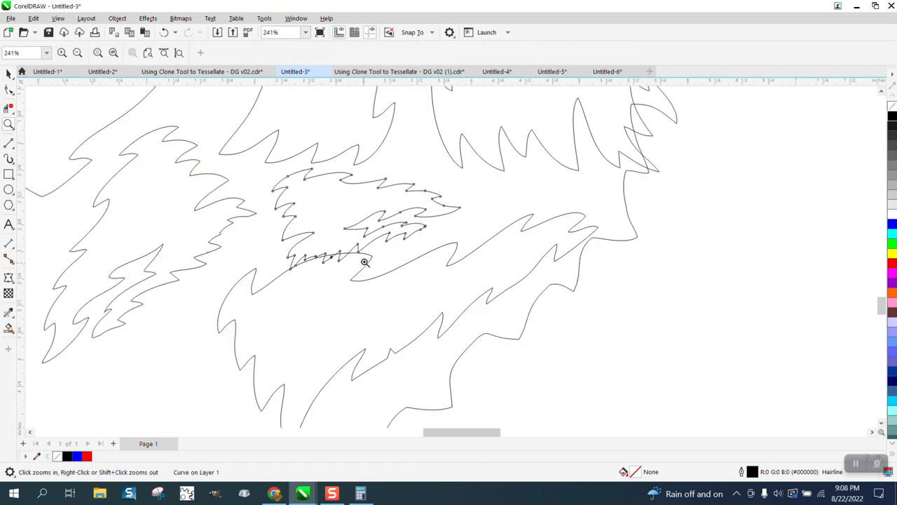
{"action": "left_click", "coordinate": [7, 111]}
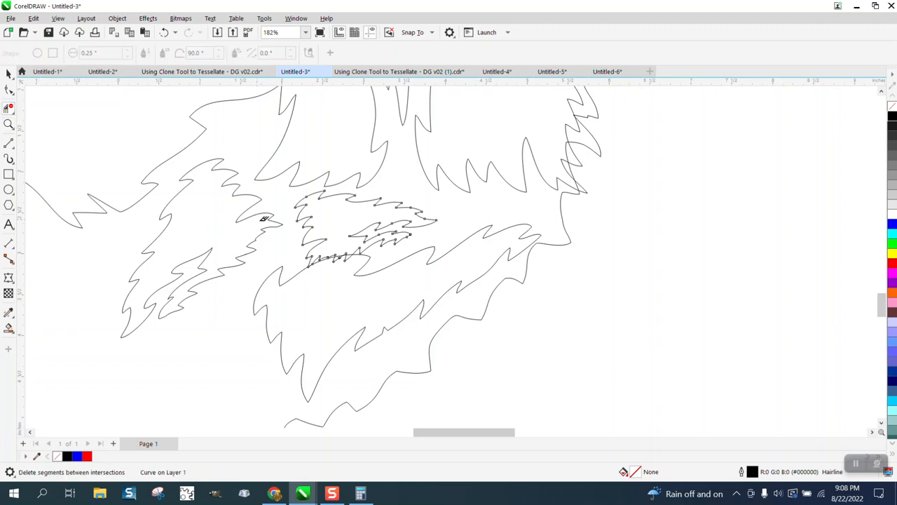
{"action": "left_click", "coordinate": [334, 269]}
{"action": "left_click", "coordinate": [357, 263]}
{"action": "left_click", "coordinate": [356, 252]}
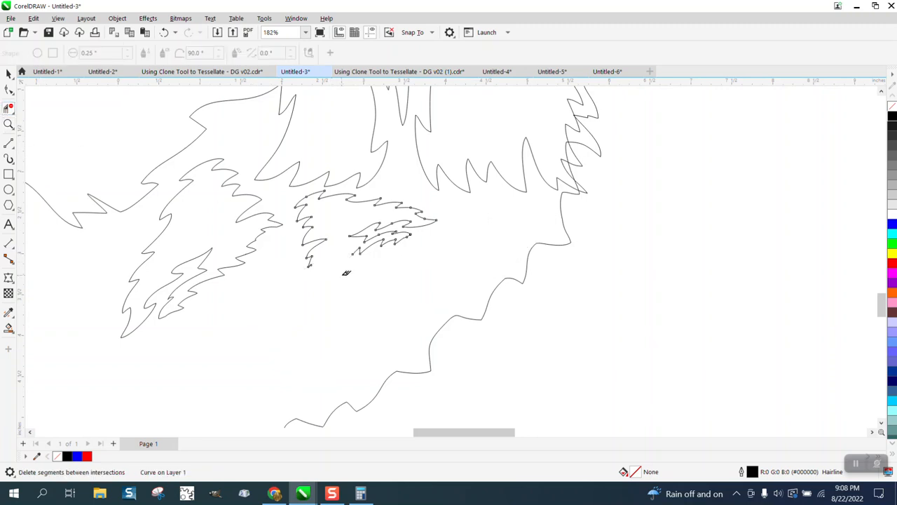
{"action": "left_click", "coordinate": [164, 32]}
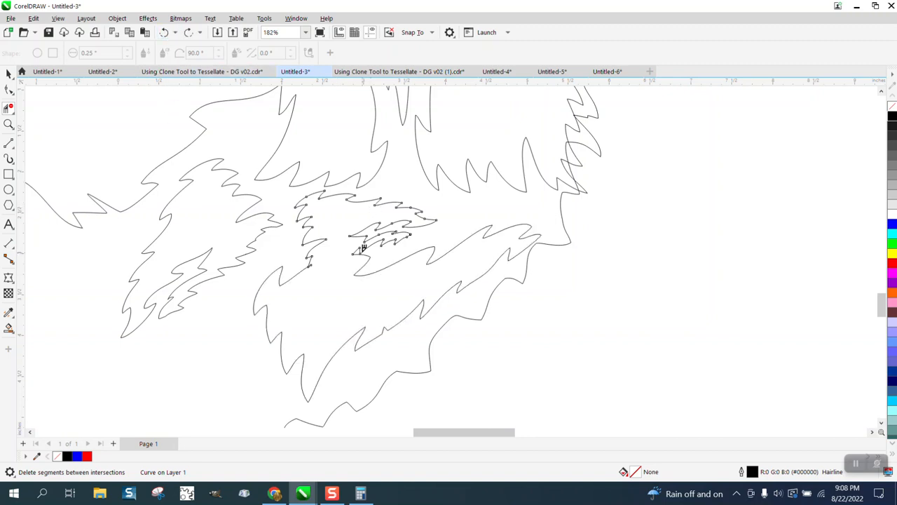
- Remove the leftover stub at the junction of the small and lower strands with Virtual Segment Delete
{"action": "left_click", "coordinate": [9, 124]}
{"action": "left_click_drag", "start_coordinate": [405, 280], "coordinate": [405, 279]}
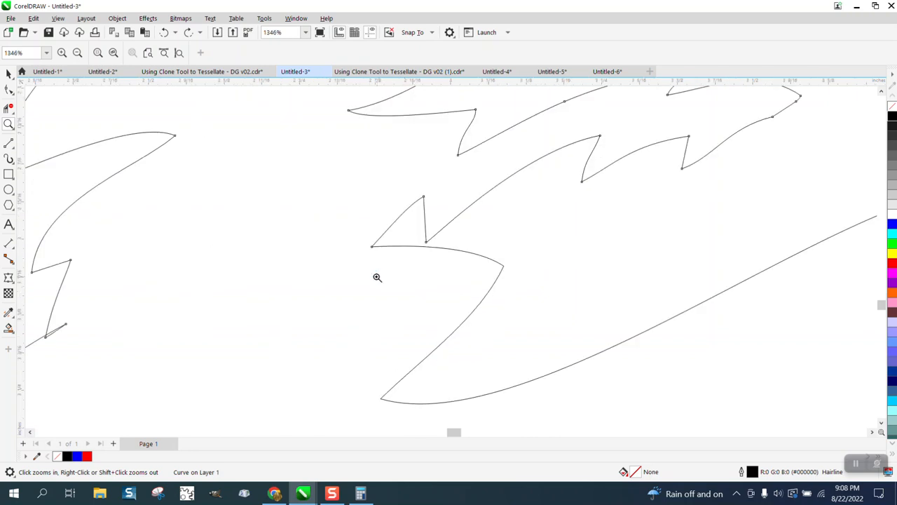
{"action": "scroll", "coordinate": [359, 215], "scroll_direction": "down", "scroll_amount": 2}
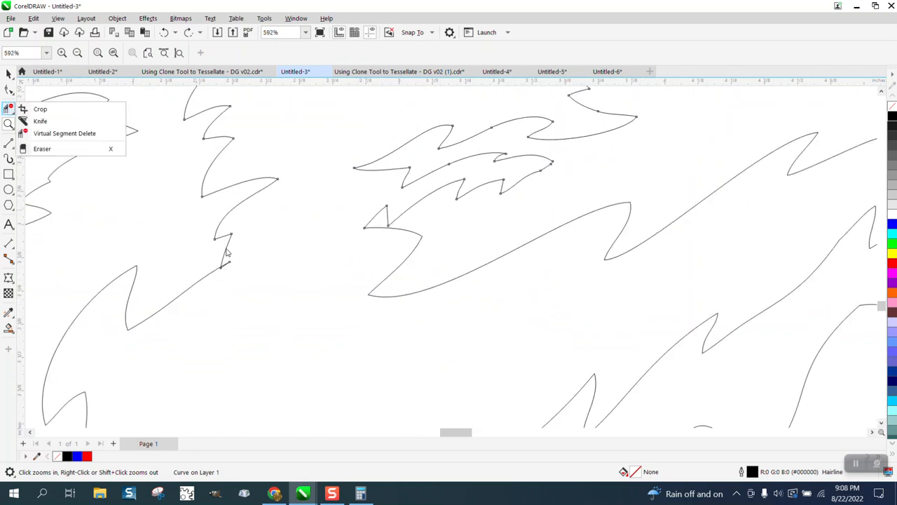
{"action": "left_click", "coordinate": [70, 133]}
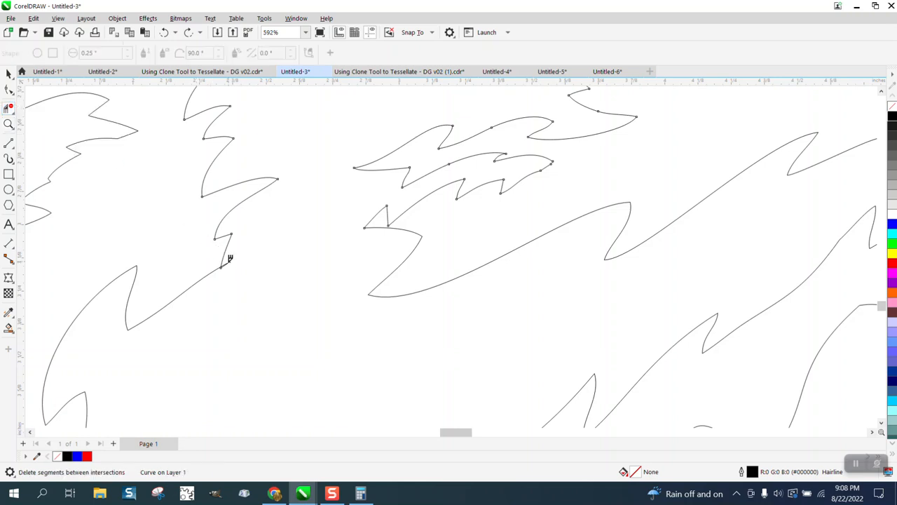
{"action": "scroll", "coordinate": [239, 271], "scroll_direction": "down", "scroll_amount": 3}
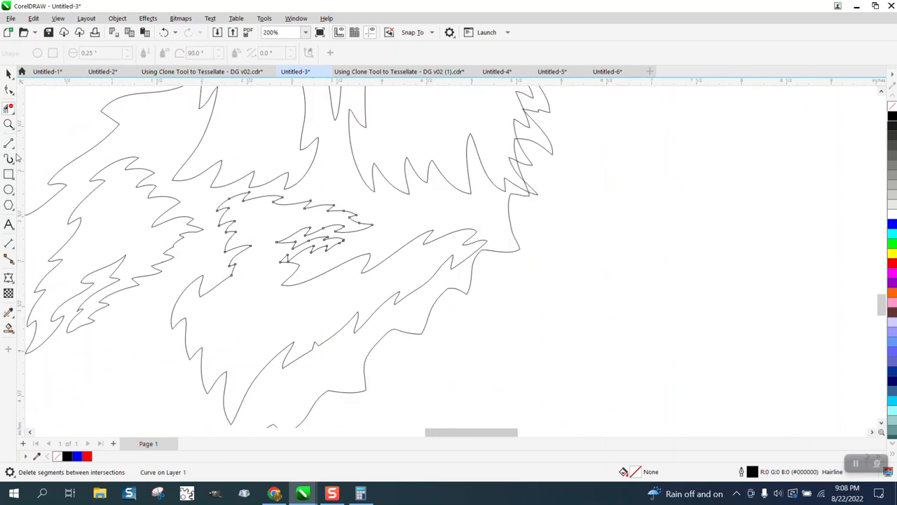
- Add nodes to the lower strand's upper edge near its right end and pull one up into a pointed spike
{"action": "left_click", "coordinate": [9, 89]}
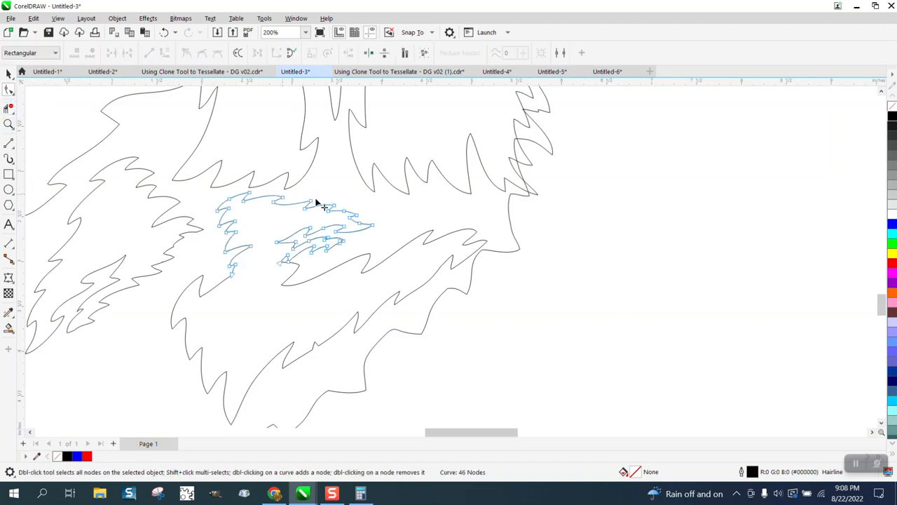
{"action": "left_click", "coordinate": [455, 235]}
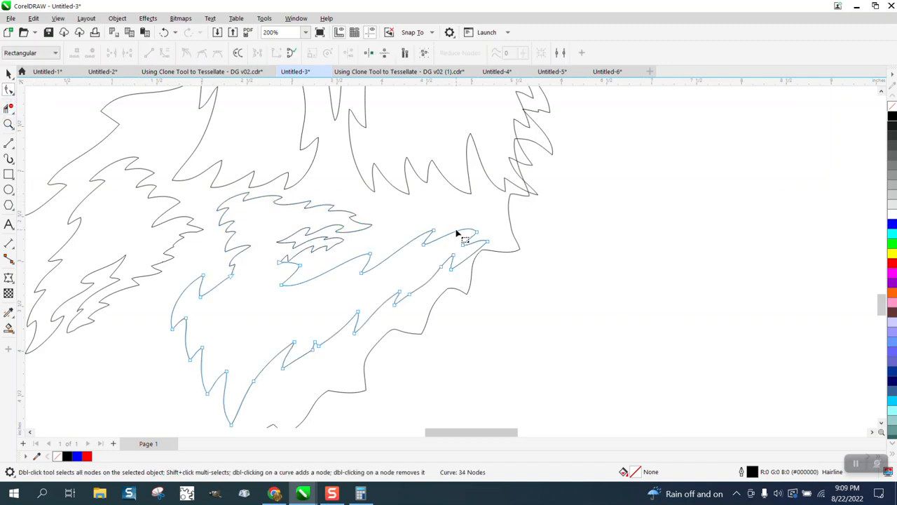
{"action": "double_click", "coordinate": [457, 232]}
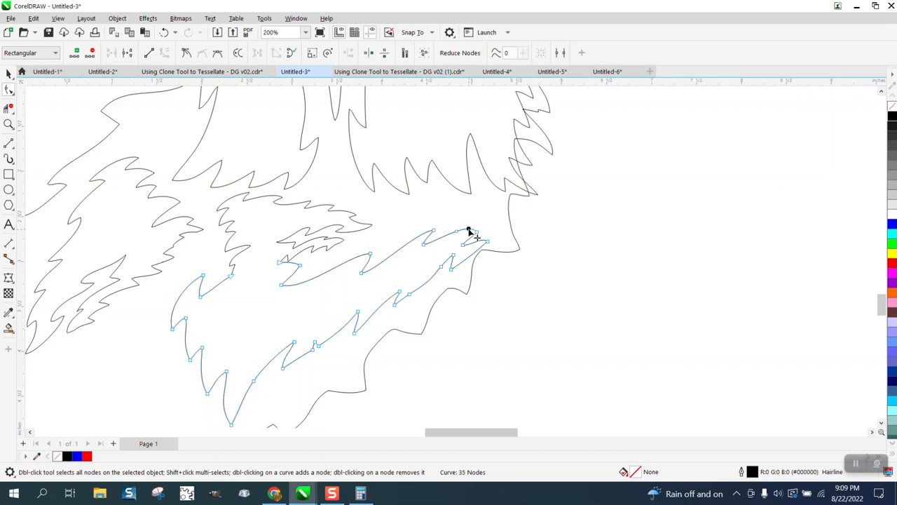
{"action": "left_click_drag", "start_coordinate": [471, 235], "coordinate": [479, 204]}
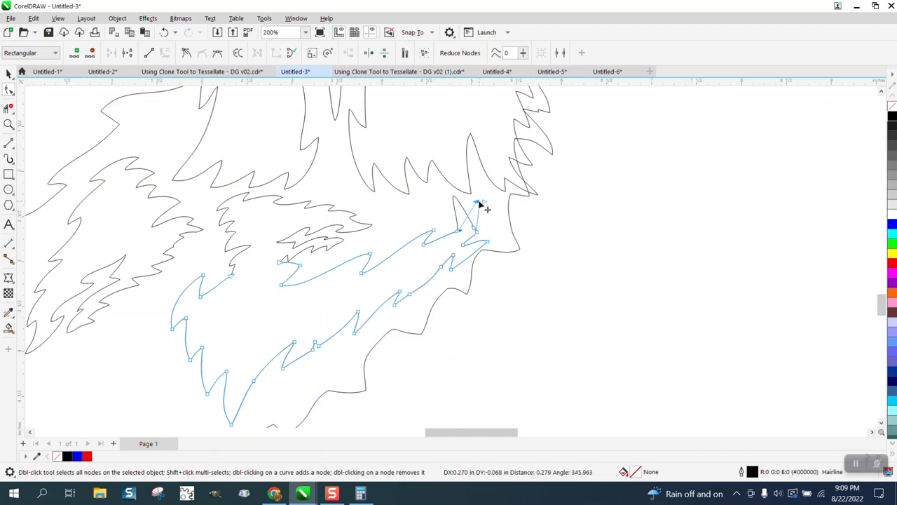
- Pull three nodes on the lower strand's bottom edge downward to deepen its fur spikes
{"action": "left_click_drag", "start_coordinate": [355, 337], "coordinate": [356, 352]}
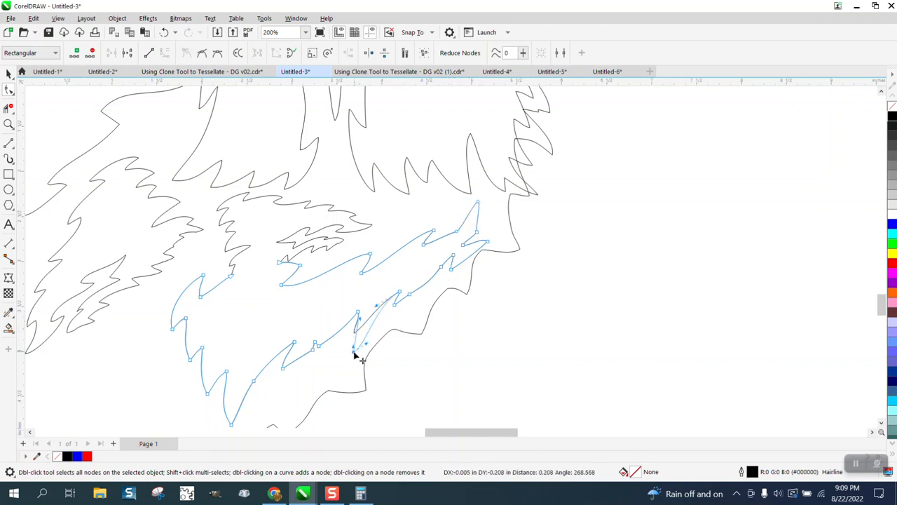
{"action": "left_click_drag", "start_coordinate": [413, 300], "coordinate": [410, 320]}
{"action": "left_click_drag", "start_coordinate": [314, 353], "coordinate": [265, 383]}
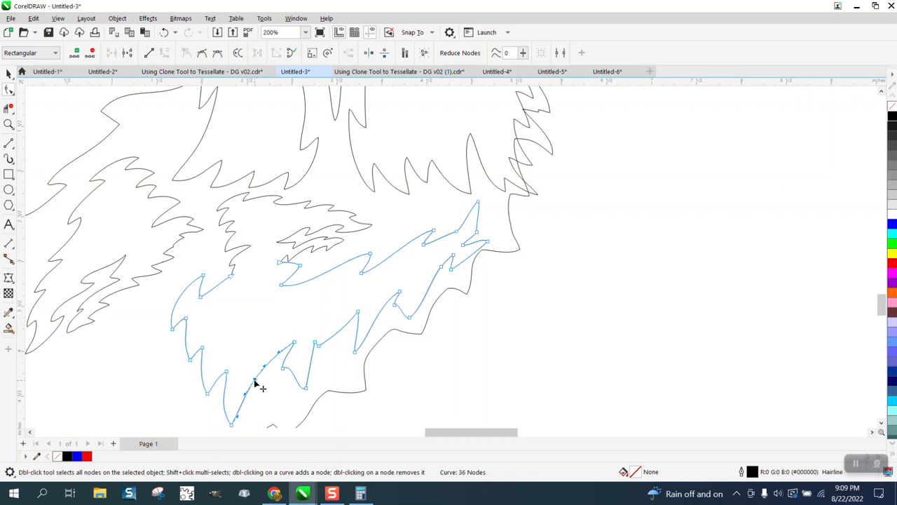
- Reshape the lower strand beside its bottom tip by moving the edge node outward and adjusting the neighbouring spike's nodes
{"action": "right_click", "coordinate": [256, 382]}
{"action": "left_click", "coordinate": [283, 249]}
{"action": "left_click_drag", "start_coordinate": [255, 380], "coordinate": [262, 405]}
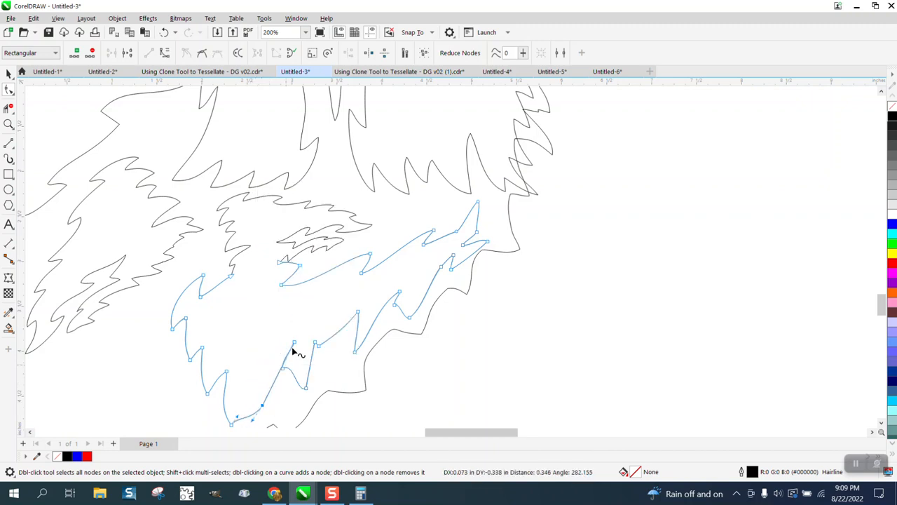
{"action": "left_click", "coordinate": [294, 343]}
{"action": "left_click_drag", "start_coordinate": [282, 360], "coordinate": [329, 314]}
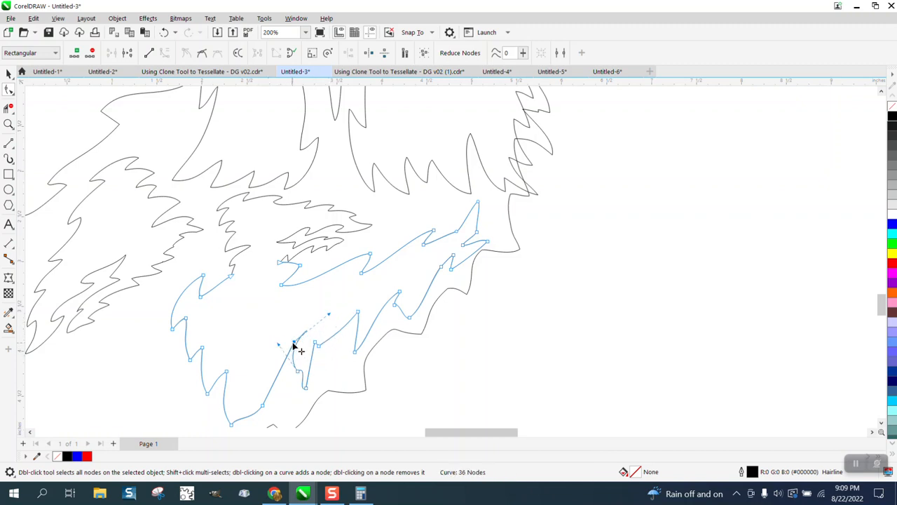
- Move the nodes at the top of the left neck strand up and right, into the gap between the neck outline and beard
{"action": "scroll", "coordinate": [312, 382], "scroll_direction": "down", "scroll_amount": 5}
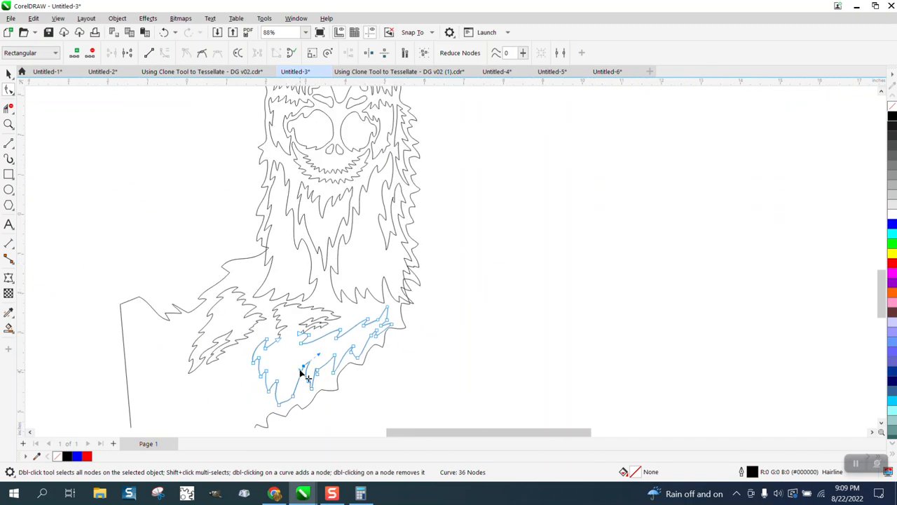
{"action": "left_click", "coordinate": [8, 124]}
{"action": "left_click_drag", "start_coordinate": [216, 258], "coordinate": [362, 315]}
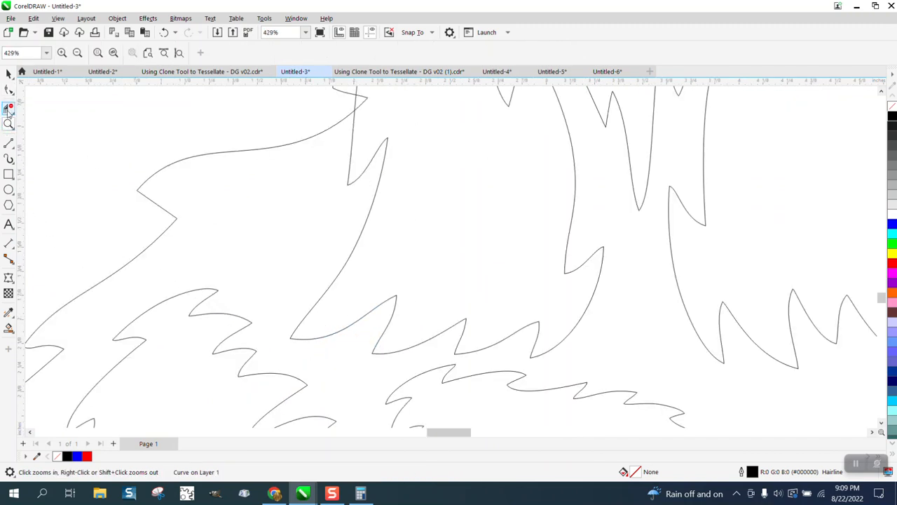
{"action": "left_click", "coordinate": [9, 90]}
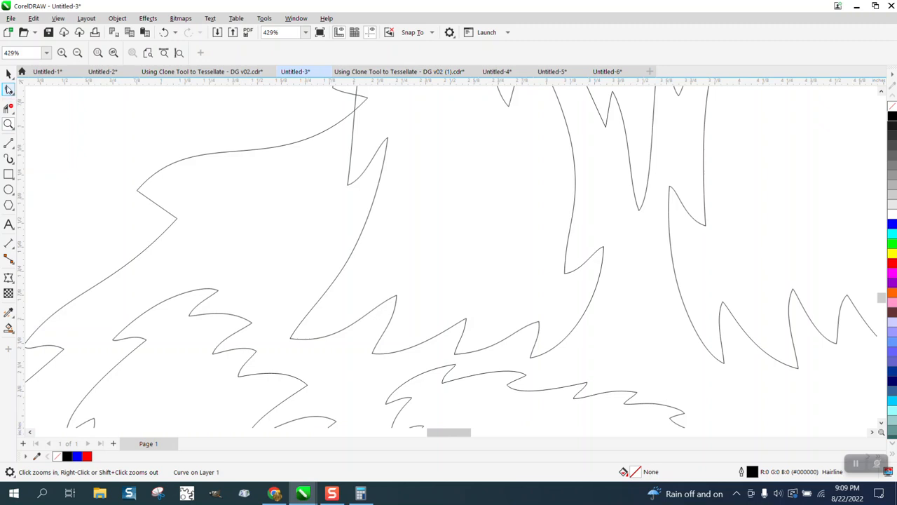
{"action": "left_click", "coordinate": [218, 294]}
{"action": "left_click_drag", "start_coordinate": [176, 275], "coordinate": [293, 269]}
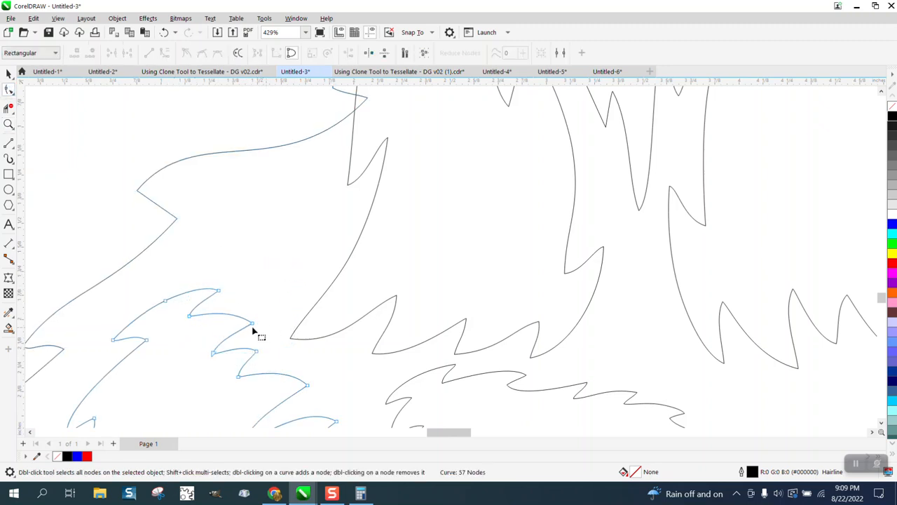
{"action": "left_click_drag", "start_coordinate": [160, 278], "coordinate": [337, 246]}
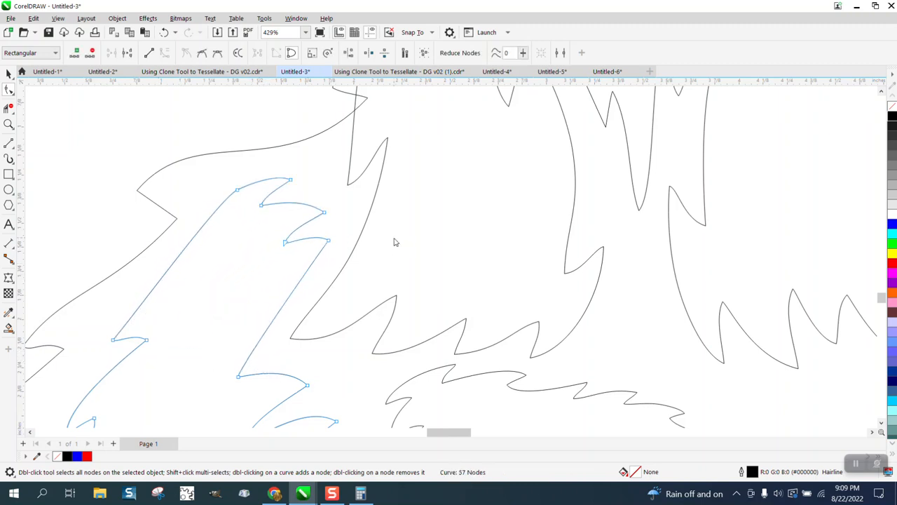
- Add three nodes on the left strand's outer edge, pull out a small barb, and extend the spike below it toward the neck outline
{"action": "left_click", "coordinate": [166, 262]}
{"action": "double_click", "coordinate": [174, 263]}
{"action": "double_click", "coordinate": [167, 270]}
{"action": "left_click", "coordinate": [161, 284]}
{"action": "left_click_drag", "start_coordinate": [168, 269], "coordinate": [145, 271]}
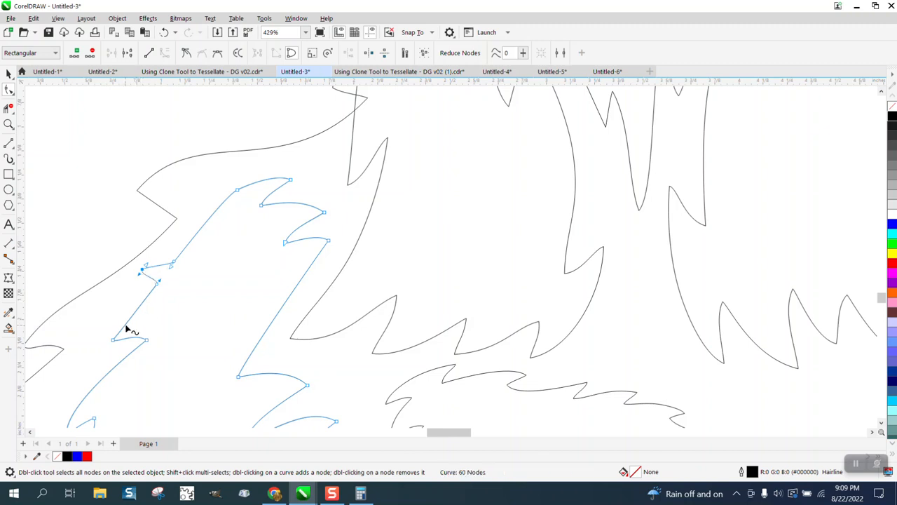
{"action": "left_click_drag", "start_coordinate": [113, 341], "coordinate": [66, 326]}
{"action": "scroll", "coordinate": [95, 306], "scroll_direction": "down", "scroll_amount": 2}
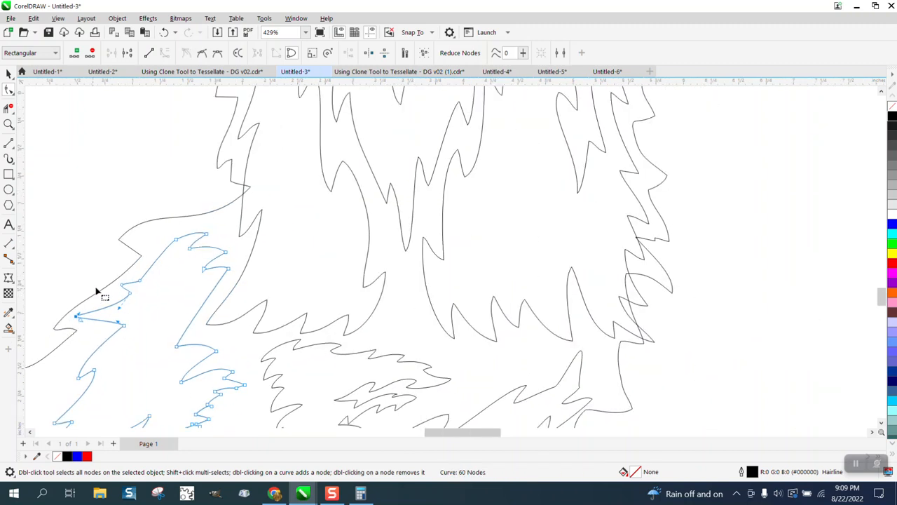
- Ungroup the llama face and beard artwork, and move the left beard edge's notch node up and right to close the notch
{"action": "left_click", "coordinate": [244, 183]}
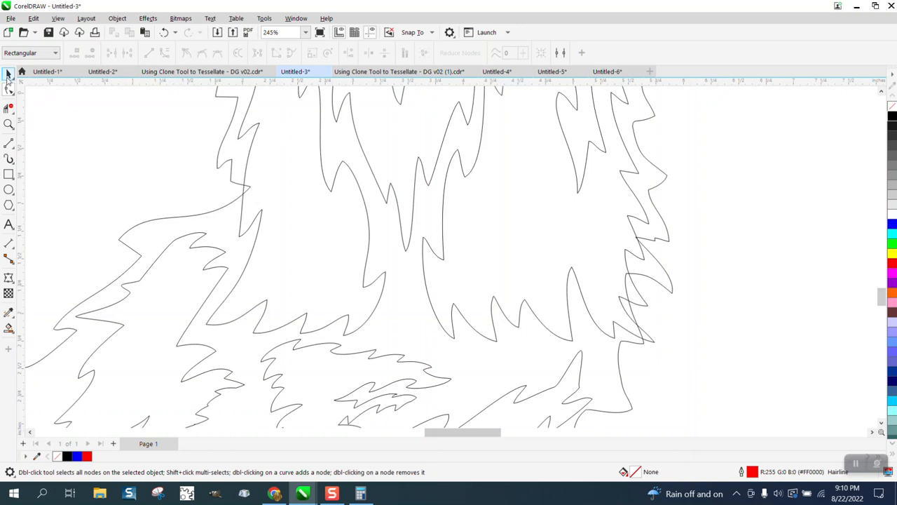
{"action": "left_click", "coordinate": [7, 75]}
{"action": "left_click", "coordinate": [259, 216]}
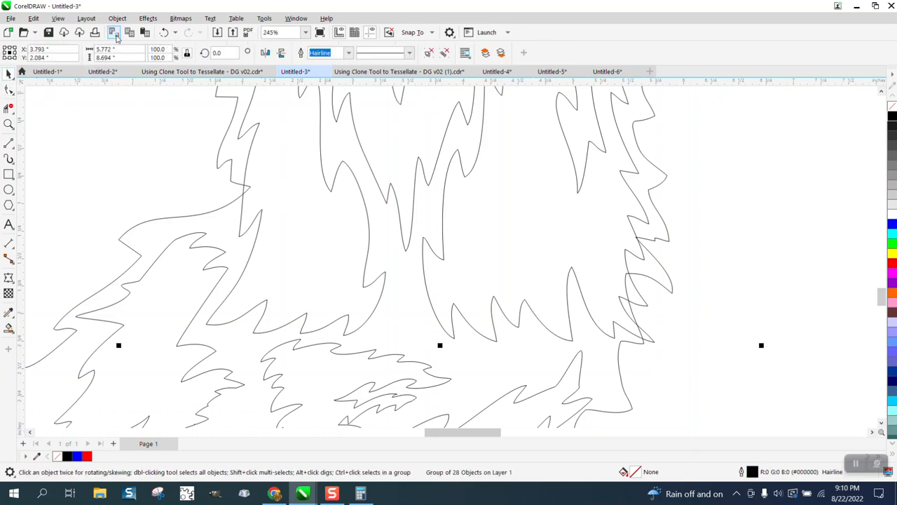
{"action": "left_click", "coordinate": [117, 18]}
{"action": "mouse_move", "coordinate": [144, 202]}
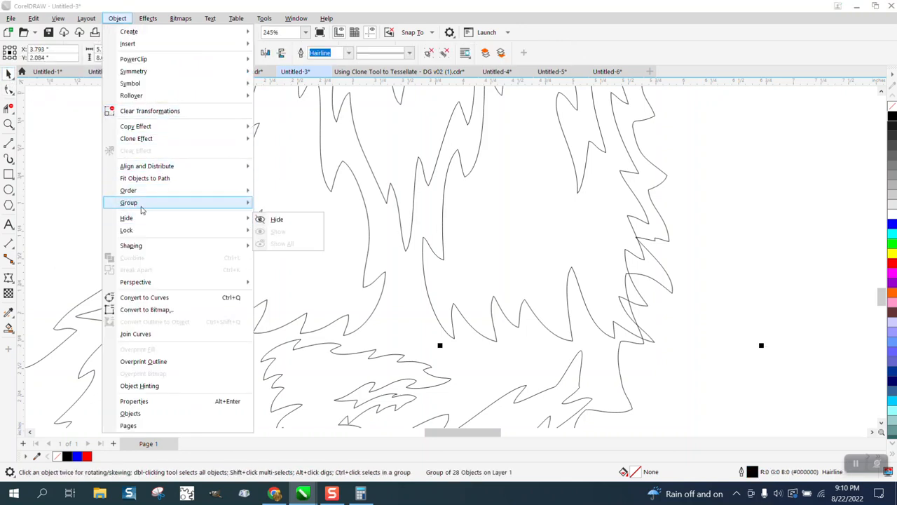
{"action": "left_click", "coordinate": [281, 217]}
{"action": "key", "text": "F10"}
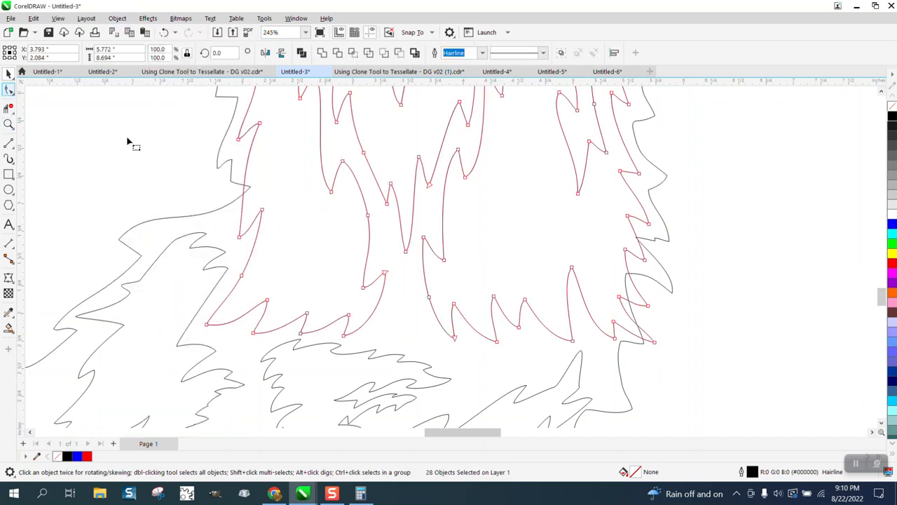
{"action": "left_click_drag", "start_coordinate": [241, 236], "coordinate": [257, 204]}
- Select the outline nodes crossing the beard's lower right edge and move them outward, down and right, clear of the fur
{"action": "scroll", "coordinate": [229, 270], "scroll_direction": "down", "scroll_amount": 1}
{"action": "scroll", "coordinate": [229, 270], "scroll_direction": "down", "scroll_amount": 3}
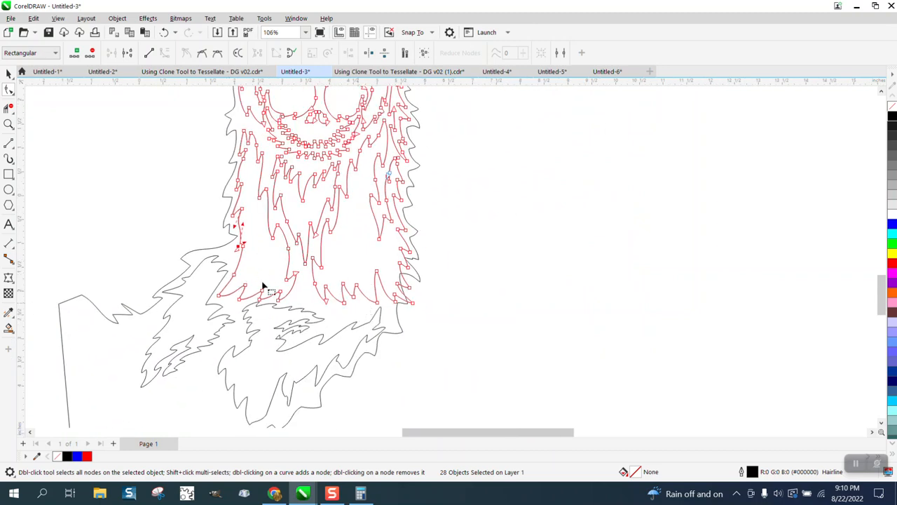
{"action": "left_click", "coordinate": [9, 124]}
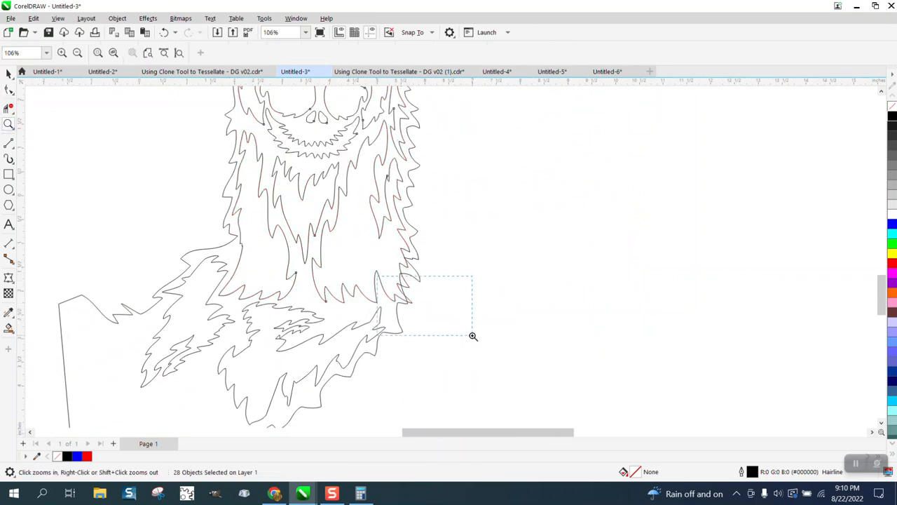
{"action": "left_click_drag", "start_coordinate": [473, 336], "coordinate": [473, 336]}
{"action": "scroll", "coordinate": [417, 331], "scroll_direction": "down", "scroll_amount": 4}
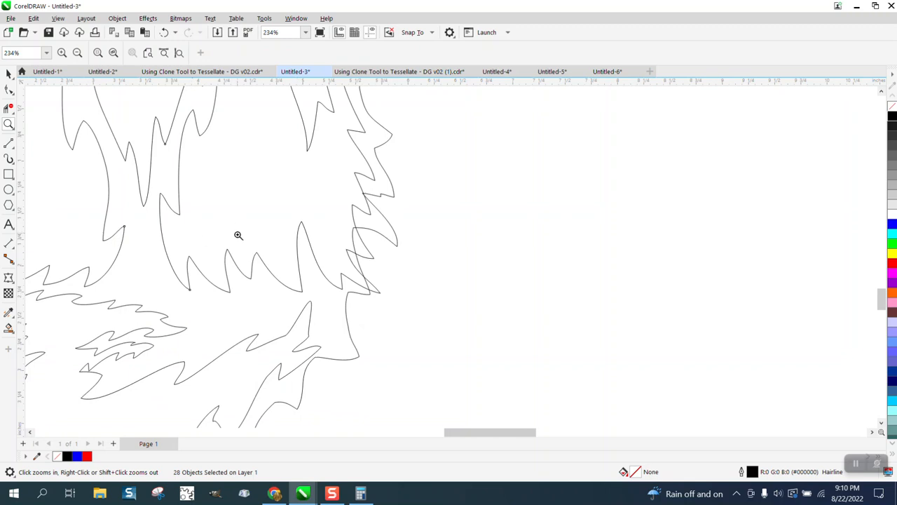
{"action": "scroll", "coordinate": [239, 235], "scroll_direction": "down", "scroll_amount": 2}
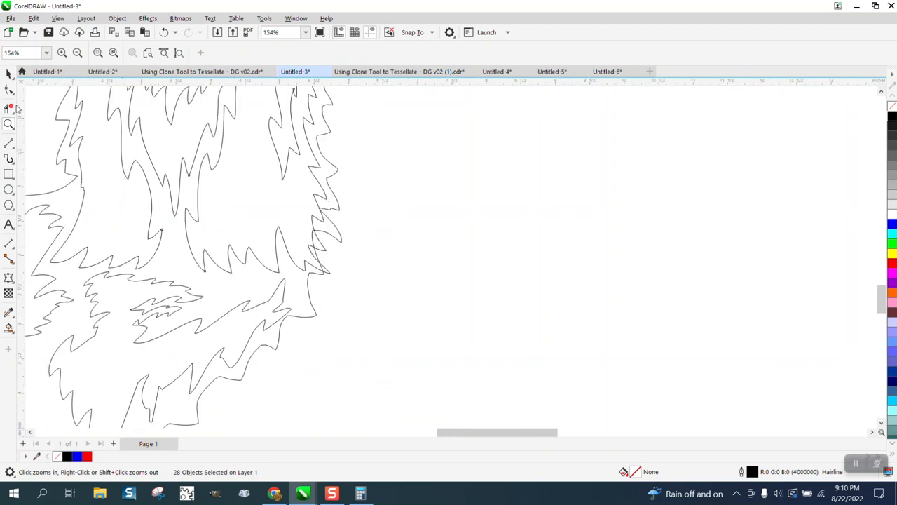
{"action": "left_click", "coordinate": [9, 90]}
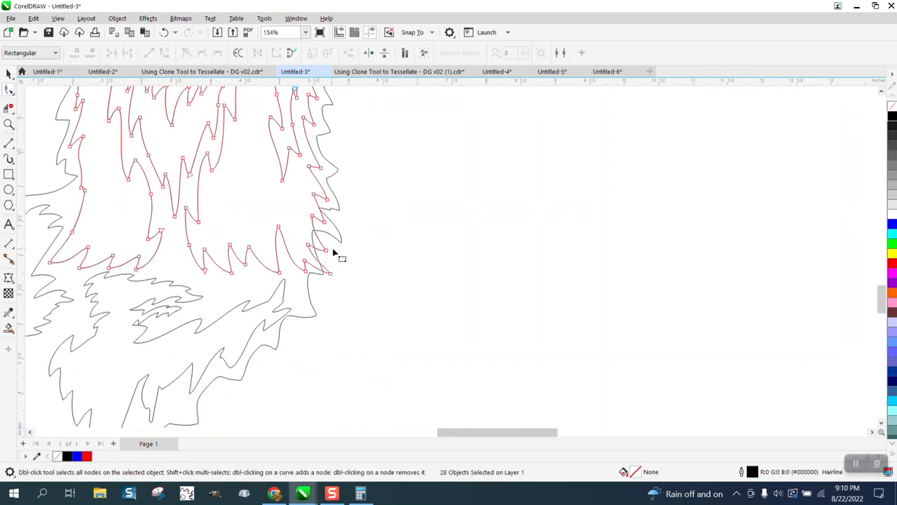
{"action": "left_click", "coordinate": [339, 243]}
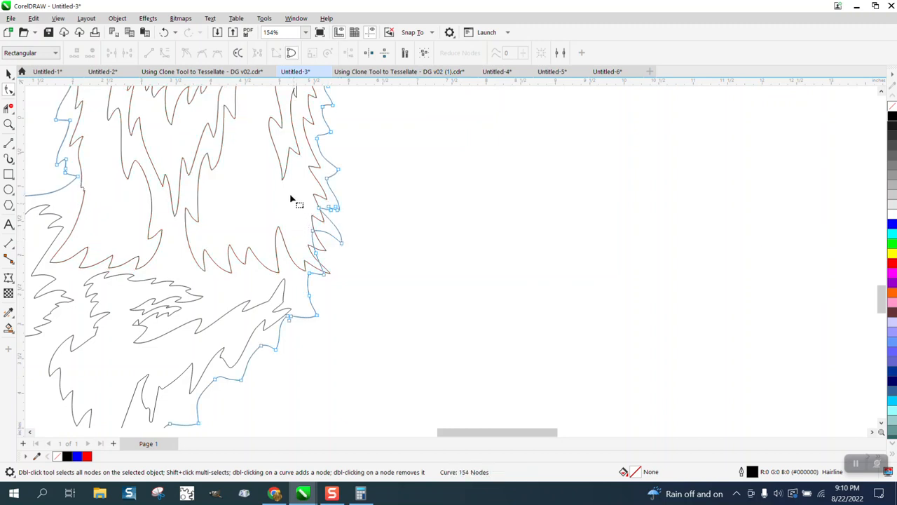
{"action": "left_click_drag", "start_coordinate": [292, 200], "coordinate": [345, 297]}
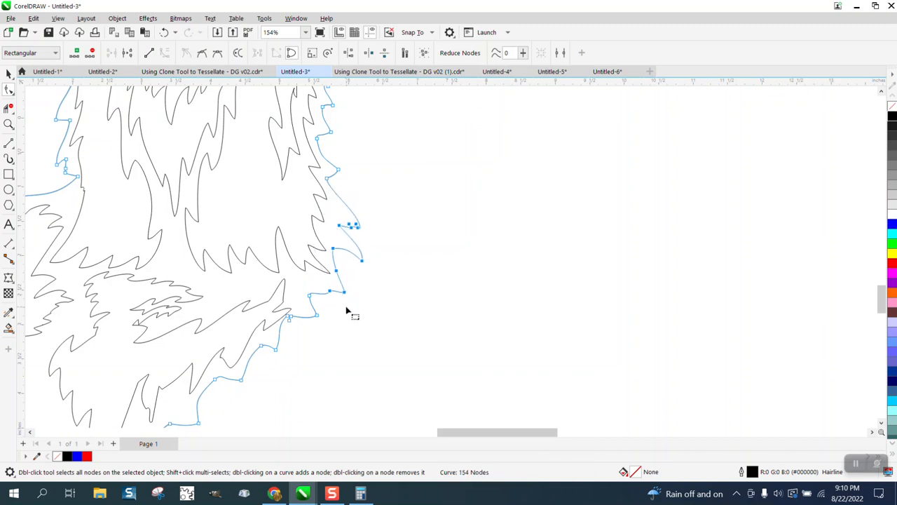
- Move the small cluster of notch nodes on the outline's lower right edge outward, down and right, away from the fur
{"action": "left_click", "coordinate": [346, 310]}
{"action": "left_click_drag", "start_coordinate": [290, 319], "coordinate": [303, 332]}
{"action": "scroll", "coordinate": [307, 337], "scroll_direction": "down", "scroll_amount": 1}
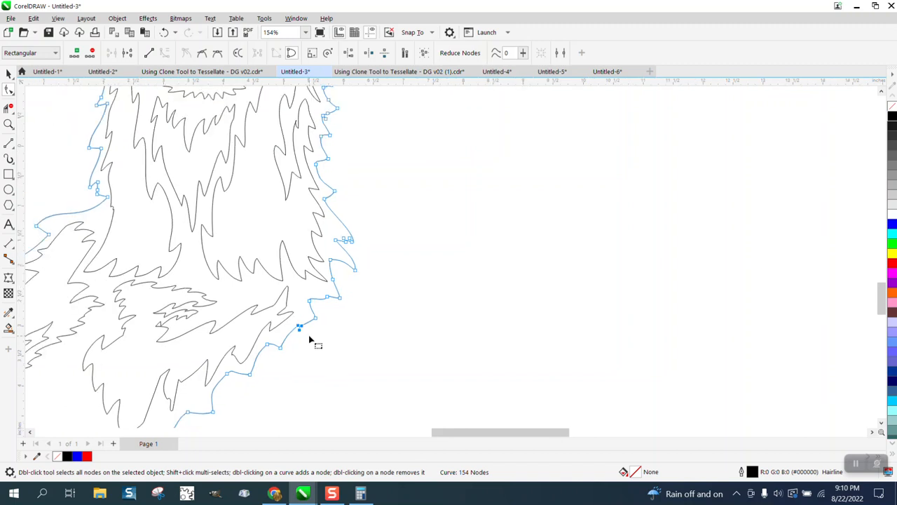
- Delete the extra nodes forming the small barb on the outline's right spike beside the neck base, and curve the remaining segment upward
{"action": "left_click", "coordinate": [9, 124]}
{"action": "left_click_drag", "start_coordinate": [330, 227], "coordinate": [397, 279]}
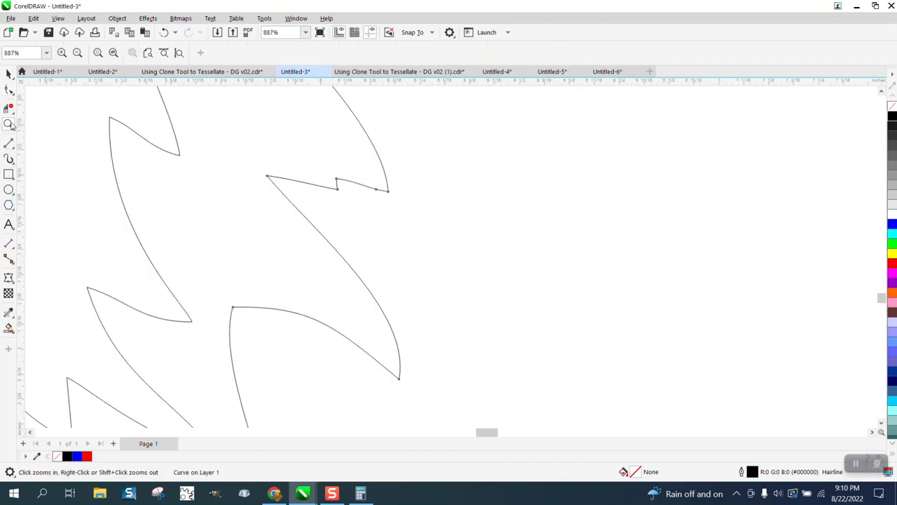
{"action": "left_click", "coordinate": [8, 89]}
{"action": "left_click_drag", "start_coordinate": [324, 171], "coordinate": [316, 142]}
{"action": "key", "text": "Delete"}
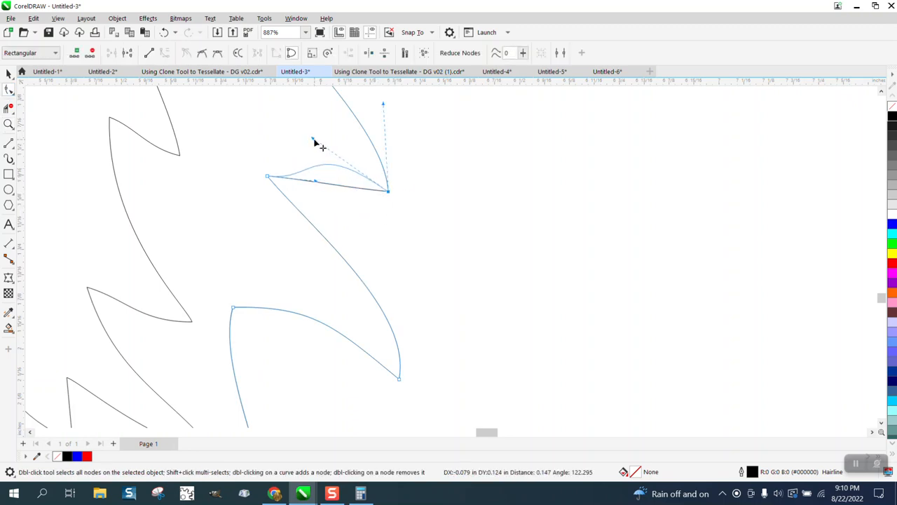
{"action": "scroll", "coordinate": [323, 268], "scroll_direction": "down", "scroll_amount": 1}
{"action": "scroll", "coordinate": [400, 306], "scroll_direction": "down", "scroll_amount": 6}
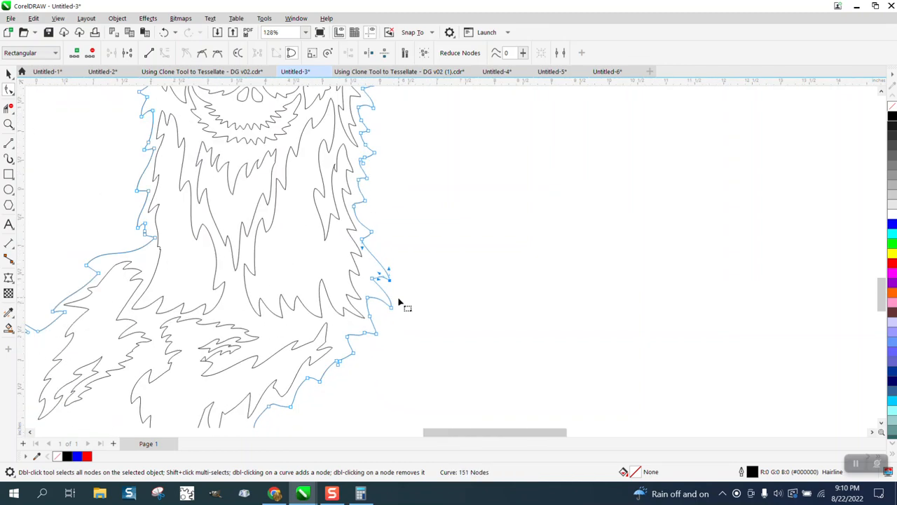
{"action": "scroll", "coordinate": [334, 328], "scroll_direction": "down", "scroll_amount": 1}
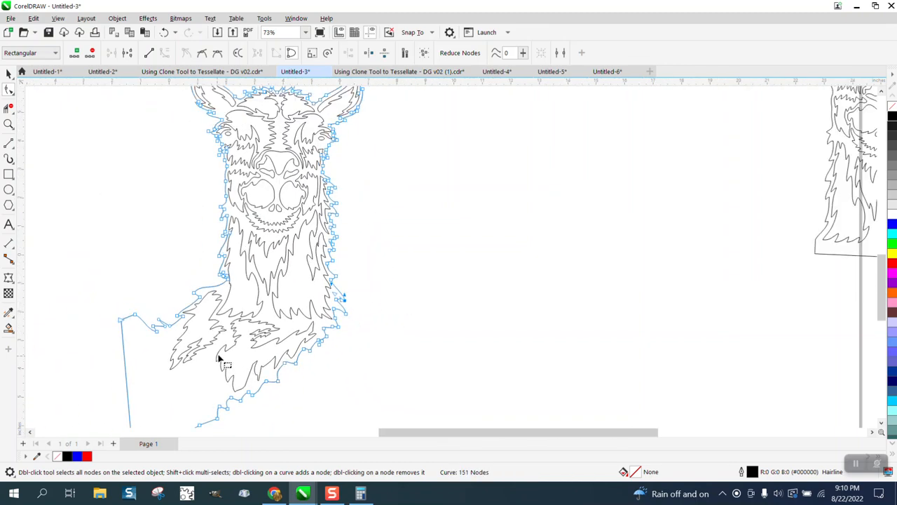
{"action": "scroll", "coordinate": [223, 356], "scroll_direction": "down", "scroll_amount": 1}
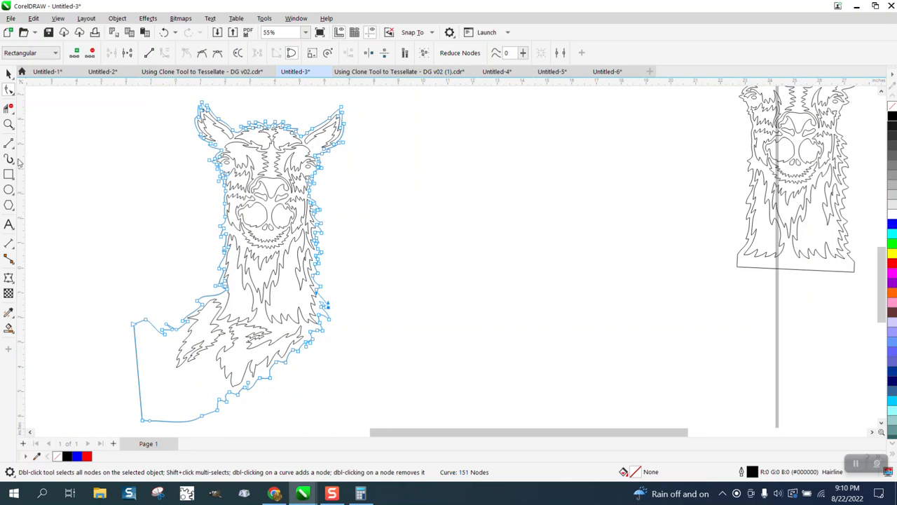
- Draw a tall narrow rectangle about 0.56 by 4.57 inches beside the left end of the llama's shoulder
{"action": "left_click", "coordinate": [9, 124]}
{"action": "scroll", "coordinate": [287, 316], "scroll_direction": "down", "scroll_amount": 1}
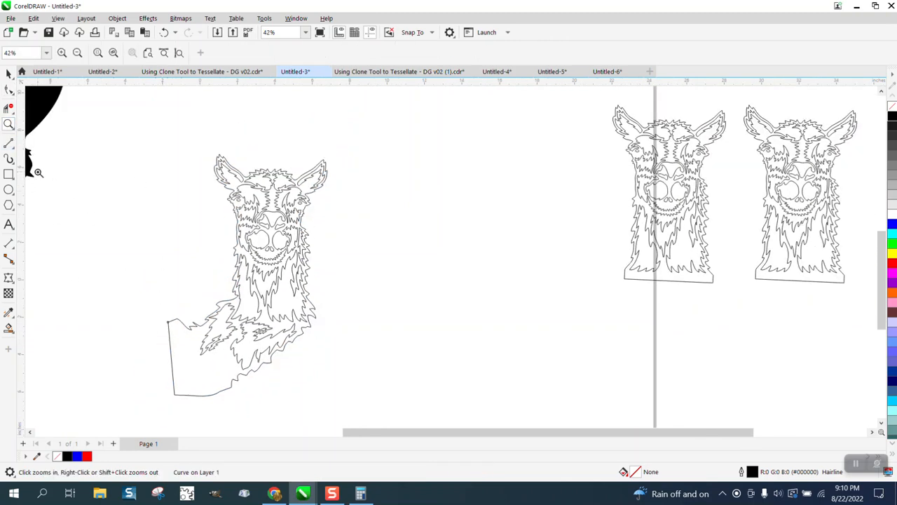
{"action": "scroll", "coordinate": [98, 211], "scroll_direction": "down", "scroll_amount": 1}
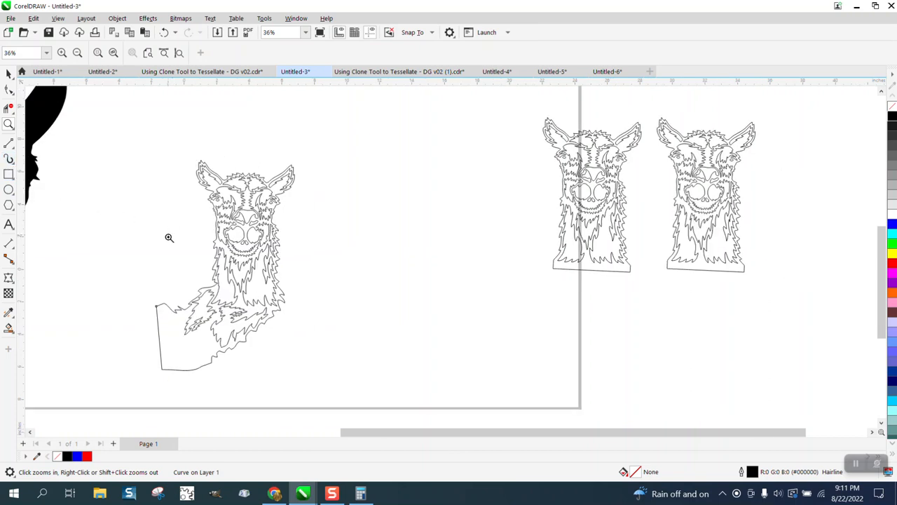
{"action": "left_click_drag", "start_coordinate": [336, 382], "coordinate": [335, 382]}
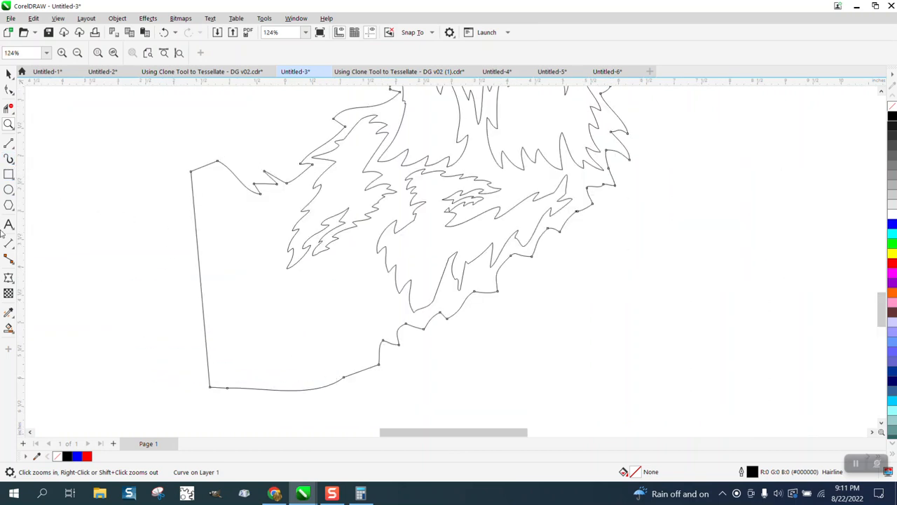
{"action": "left_click", "coordinate": [9, 174]}
{"action": "mouse_move", "coordinate": [118, 154]}
{"action": "left_mouse_down"}
{"action": "mouse_move", "coordinate": [158, 389]}
{"action": "mouse_move", "coordinate": [149, 409]}
{"action": "left_mouse_up"}
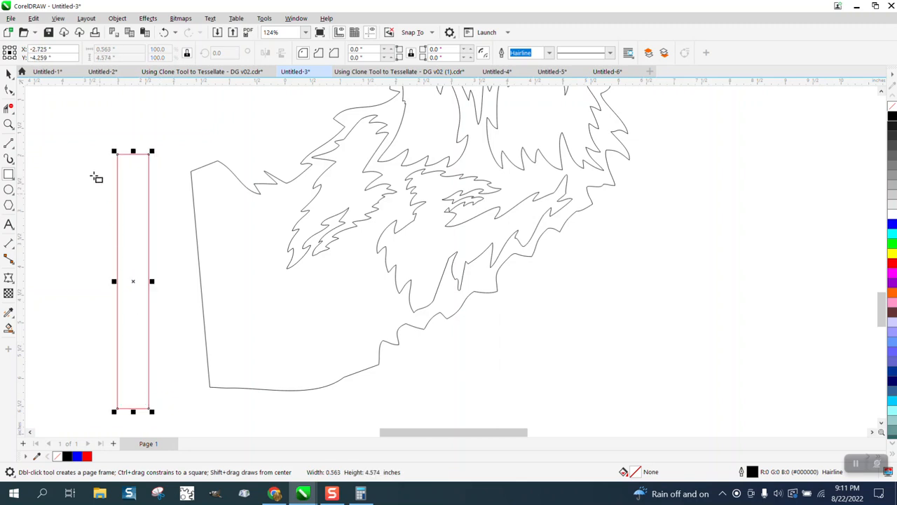
- Set the rectangle's width to 0.5 inch, stretch its height to about 4.52 inches, and place it across the shoulder outline's left end
{"action": "left_click_drag", "start_coordinate": [124, 49], "coordinate": [82, 61]}
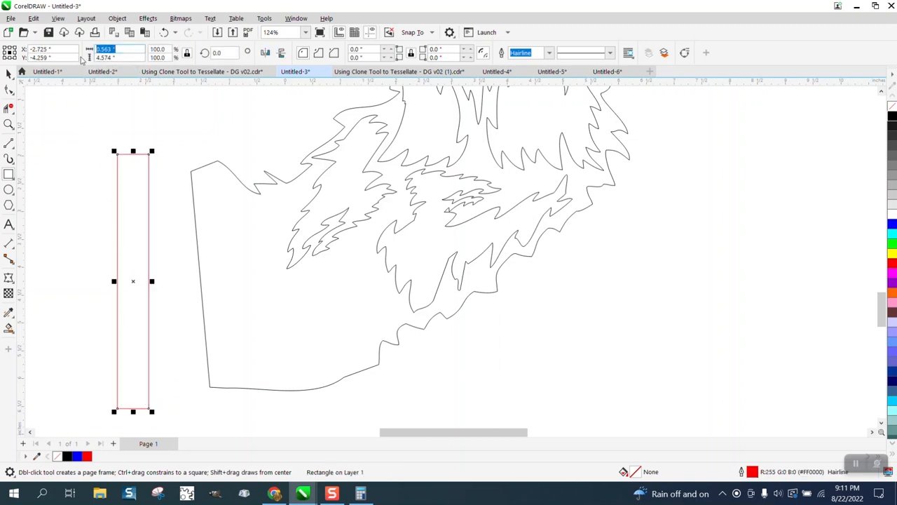
{"action": "type", "text": "0.5"}
{"action": "key", "text": "Return"}
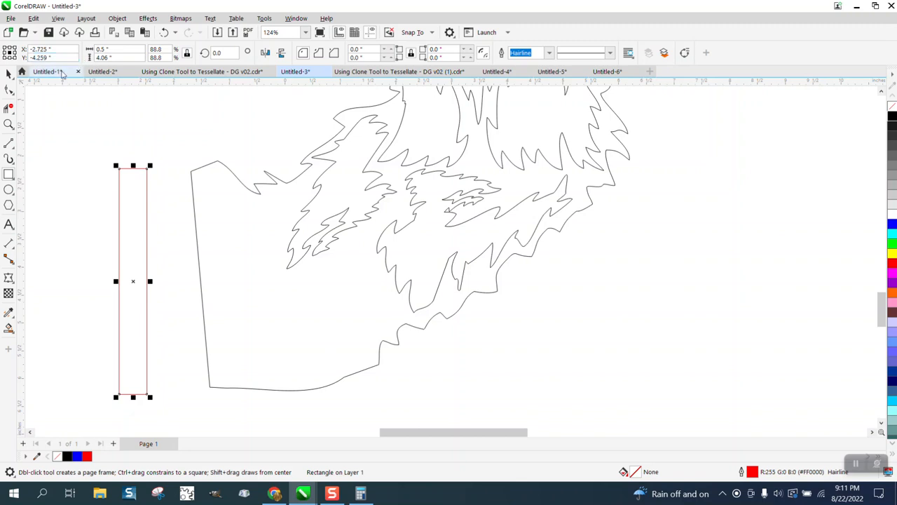
{"action": "left_click_drag", "start_coordinate": [133, 166], "coordinate": [132, 140]}
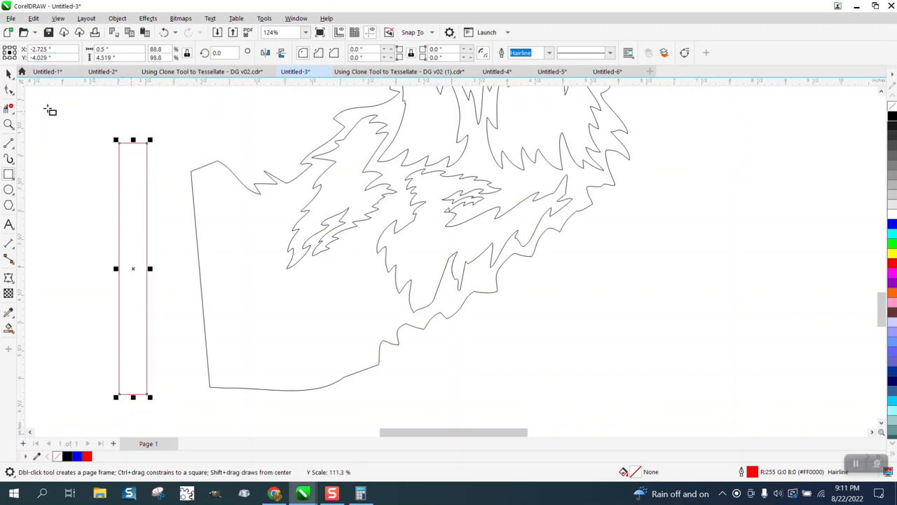
{"action": "left_click", "coordinate": [10, 75]}
{"action": "left_click_drag", "start_coordinate": [134, 271], "coordinate": [238, 282]}
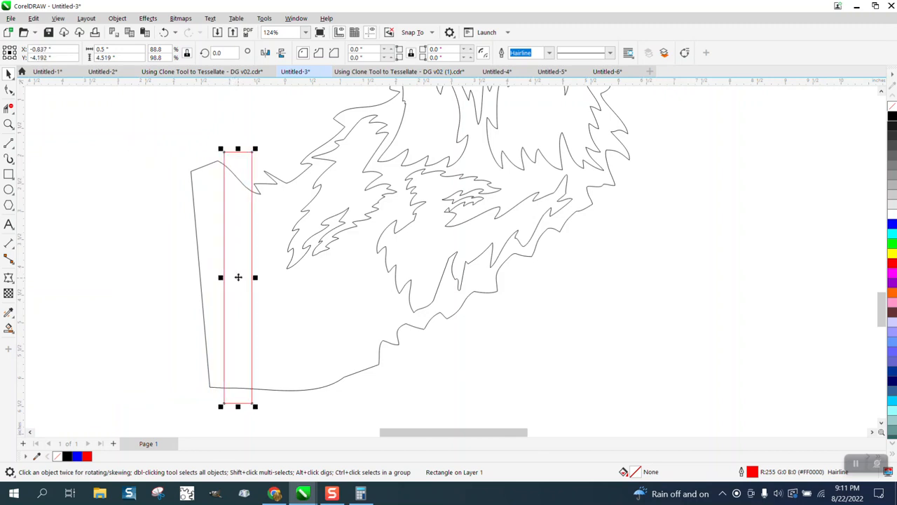
- Use Virtual Segment Delete to remove the shoulder outline outside and inside the rectangle, and the rectangle's right side between the crossings
{"action": "left_click", "coordinate": [8, 107]}
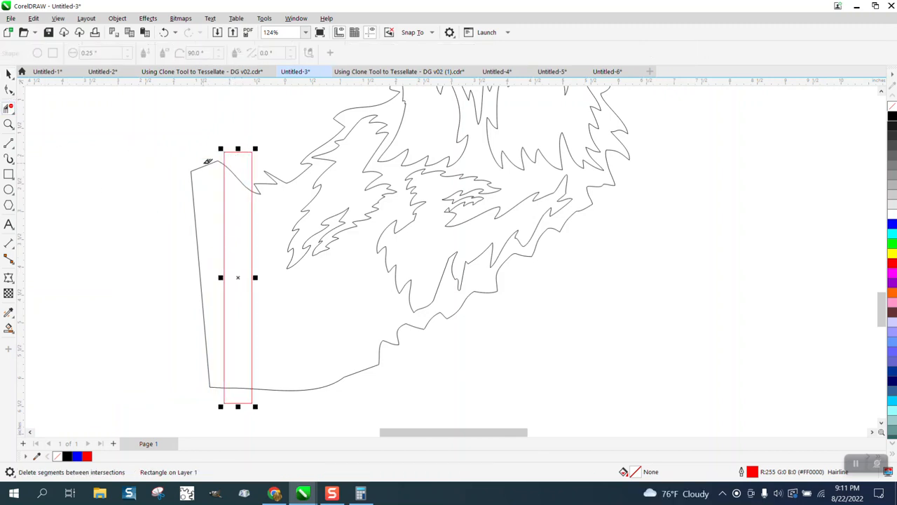
{"action": "left_click", "coordinate": [197, 193]}
{"action": "left_click", "coordinate": [245, 185]}
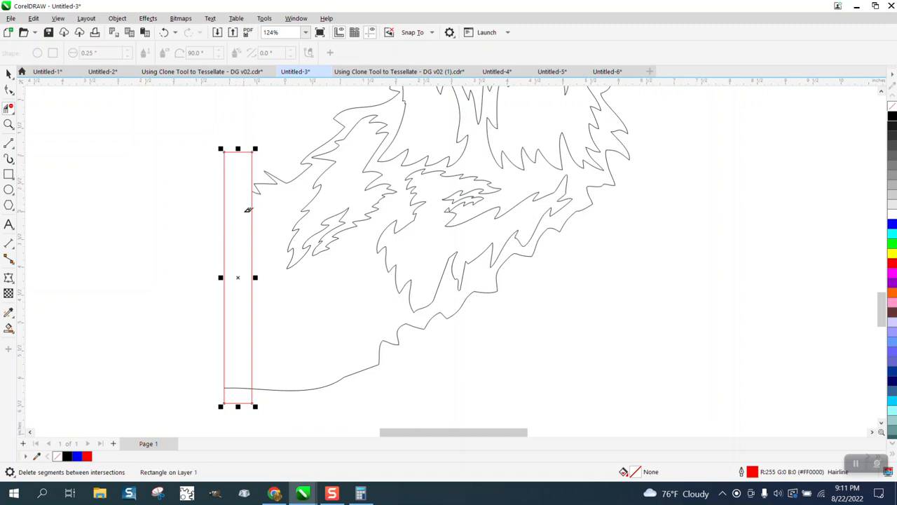
{"action": "left_click", "coordinate": [252, 210]}
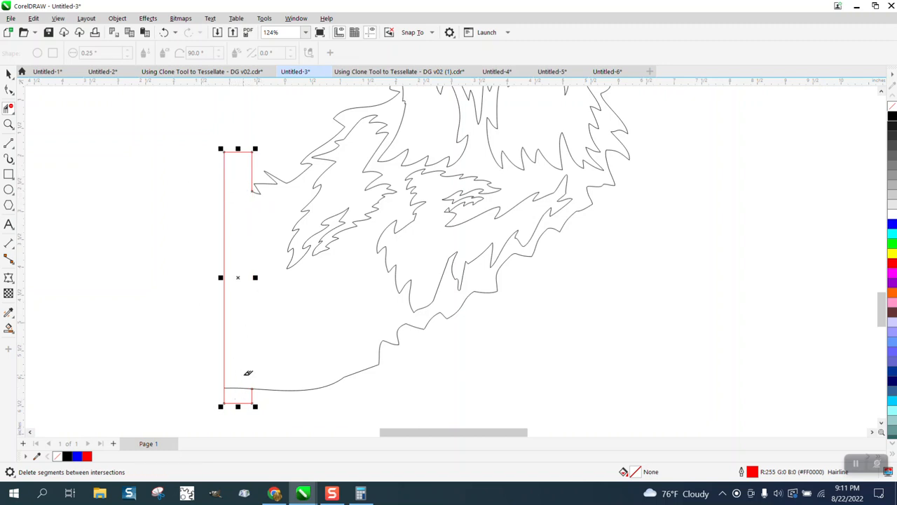
{"action": "left_click", "coordinate": [246, 389]}
{"action": "scroll", "coordinate": [151, 338], "scroll_direction": "down", "scroll_amount": 3}
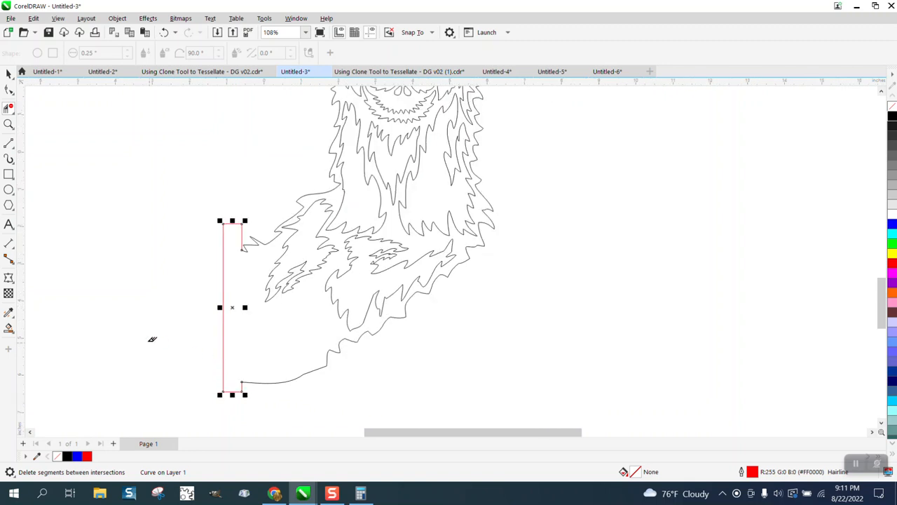
{"action": "scroll", "coordinate": [148, 337], "scroll_direction": "down", "scroll_amount": 1}
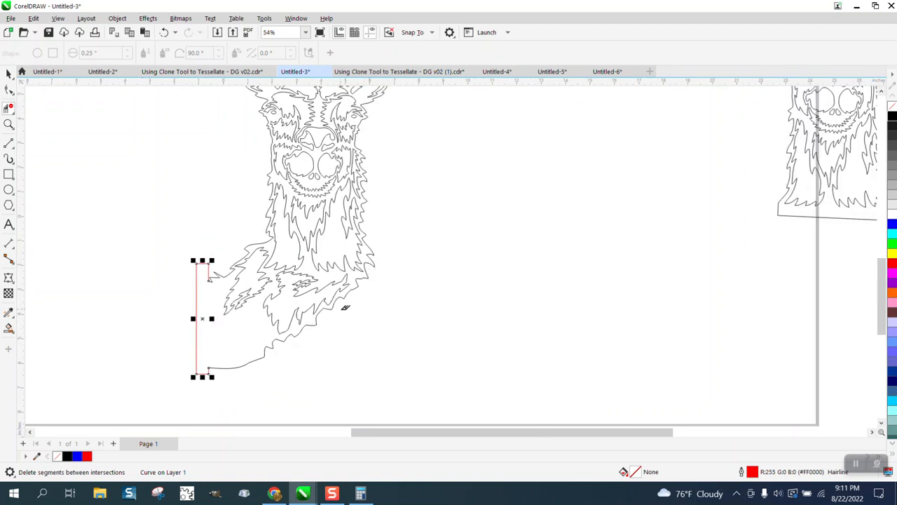
- Pull the outline nodes along the chest's lower right edge downward to form longer, sharper fur spikes
{"action": "left_click", "coordinate": [9, 124]}
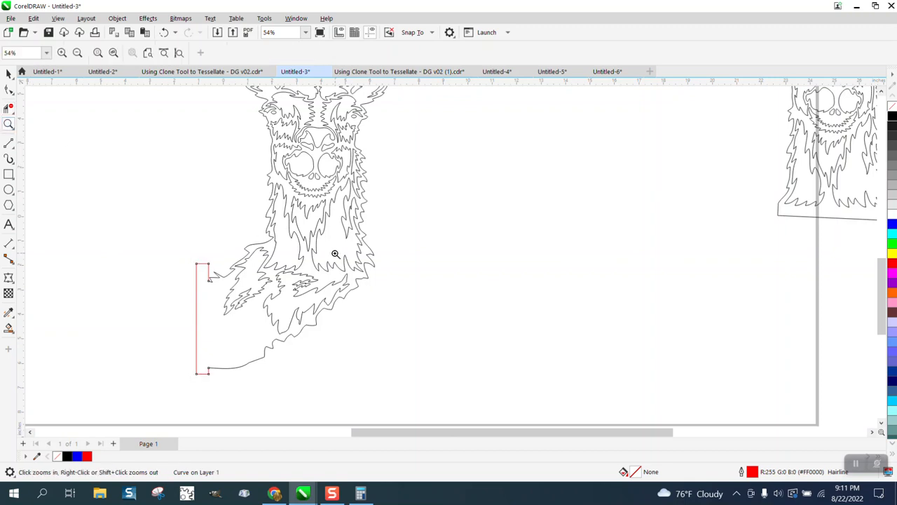
{"action": "left_click_drag", "start_coordinate": [431, 344], "coordinate": [431, 343]}
{"action": "left_click", "coordinate": [9, 90]}
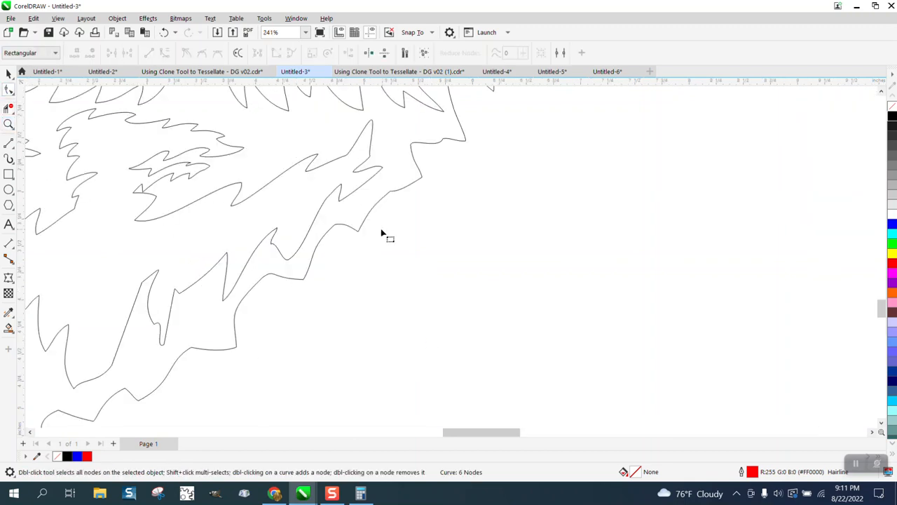
{"action": "left_click", "coordinate": [360, 234]}
{"action": "left_click_drag", "start_coordinate": [361, 234], "coordinate": [371, 273]}
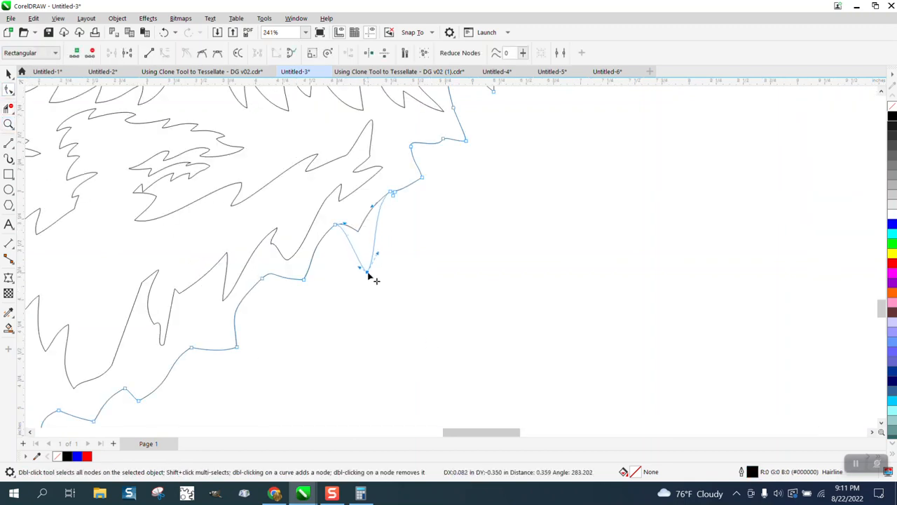
{"action": "left_click_drag", "start_coordinate": [392, 193], "coordinate": [406, 226]}
{"action": "left_click_drag", "start_coordinate": [303, 279], "coordinate": [309, 311]}
{"action": "left_click_drag", "start_coordinate": [238, 346], "coordinate": [236, 367]}
{"action": "left_click", "coordinate": [140, 402]}
{"action": "scroll", "coordinate": [291, 335], "scroll_direction": "down", "scroll_amount": 4}
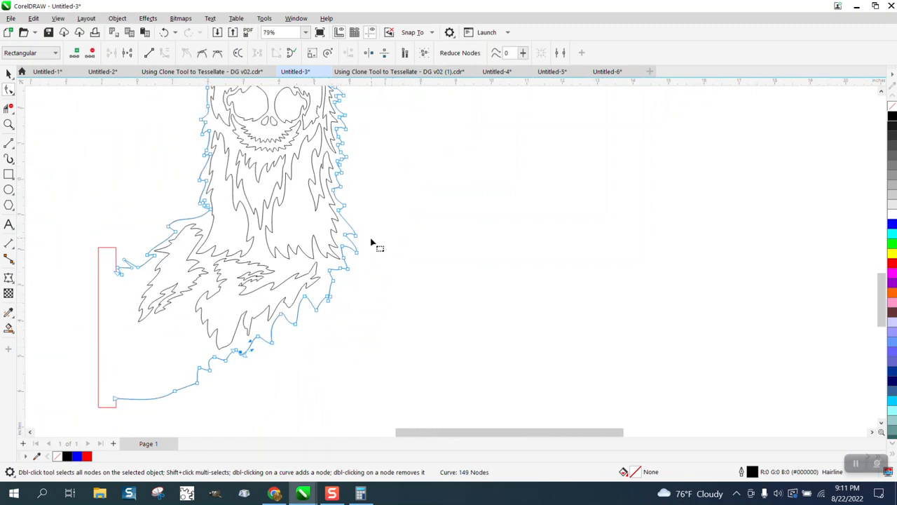
- Delete the surplus nodes on the outline spikes beside the neck's lower right and reshape the remaining spike
{"action": "left_click_drag", "start_coordinate": [372, 229], "coordinate": [353, 258]}
{"action": "key", "text": "Delete"}
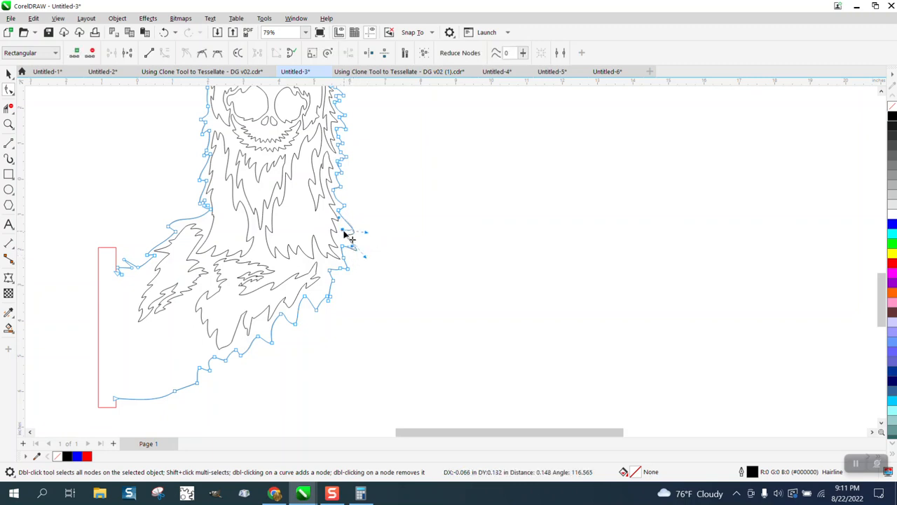
{"action": "scroll", "coordinate": [368, 262], "scroll_direction": "down", "scroll_amount": 1}
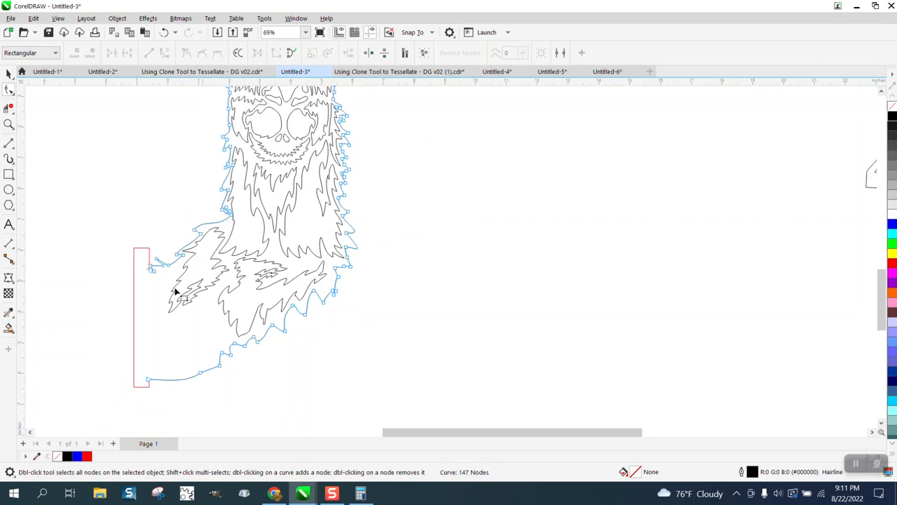
- Smart Fill the llama's enclosed body region with black and move the resulting filled shape to the right of the original outlines
{"action": "left_click", "coordinate": [9, 329]}
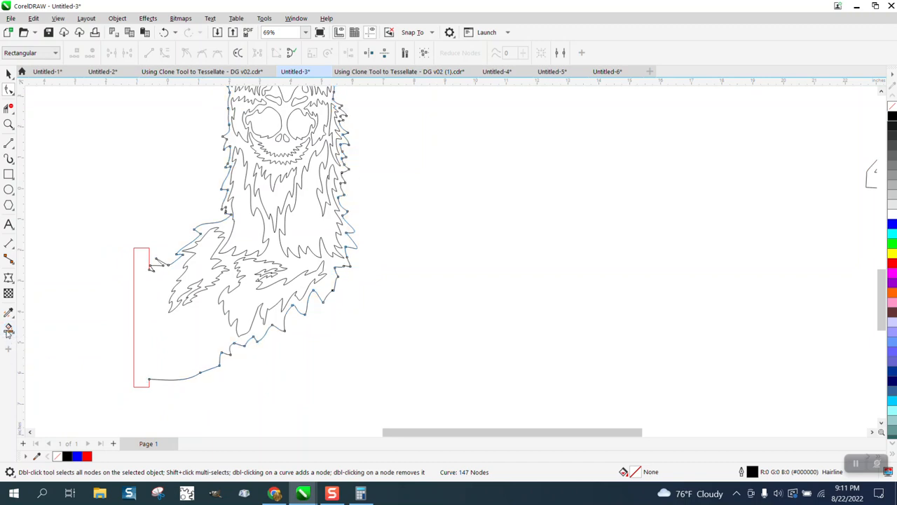
{"action": "left_click", "coordinate": [152, 335]}
{"action": "scroll", "coordinate": [153, 335], "scroll_direction": "down", "scroll_amount": 2}
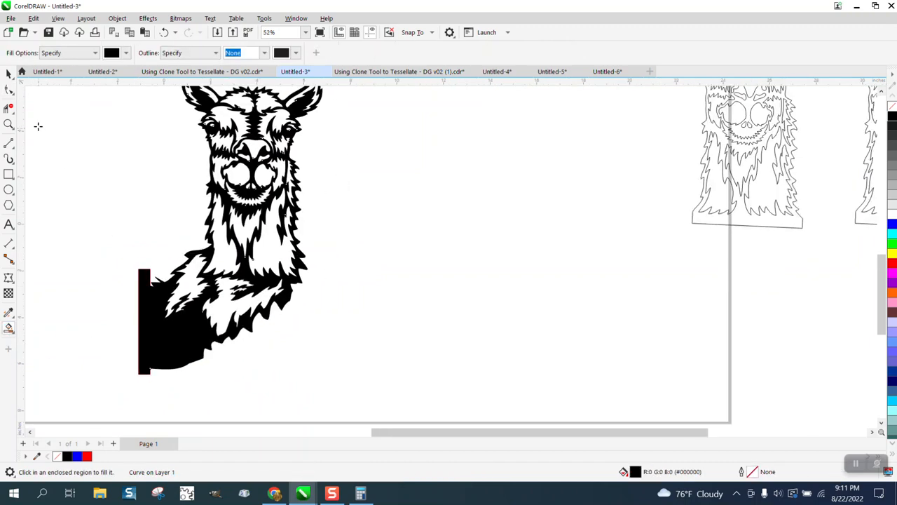
{"action": "left_click", "coordinate": [9, 73]}
{"action": "left_click", "coordinate": [262, 197]}
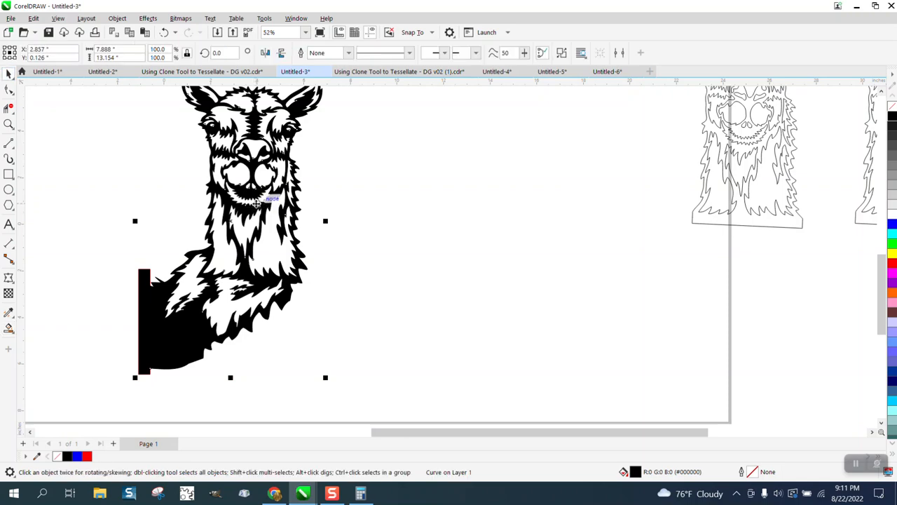
{"action": "left_click_drag", "start_coordinate": [262, 197], "coordinate": [484, 226]}
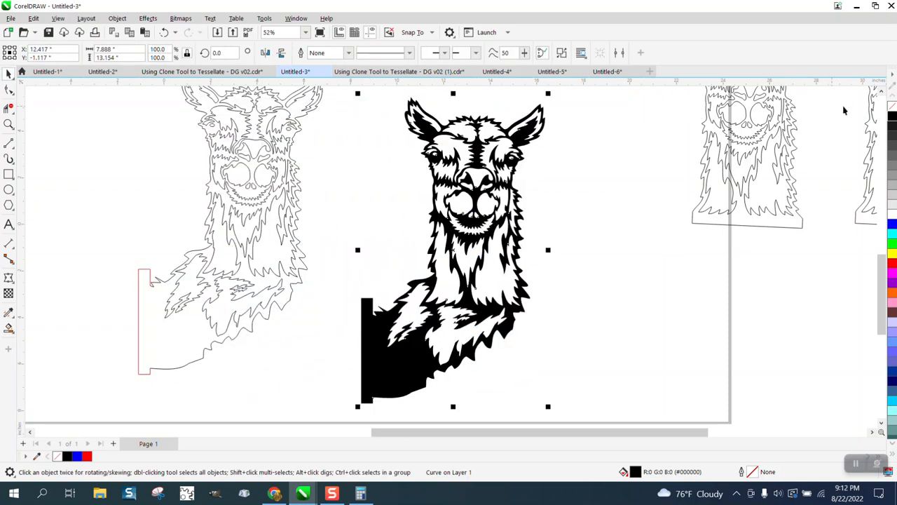
- Remove the fill from the new llama shape and give it a red outline
{"action": "left_click", "coordinate": [892, 108]}
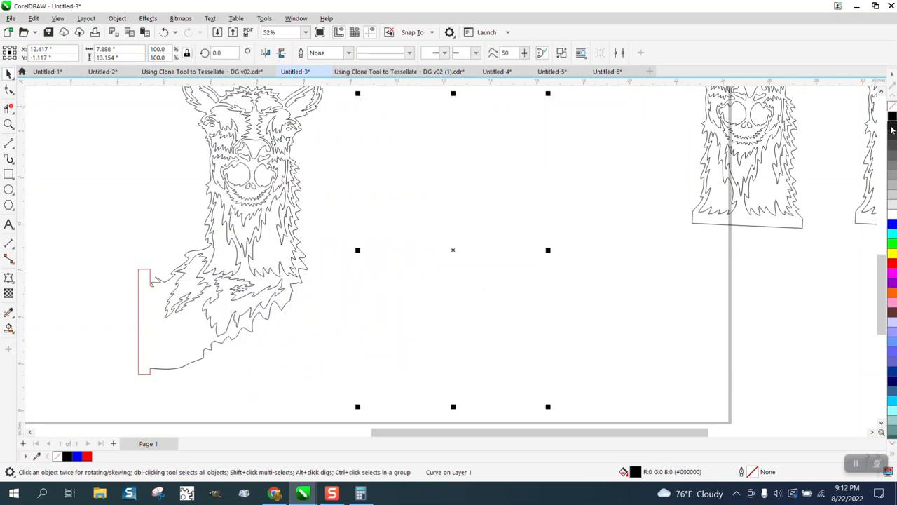
{"action": "right_click", "coordinate": [893, 265]}
{"action": "scroll", "coordinate": [290, 233], "scroll_direction": "down", "scroll_amount": 3}
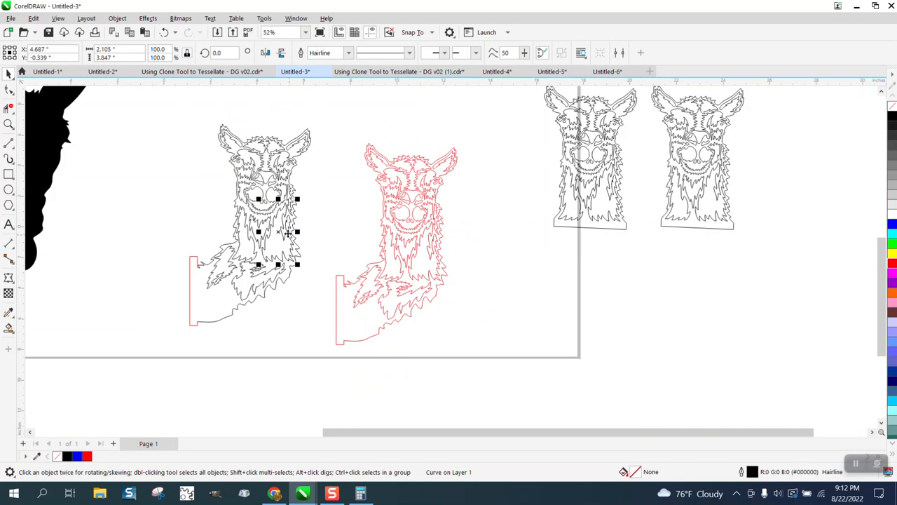
- Delete the original llama outlines with their base rectangle, the two spare llama copies and the large black silhouette
{"action": "left_click_drag", "start_coordinate": [182, 128], "coordinate": [312, 335]}
{"action": "key", "text": "Delete"}
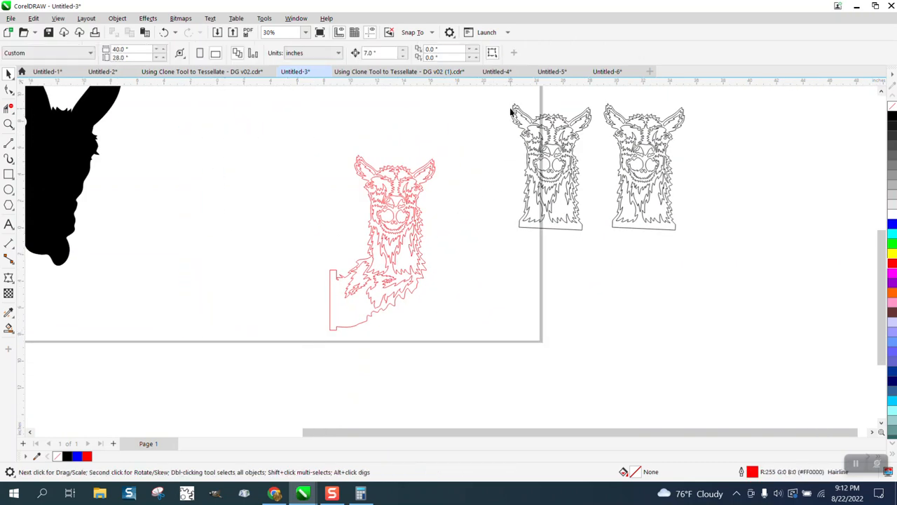
{"action": "left_click_drag", "start_coordinate": [742, 267], "coordinate": [743, 267]}
{"action": "key", "text": "Delete"}
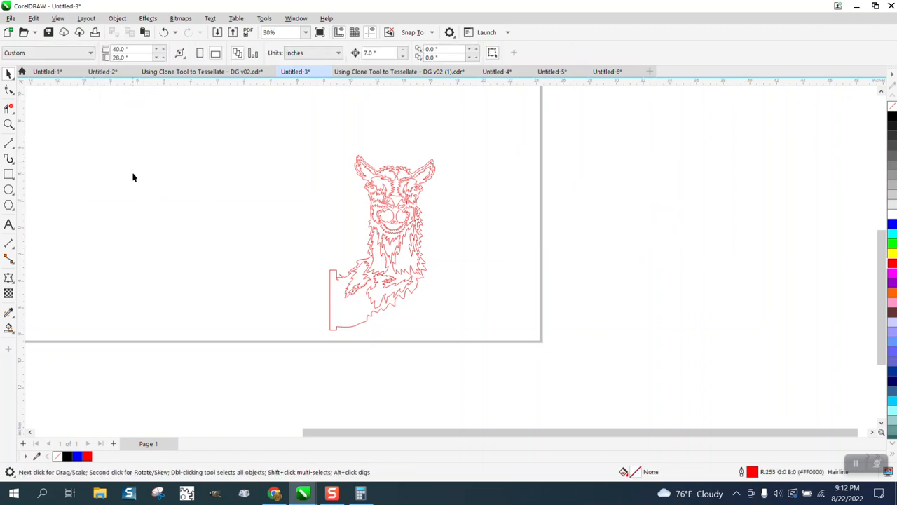
{"action": "key", "text": "F4"}
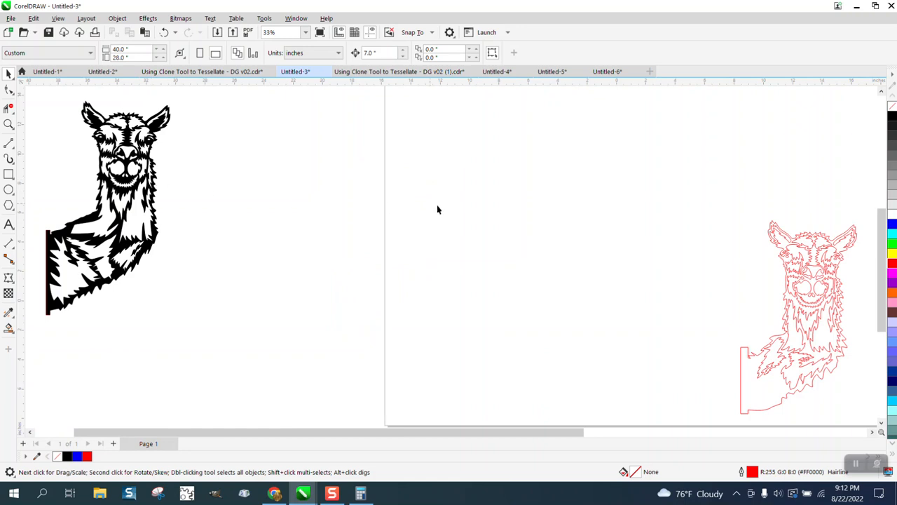
{"action": "scroll", "coordinate": [459, 209], "scroll_direction": "down", "scroll_amount": 3}
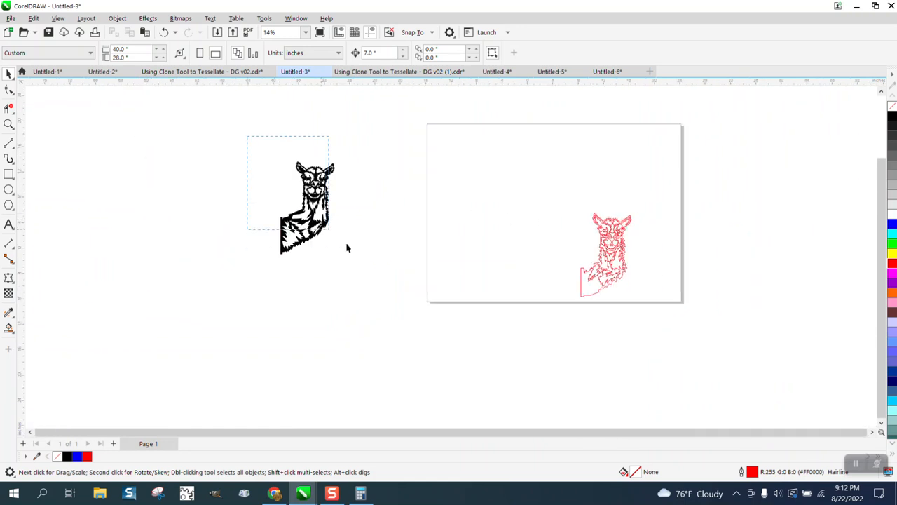
- Move the black llama artwork onto the page and place the red llama outline beside it
{"action": "left_click_drag", "start_coordinate": [346, 248], "coordinate": [385, 282]}
{"action": "left_click_drag", "start_coordinate": [303, 223], "coordinate": [475, 209]}
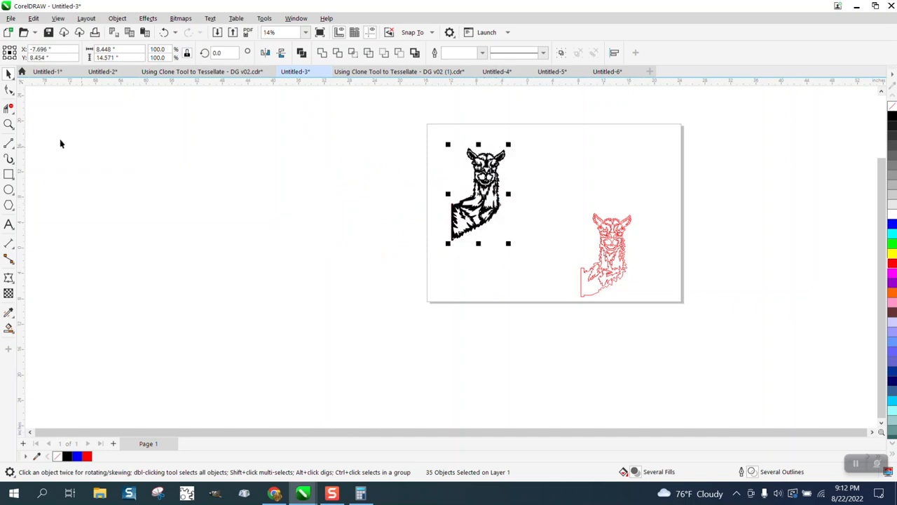
{"action": "left_click", "coordinate": [13, 134]}
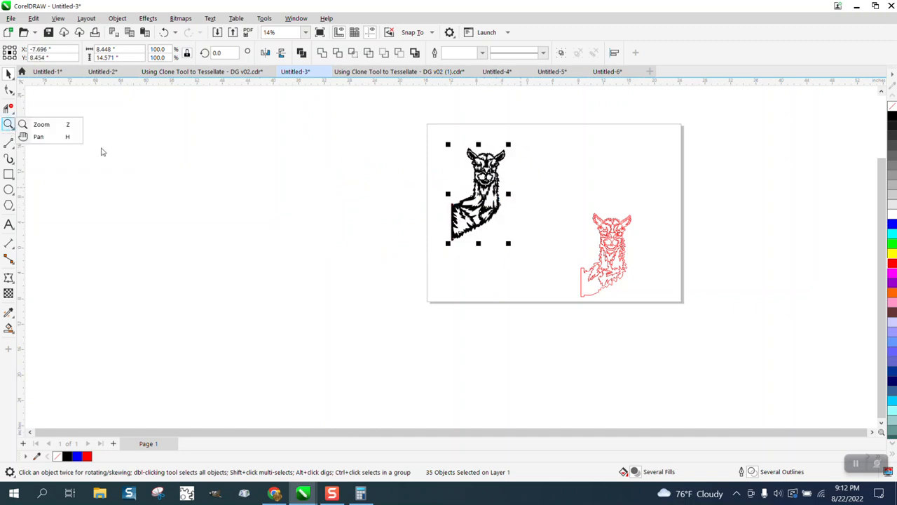
{"action": "left_click", "coordinate": [44, 124]}
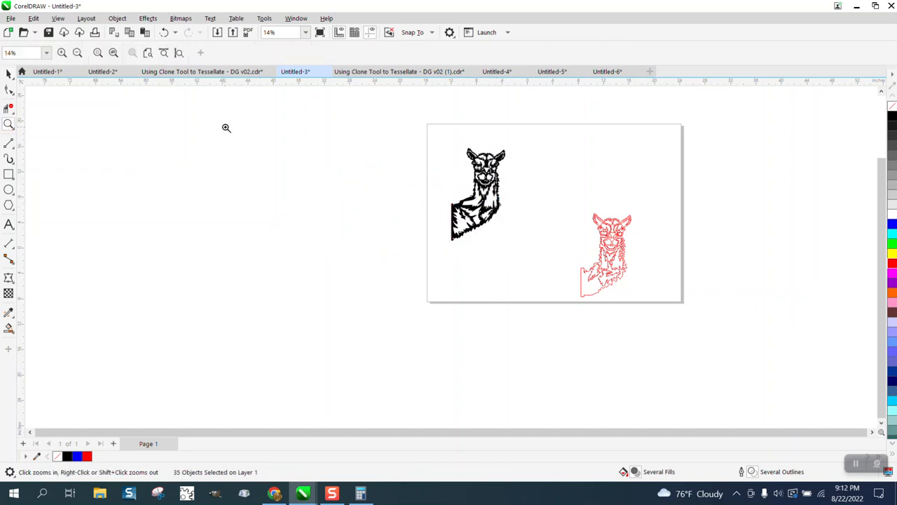
{"action": "left_click", "coordinate": [8, 74]}
{"action": "left_click", "coordinate": [98, 146]}
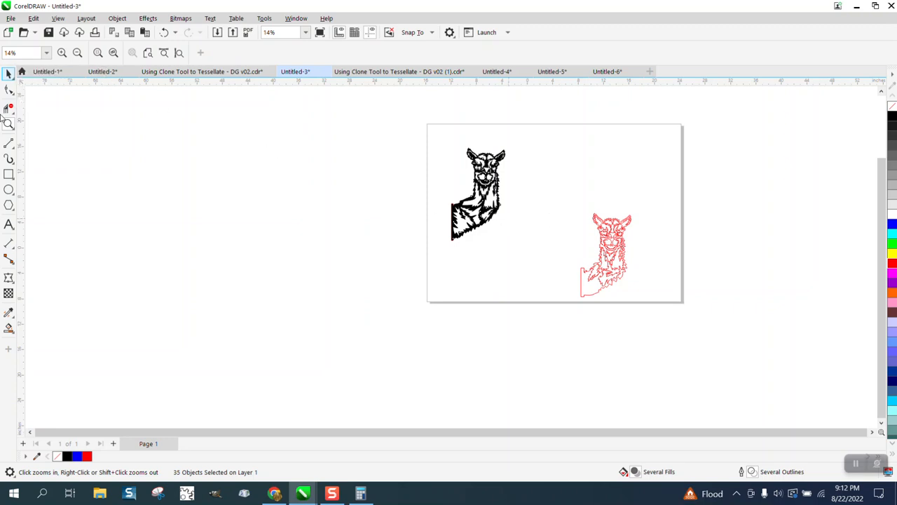
{"action": "left_click", "coordinate": [12, 111]}
{"action": "mouse_move", "coordinate": [7, 77]}
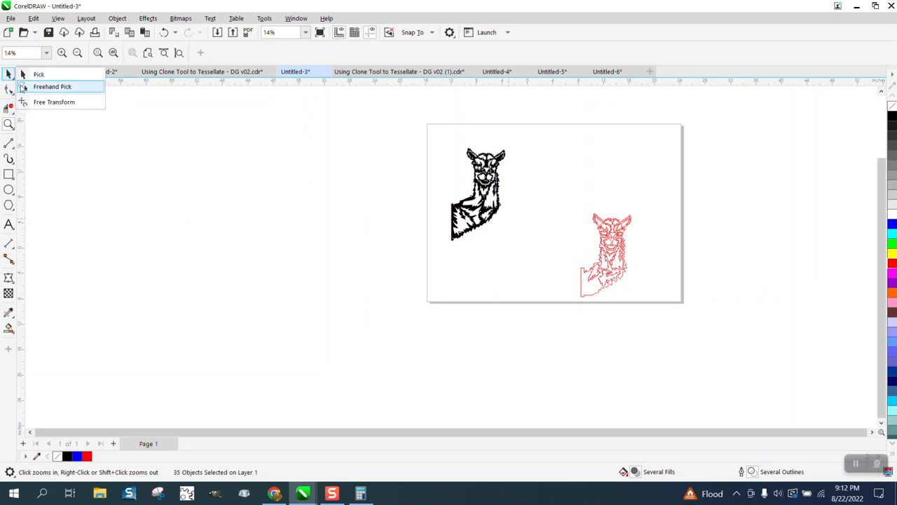
{"action": "left_click", "coordinate": [36, 75]}
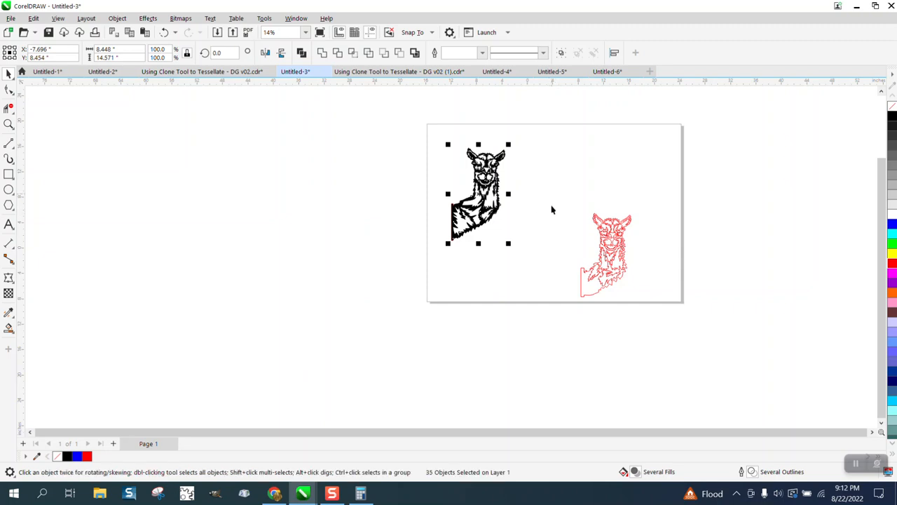
{"action": "left_click_drag", "start_coordinate": [551, 206], "coordinate": [670, 325]}
{"action": "left_click_drag", "start_coordinate": [605, 258], "coordinate": [527, 189]}
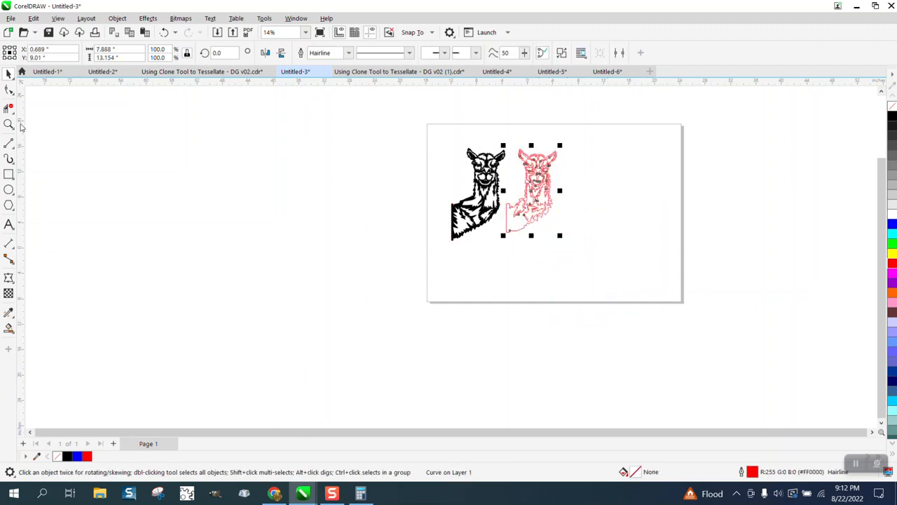
- Smart Fill the enclosed fur patch on the red llama's shoulder and move the filled copy down into the empty body area
{"action": "left_click", "coordinate": [9, 125]}
{"action": "left_click_drag", "start_coordinate": [486, 169], "coordinate": [568, 239]}
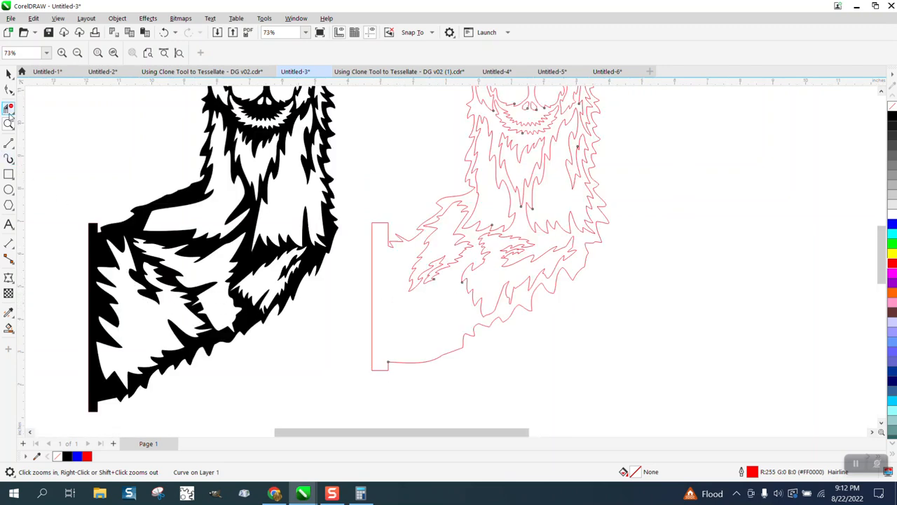
{"action": "left_click", "coordinate": [9, 328]}
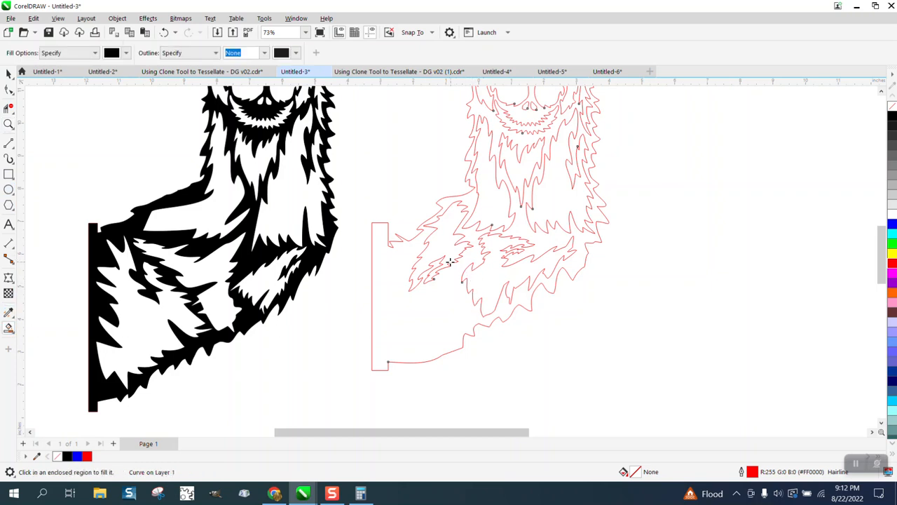
{"action": "left_click", "coordinate": [449, 258]}
{"action": "left_click", "coordinate": [9, 73]}
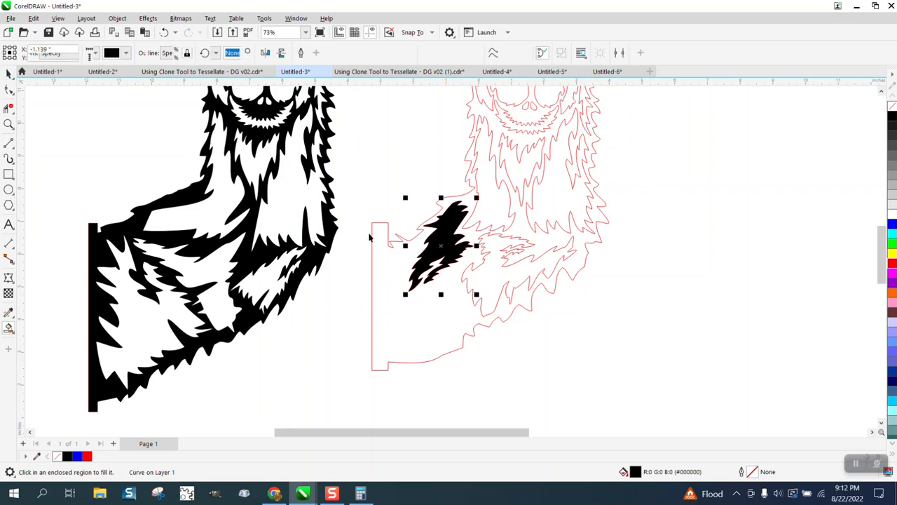
{"action": "left_click_drag", "start_coordinate": [445, 263], "coordinate": [442, 324]}
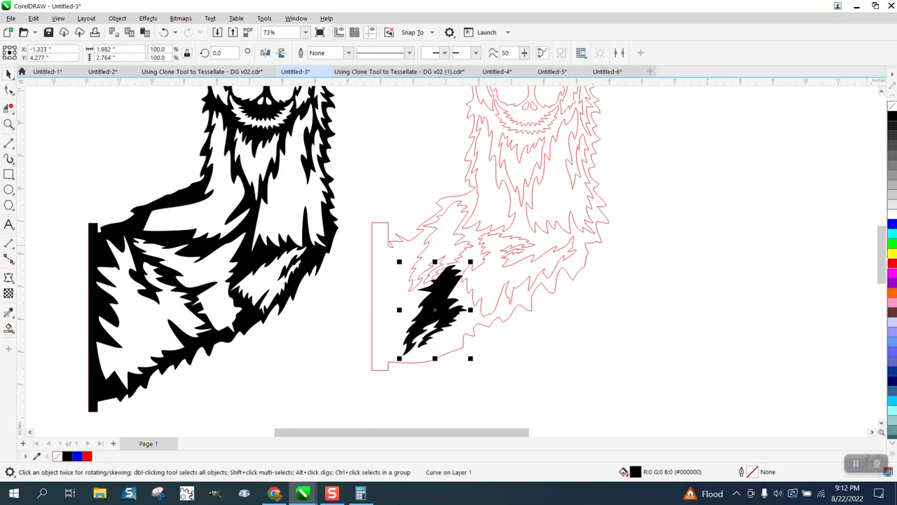
- Remove the fill from the copied fur patch and give it a red outline
{"action": "left_click", "coordinate": [894, 106]}
{"action": "right_click", "coordinate": [894, 116]}
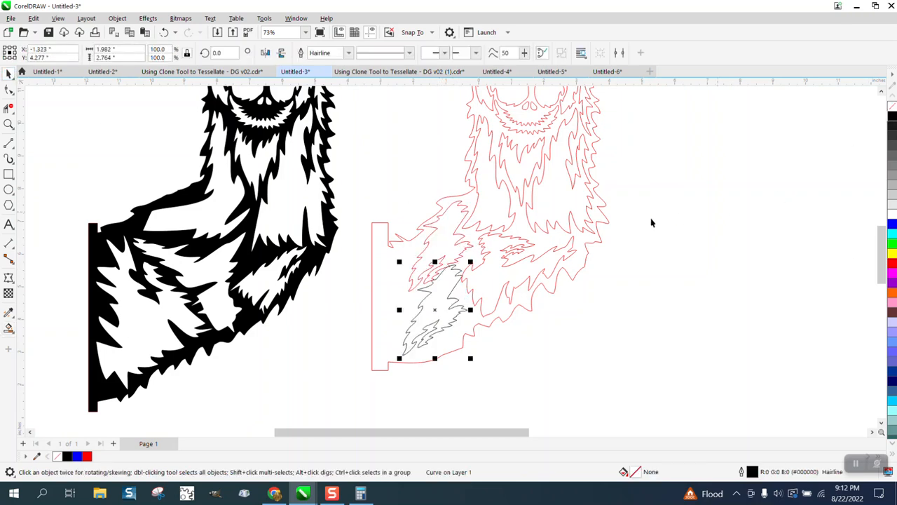
{"action": "right_click", "coordinate": [894, 265]}
- Rotate the copied fur patch to about 148 degrees and fit it into the empty lower body area beside the base
{"action": "left_click", "coordinate": [449, 307]}
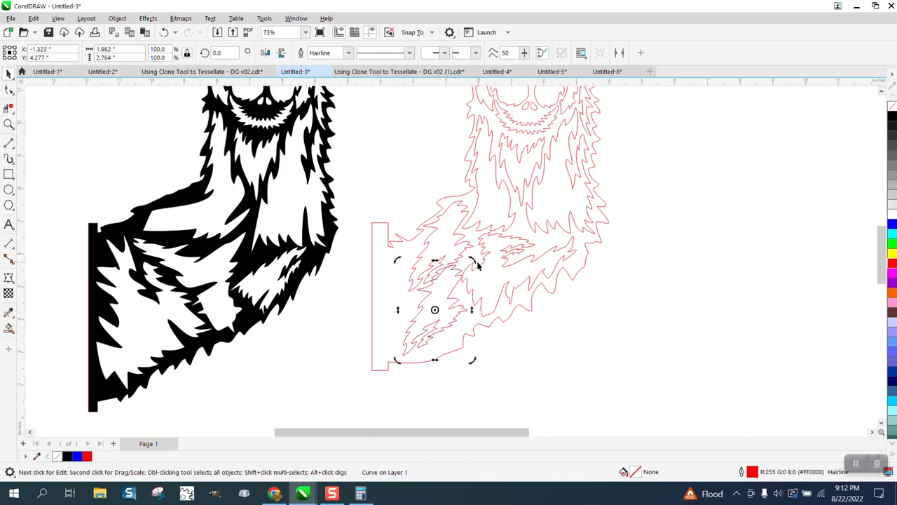
{"action": "left_click_drag", "start_coordinate": [477, 265], "coordinate": [370, 283]}
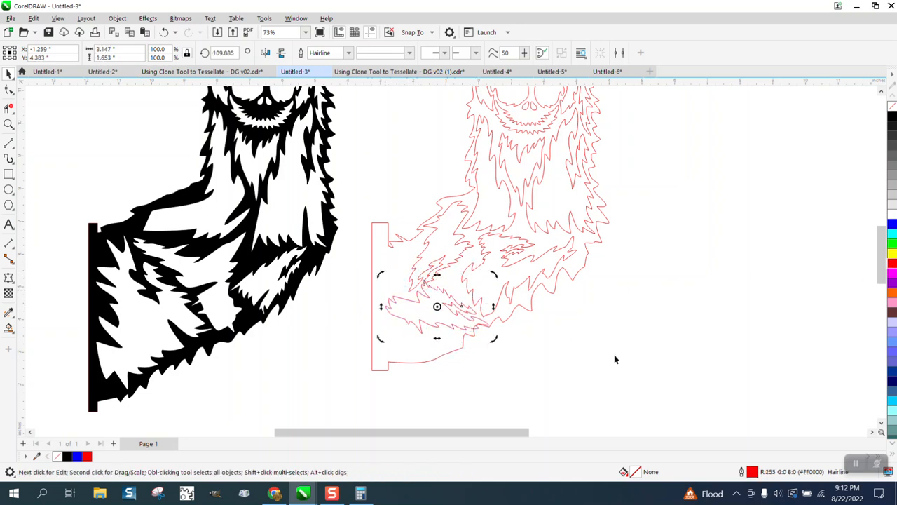
{"action": "left_click", "coordinate": [615, 359]}
{"action": "left_click", "coordinate": [453, 324]}
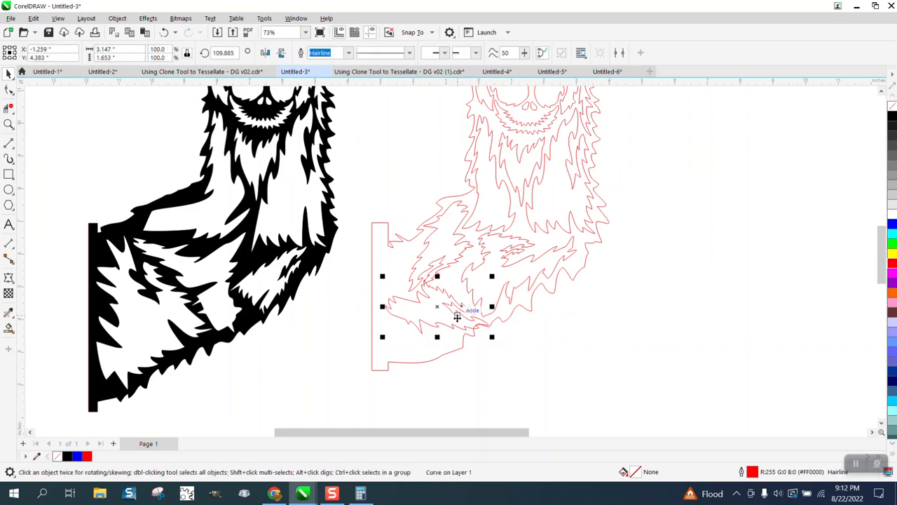
{"action": "left_click", "coordinate": [438, 315]}
{"action": "left_click_drag", "start_coordinate": [493, 339], "coordinate": [498, 295]}
{"action": "left_click", "coordinate": [529, 346]}
{"action": "mouse_move", "coordinate": [453, 316]}
{"action": "left_mouse_down"}
{"action": "mouse_move", "coordinate": [449, 307]}
{"action": "mouse_move", "coordinate": [436, 320]}
{"action": "left_mouse_up"}
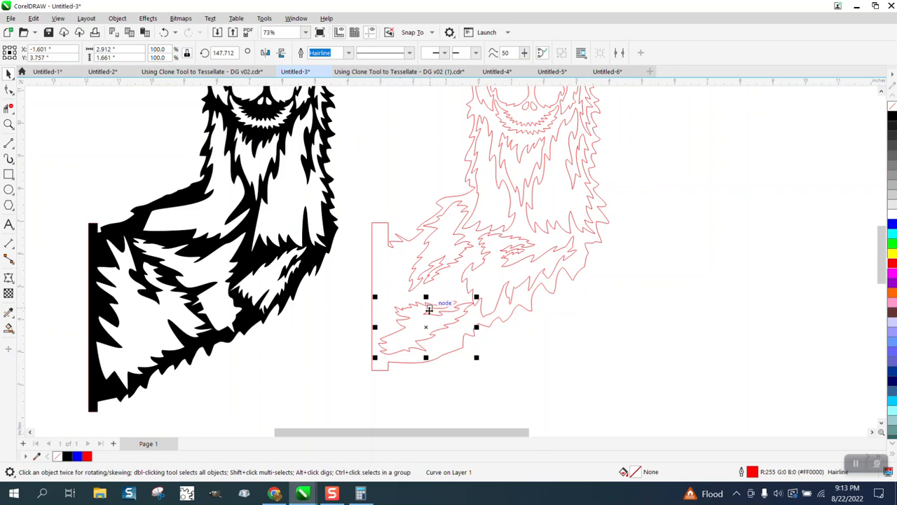
{"action": "left_click_drag", "start_coordinate": [429, 310], "coordinate": [431, 319]}
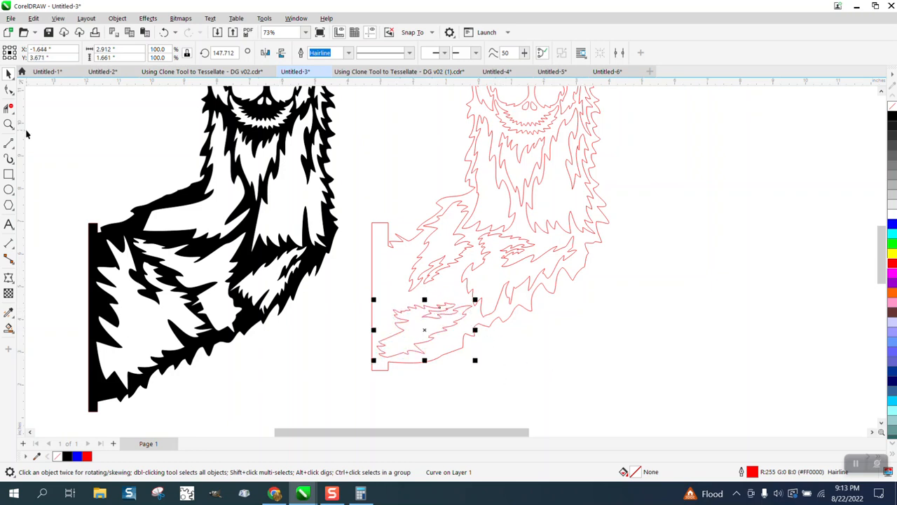
- Show the red llama outline's nodes and examine them around the head and face
{"action": "left_click", "coordinate": [9, 90]}
{"action": "scroll", "coordinate": [525, 285], "scroll_direction": "down", "scroll_amount": 2}
{"action": "left_click", "coordinate": [536, 279]}
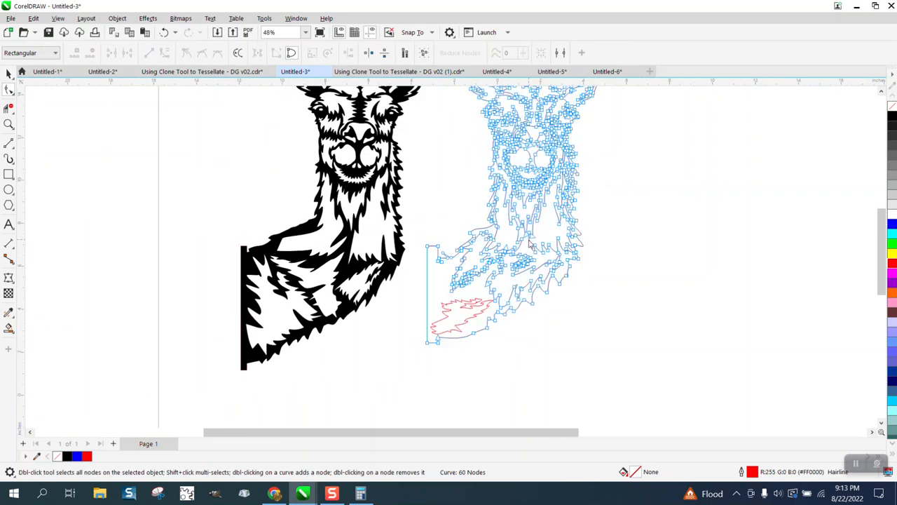
{"action": "scroll", "coordinate": [580, 303], "scroll_direction": "down", "scroll_amount": 1}
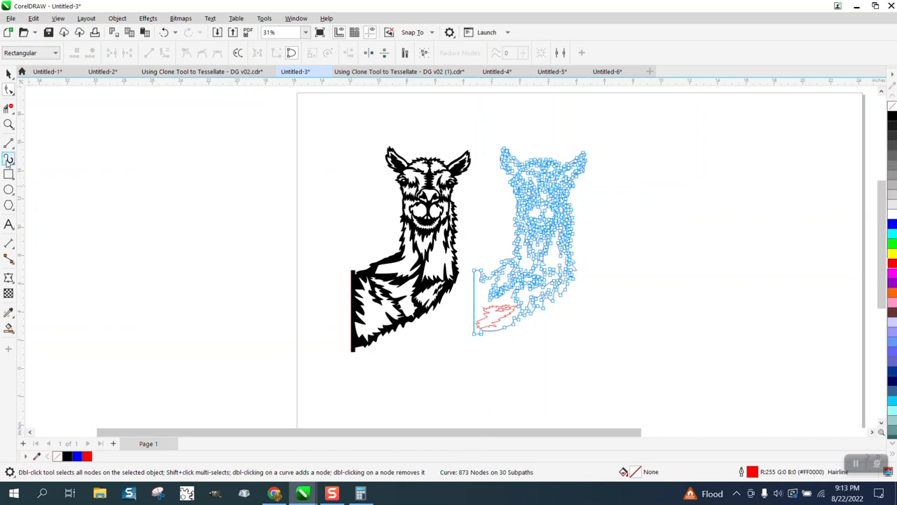
{"action": "left_click", "coordinate": [9, 124]}
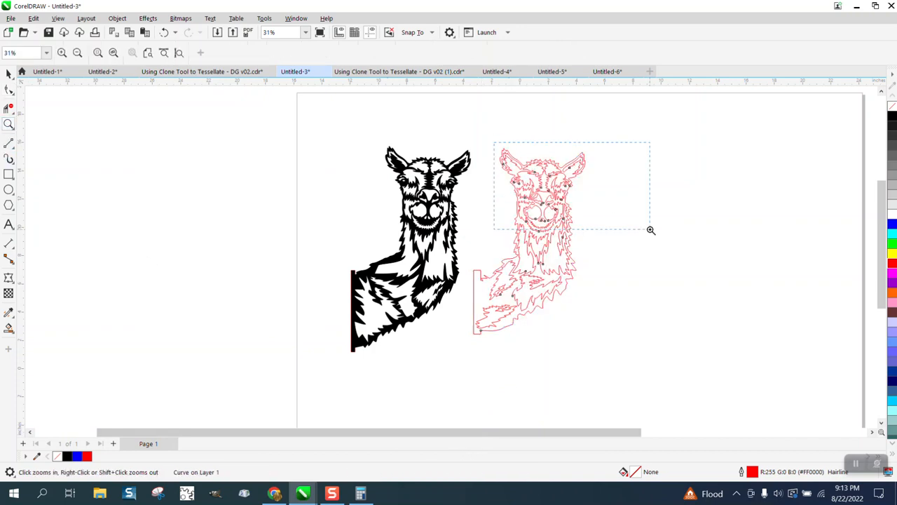
{"action": "left_click_drag", "start_coordinate": [494, 142], "coordinate": [651, 229]}
{"action": "left_click", "coordinate": [10, 89]}
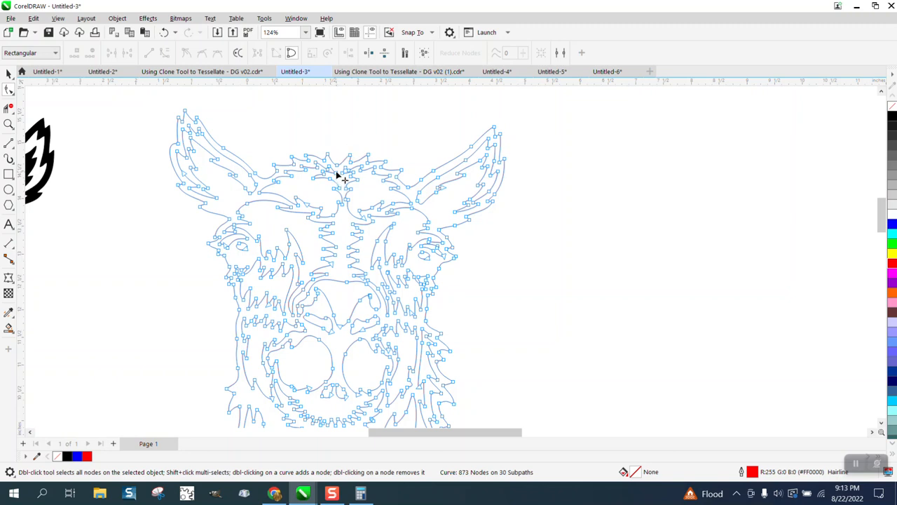
{"action": "scroll", "coordinate": [338, 173], "scroll_direction": "down", "scroll_amount": 1}
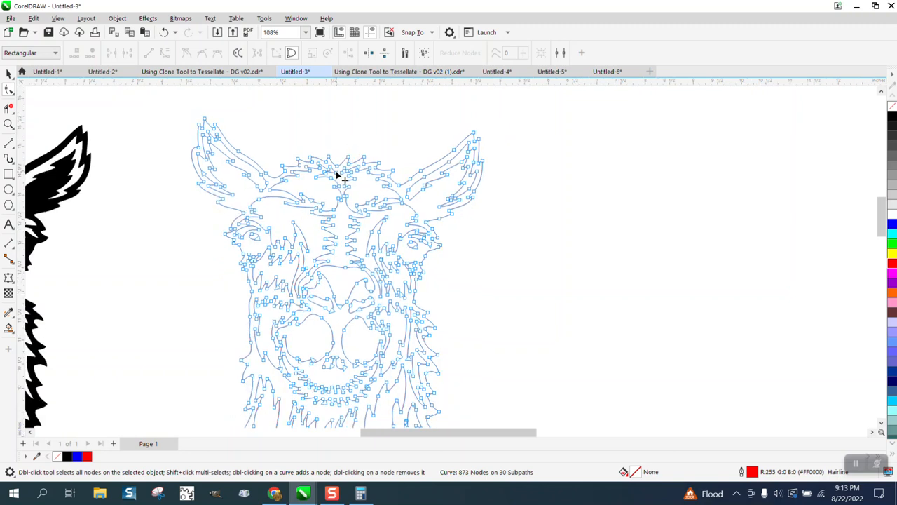
- Delete the surplus nodes along the facing inner edges of the two large muzzle ovals
{"action": "left_click", "coordinate": [8, 124]}
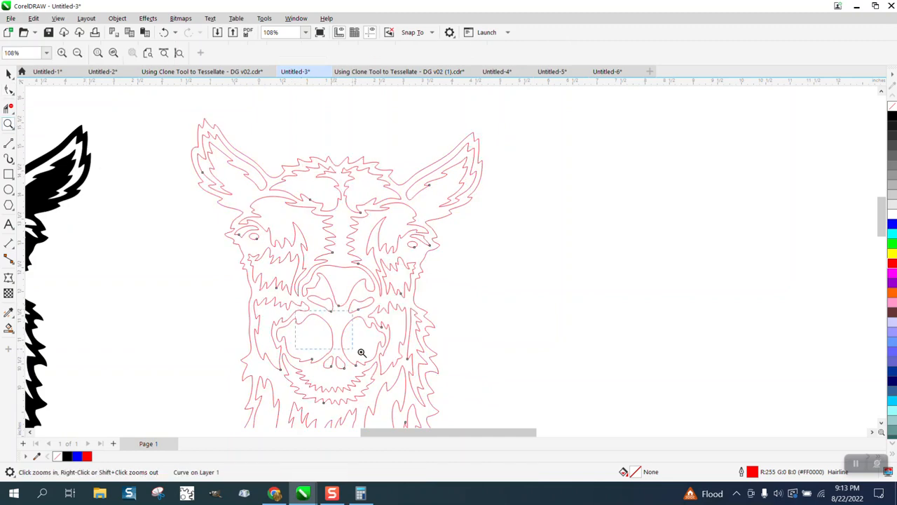
{"action": "left_click_drag", "start_coordinate": [361, 352], "coordinate": [489, 398]}
{"action": "left_click", "coordinate": [8, 89]}
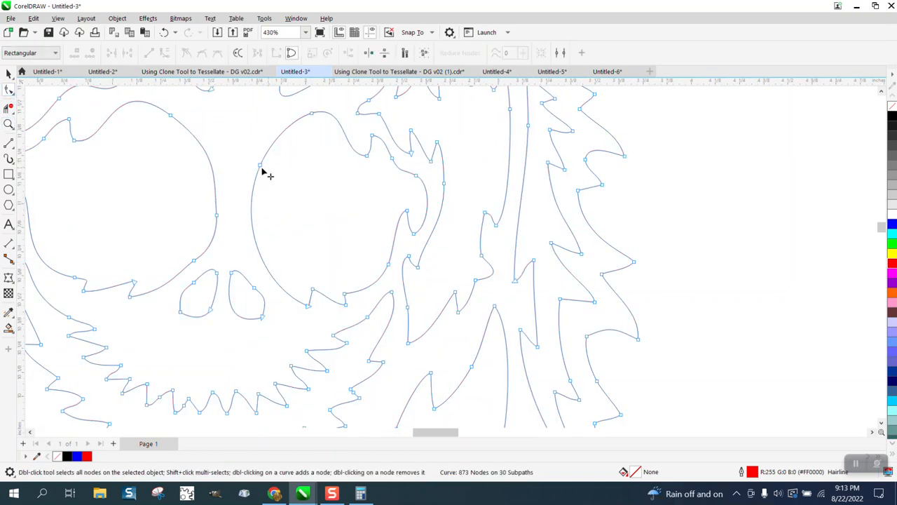
{"action": "left_click_drag", "start_coordinate": [248, 160], "coordinate": [298, 188]}
{"action": "key", "text": "Delete"}
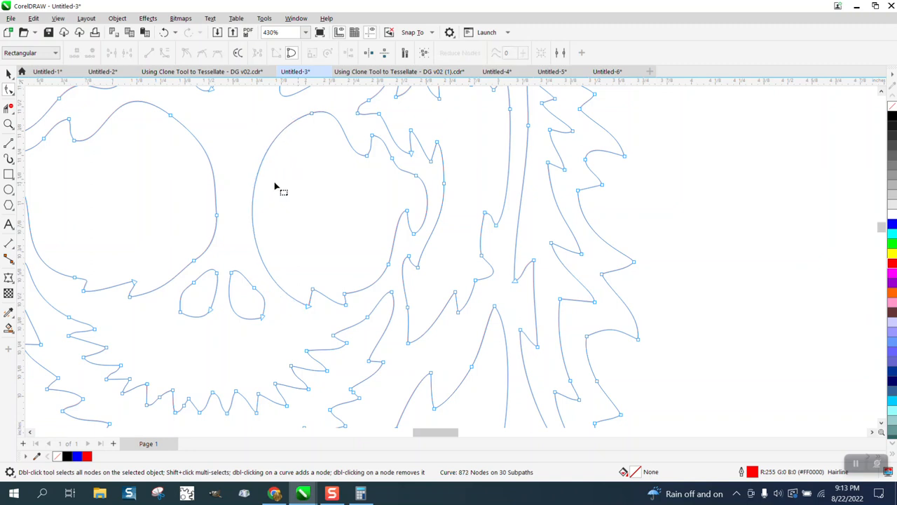
{"action": "left_click_drag", "start_coordinate": [232, 193], "coordinate": [189, 265]}
{"action": "key", "text": "Delete"}
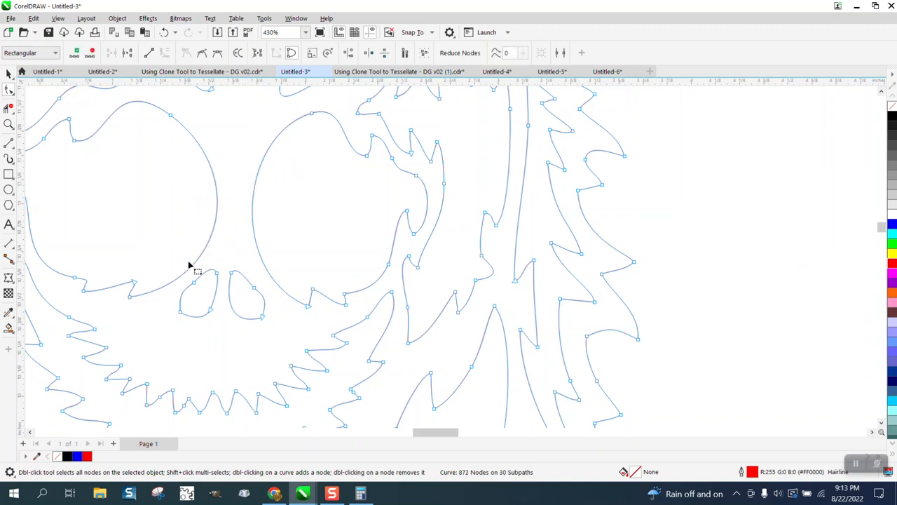
{"action": "left_click_drag", "start_coordinate": [189, 111], "coordinate": [167, 136]}
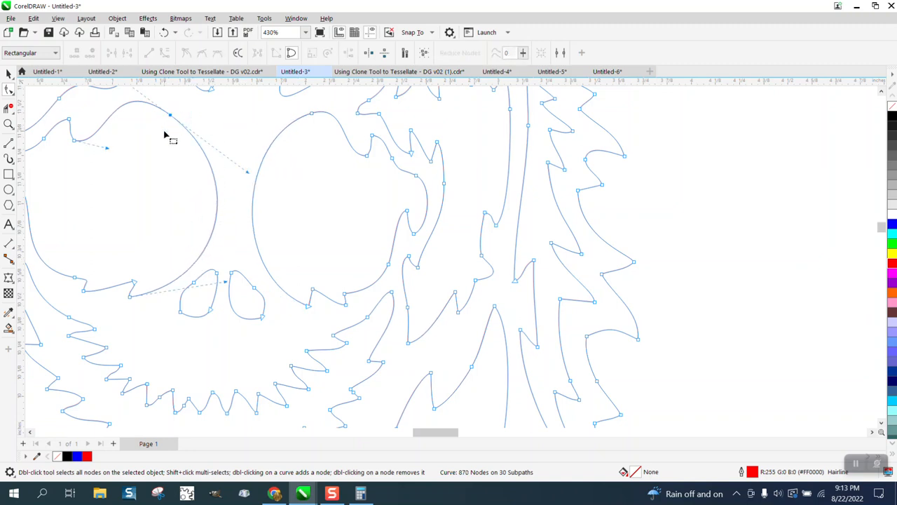
{"action": "key", "text": "Delete"}
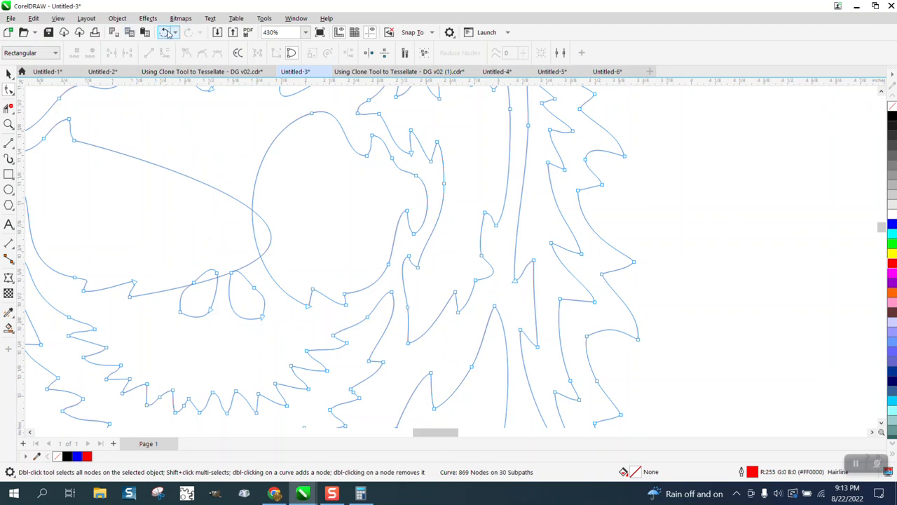
{"action": "left_click", "coordinate": [167, 33]}
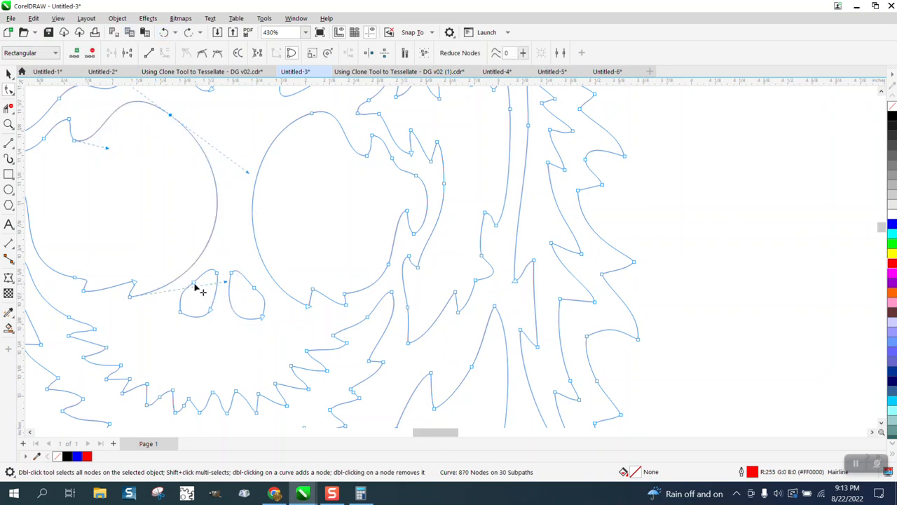
- Delete the surplus node on the outer edge of the left small teardrop shape below the muzzle ovals
{"action": "key", "text": "Delete"}
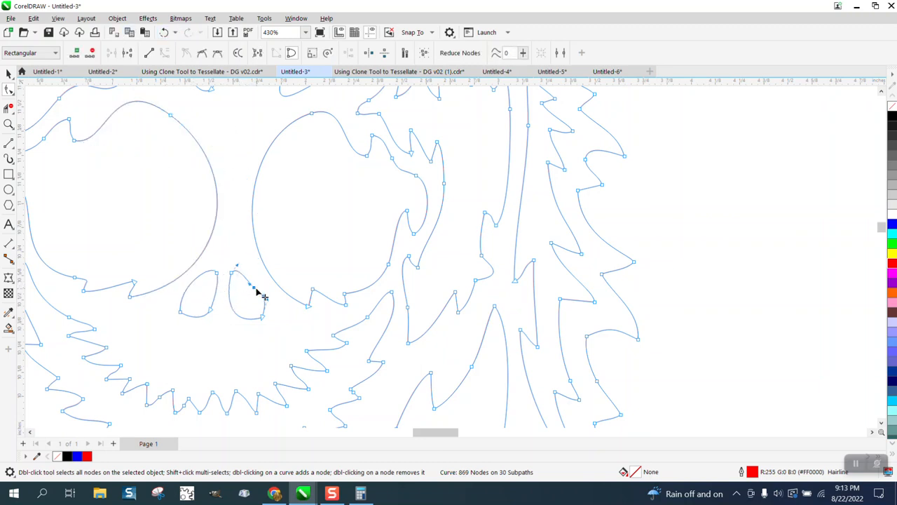
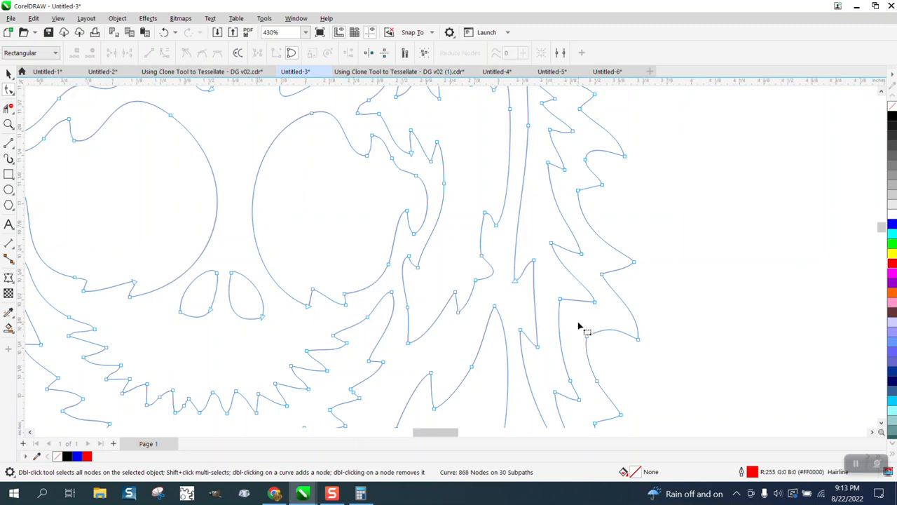
- Delete the two surplus nodes on the upper jagged mouth line below the teardrop nostril shapes
{"action": "double_click", "coordinate": [185, 405]}
{"action": "double_click", "coordinate": [161, 397]}
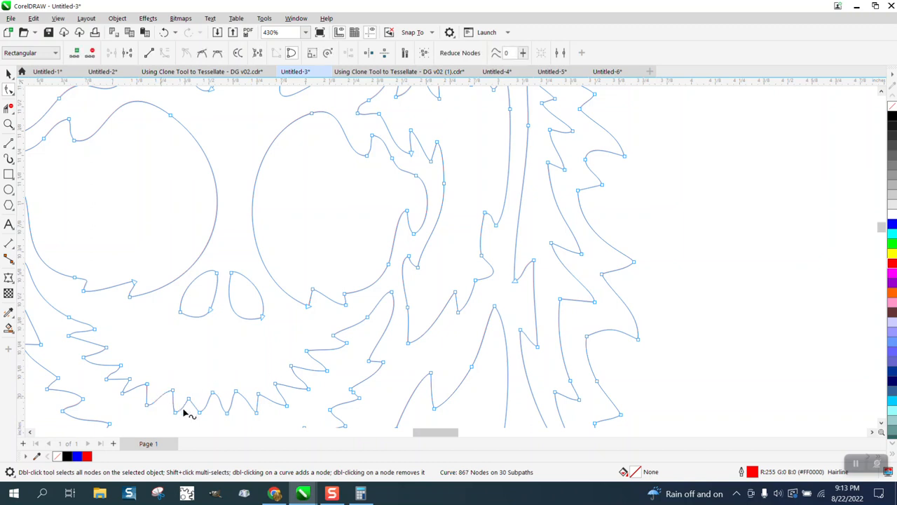
- Try deleting the mid-curve node on the cheek line left of the muzzle, and undo the deletion
{"action": "scroll", "coordinate": [334, 382], "scroll_direction": "down", "scroll_amount": 1}
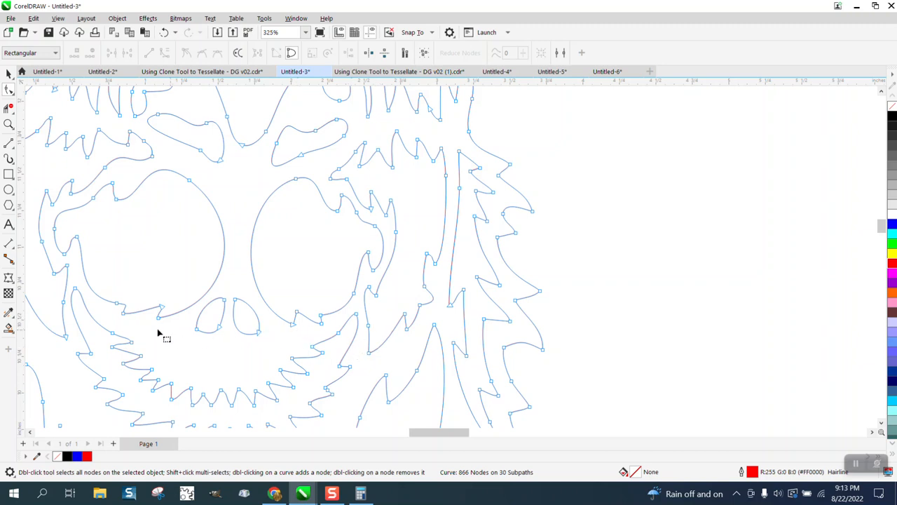
{"action": "double_click", "coordinate": [65, 307]}
{"action": "left_click", "coordinate": [164, 32]}
- Delete the tiny stray loop's nodes at the tip of the small fur spike on the right side of the neck
{"action": "scroll", "coordinate": [214, 191], "scroll_direction": "down", "scroll_amount": 2}
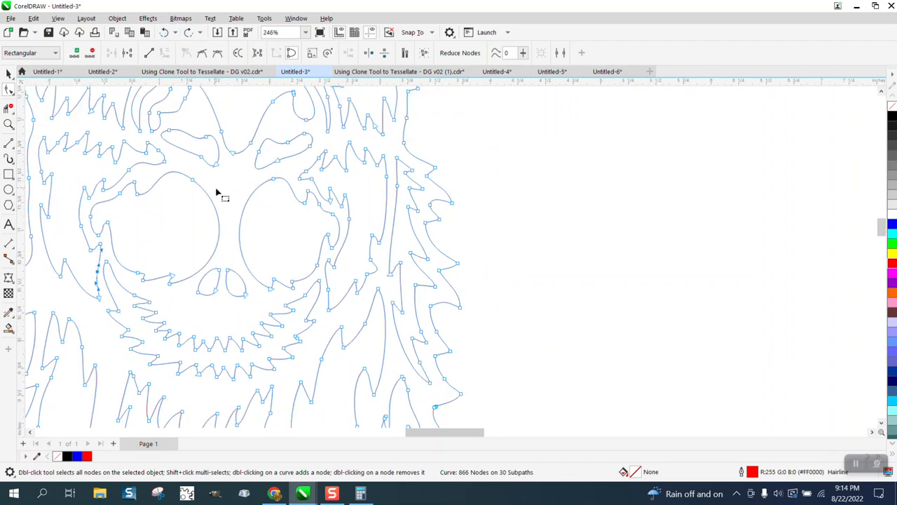
{"action": "scroll", "coordinate": [234, 311], "scroll_direction": "down", "scroll_amount": 1}
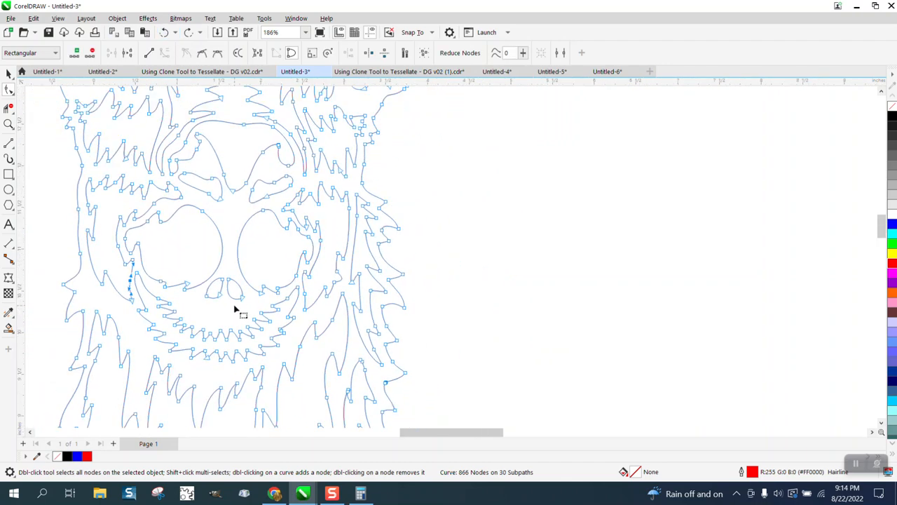
{"action": "scroll", "coordinate": [236, 310], "scroll_direction": "down", "scroll_amount": 1}
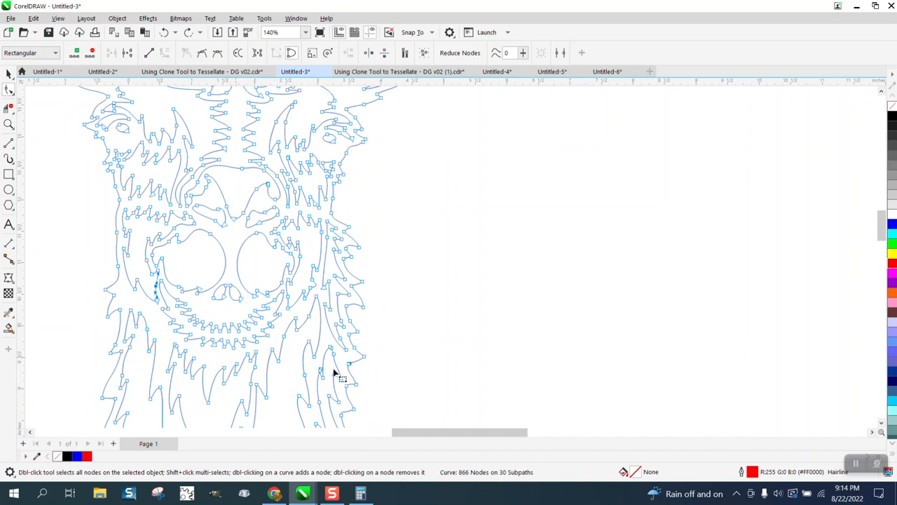
{"action": "left_click", "coordinate": [9, 126]}
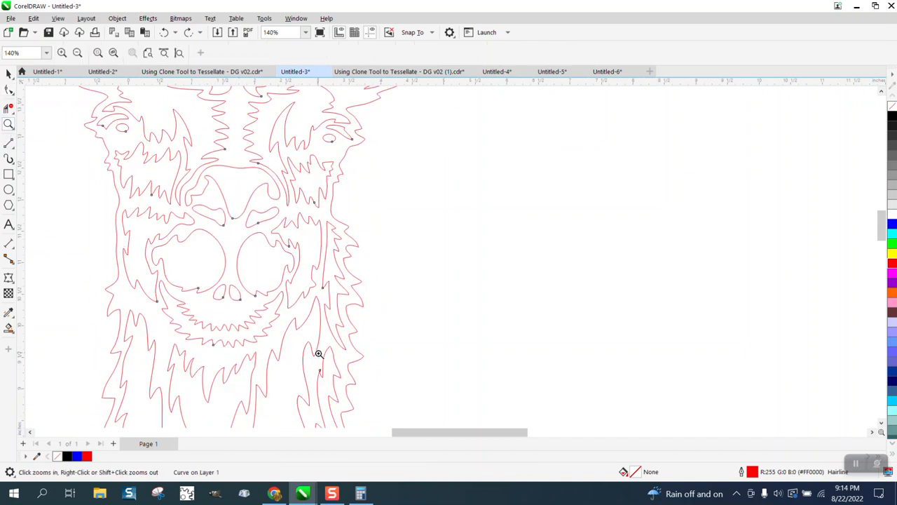
{"action": "left_click_drag", "start_coordinate": [343, 383], "coordinate": [343, 384]}
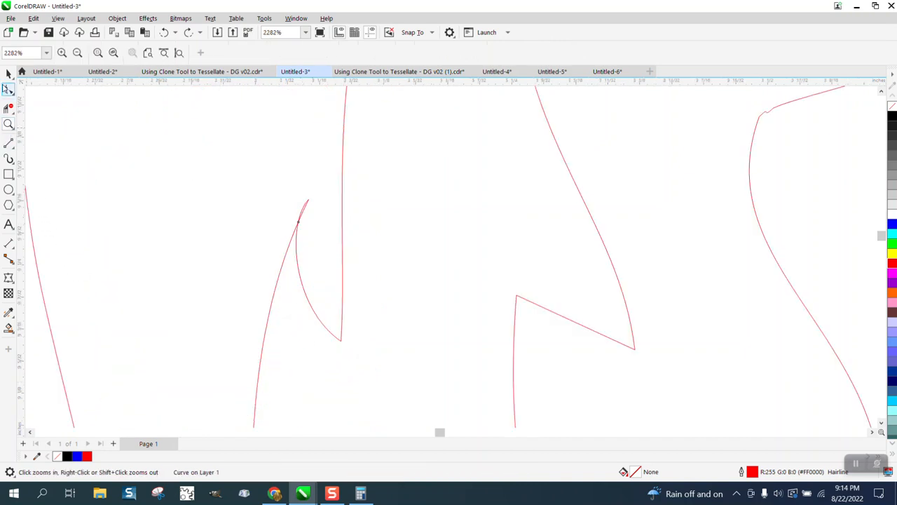
{"action": "left_click", "coordinate": [7, 89]}
{"action": "left_click_drag", "start_coordinate": [301, 221], "coordinate": [314, 222]}
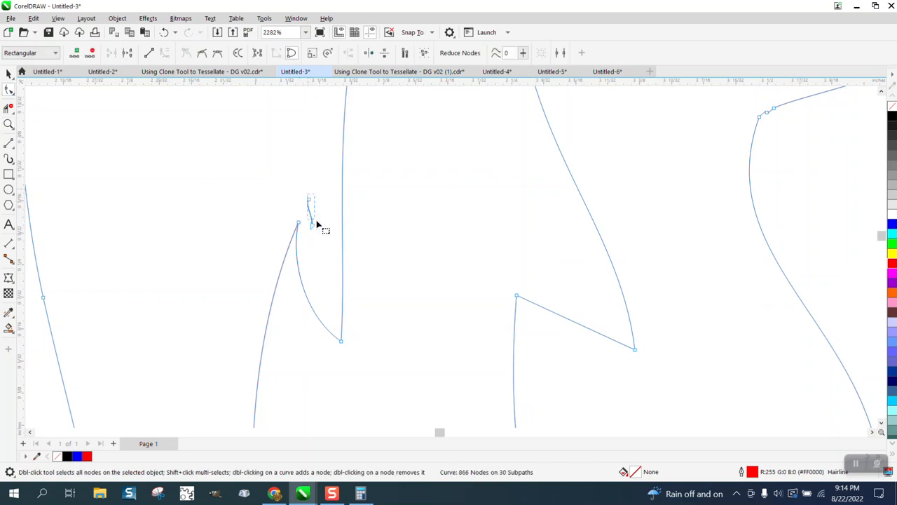
{"action": "key", "text": "Delete"}
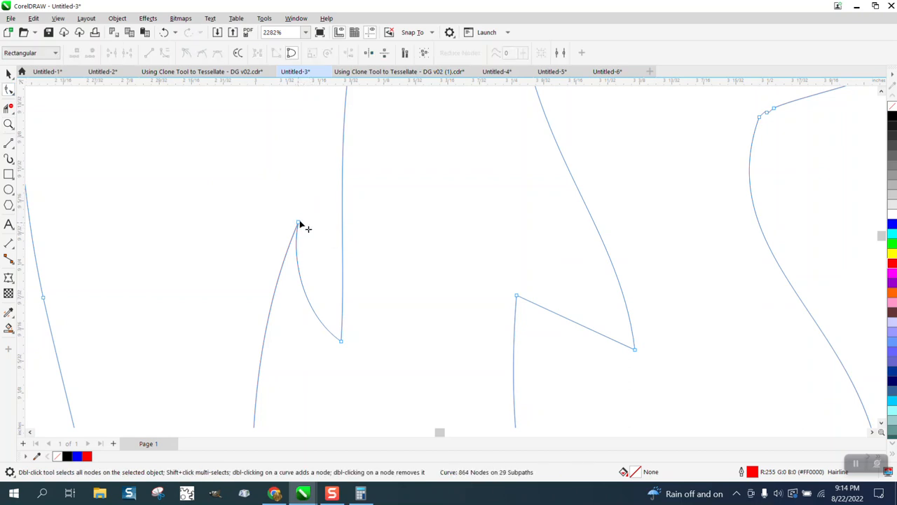
- Reshape the small neck fur spike by adjusting the curve handles at its tip and at the adjoining valley
{"action": "left_click", "coordinate": [300, 223]}
{"action": "left_click_drag", "start_coordinate": [294, 257], "coordinate": [319, 223]}
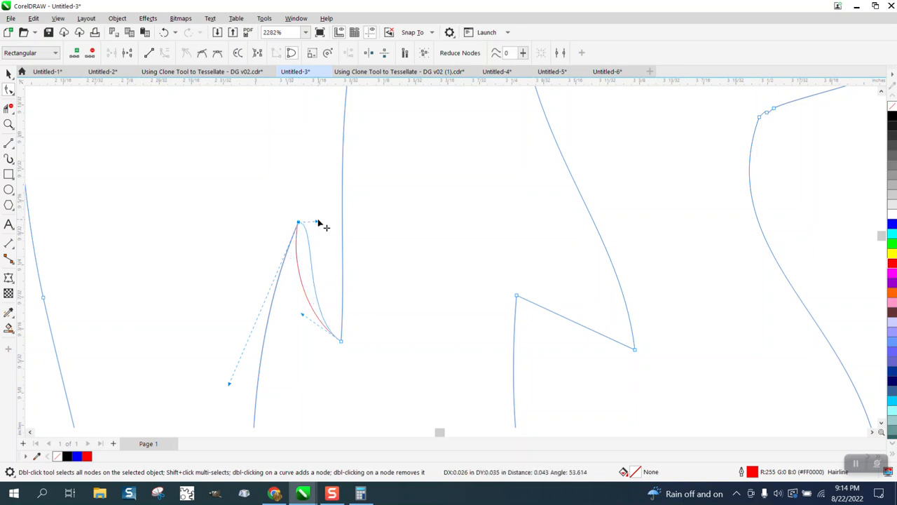
{"action": "mouse_move", "coordinate": [229, 384]}
{"action": "left_mouse_down"}
{"action": "mouse_move", "coordinate": [229, 266]}
{"action": "mouse_move", "coordinate": [239, 216]}
{"action": "left_mouse_up"}
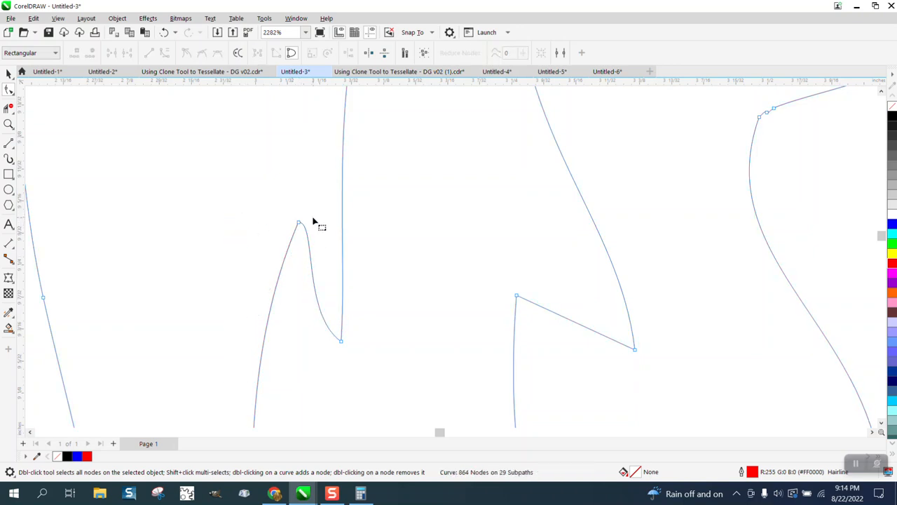
{"action": "left_click", "coordinate": [341, 341]}
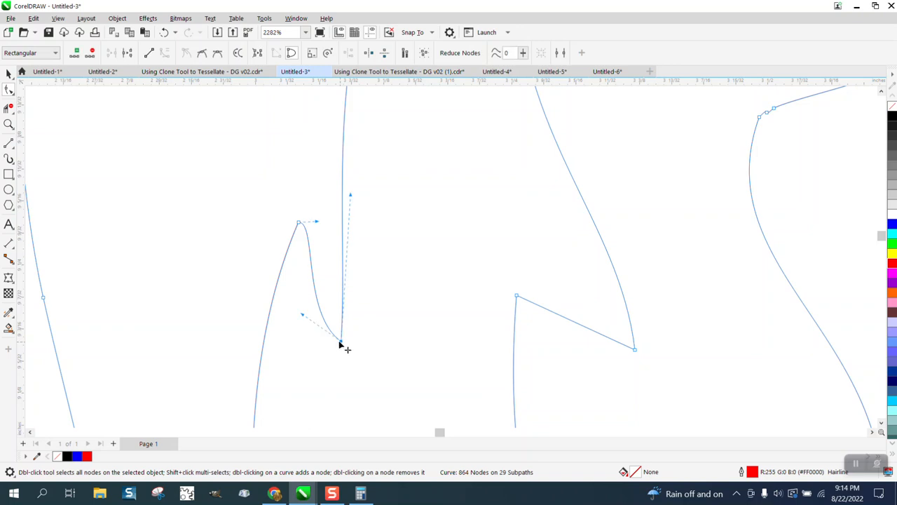
{"action": "left_click_drag", "start_coordinate": [305, 319], "coordinate": [308, 349]}
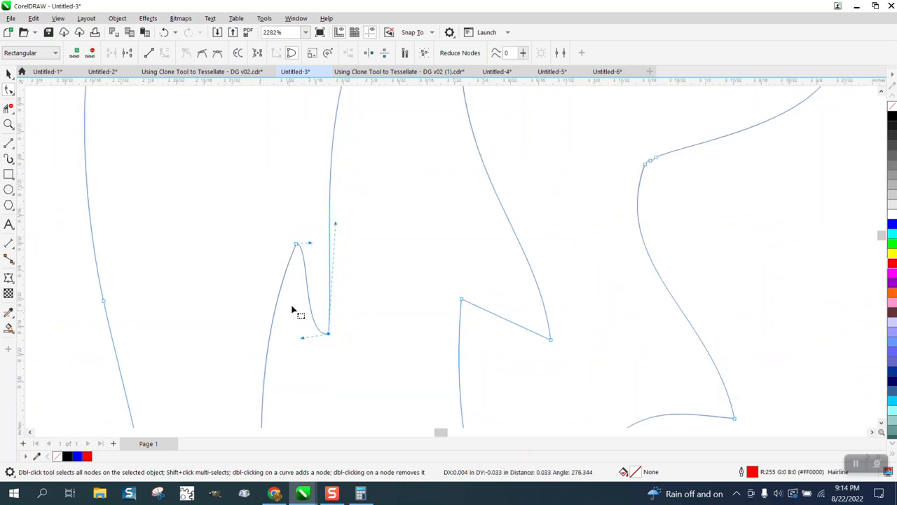
- Reshape the curve below the neighbouring fur spike by adjusting the handle at its tip
{"action": "scroll", "coordinate": [296, 311], "scroll_direction": "down", "scroll_amount": 1}
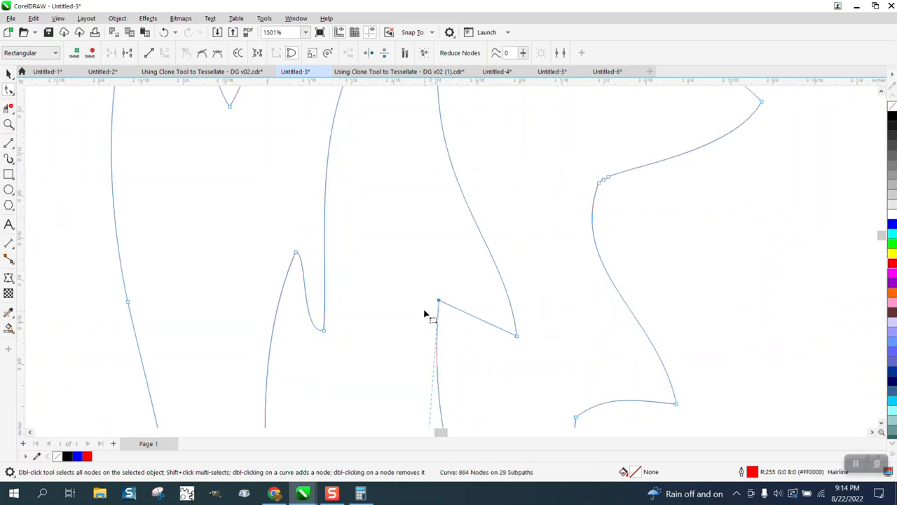
{"action": "scroll", "coordinate": [440, 316], "scroll_direction": "down", "scroll_amount": 2}
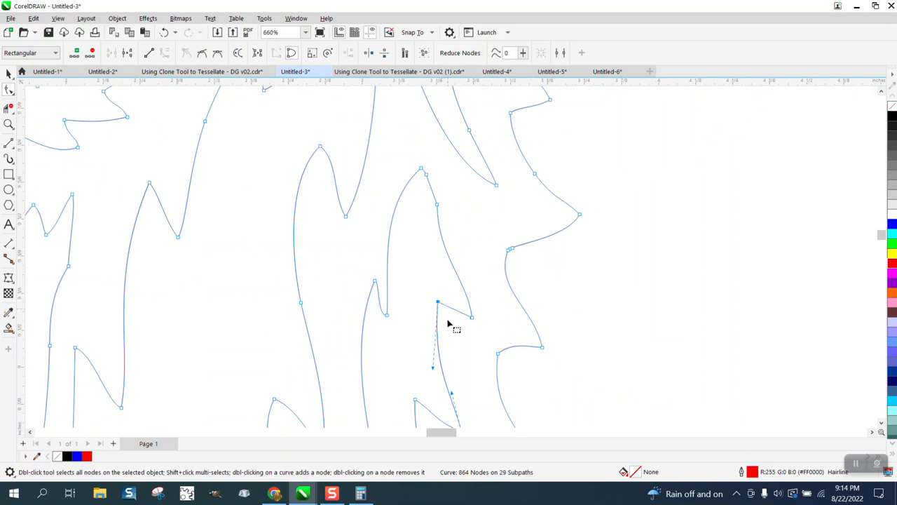
{"action": "left_click_drag", "start_coordinate": [429, 363], "coordinate": [427, 303]}
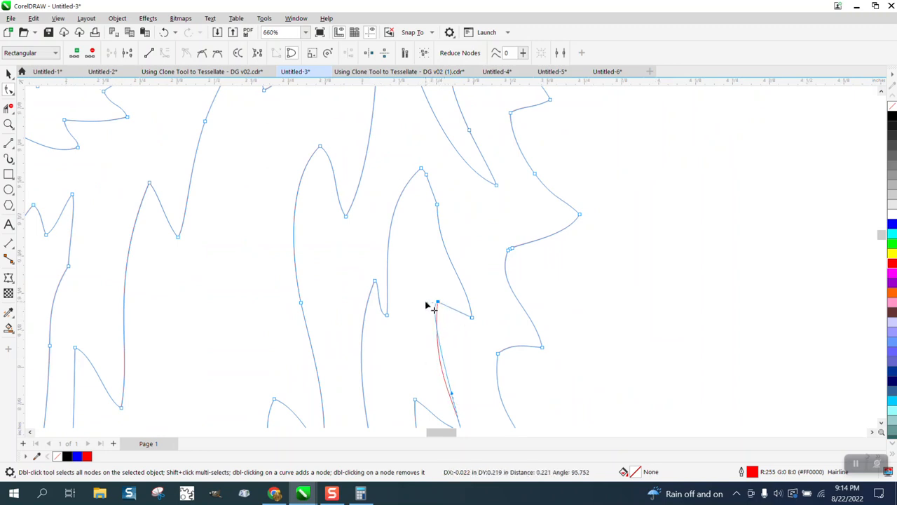
{"action": "left_click", "coordinate": [456, 335]}
- Smooth the small kink on the neck's right outer edge by deleting its surplus nodes, leaving one at the bend
{"action": "scroll", "coordinate": [457, 331], "scroll_direction": "down", "scroll_amount": 2}
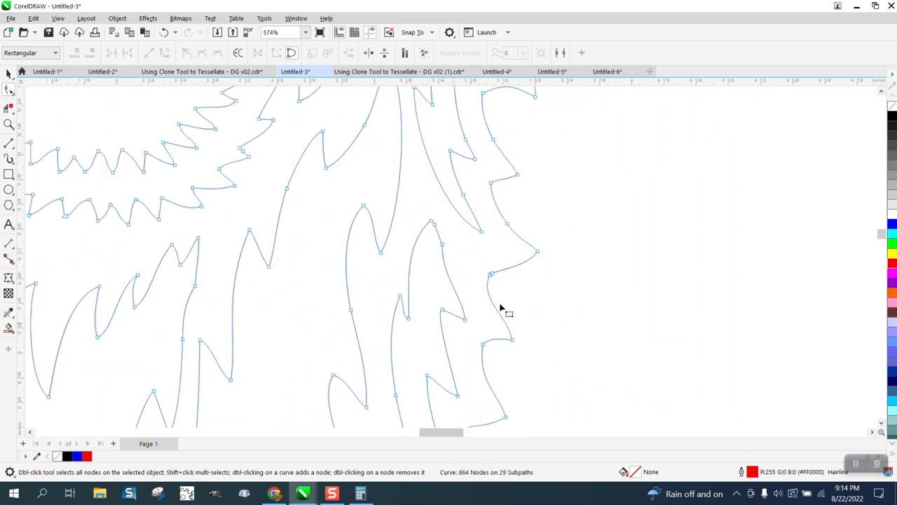
{"action": "left_click", "coordinate": [8, 124]}
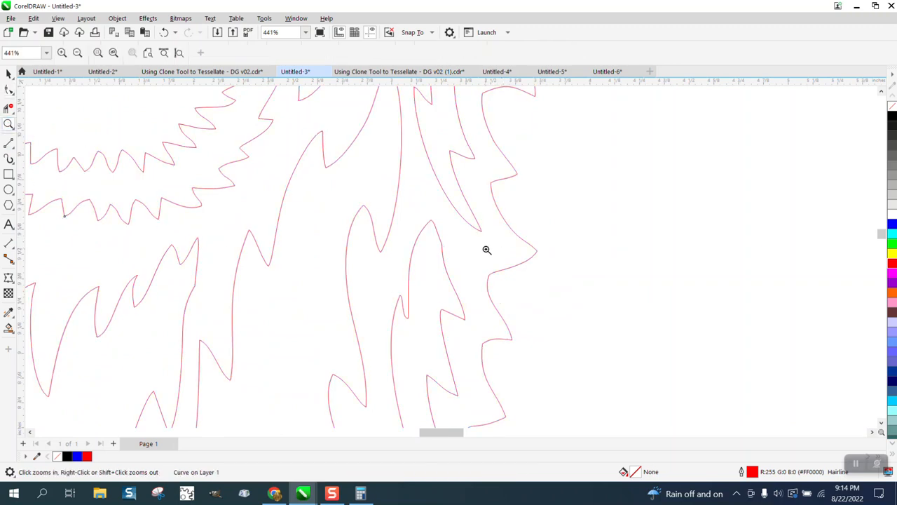
{"action": "left_click_drag", "start_coordinate": [485, 251], "coordinate": [528, 293]}
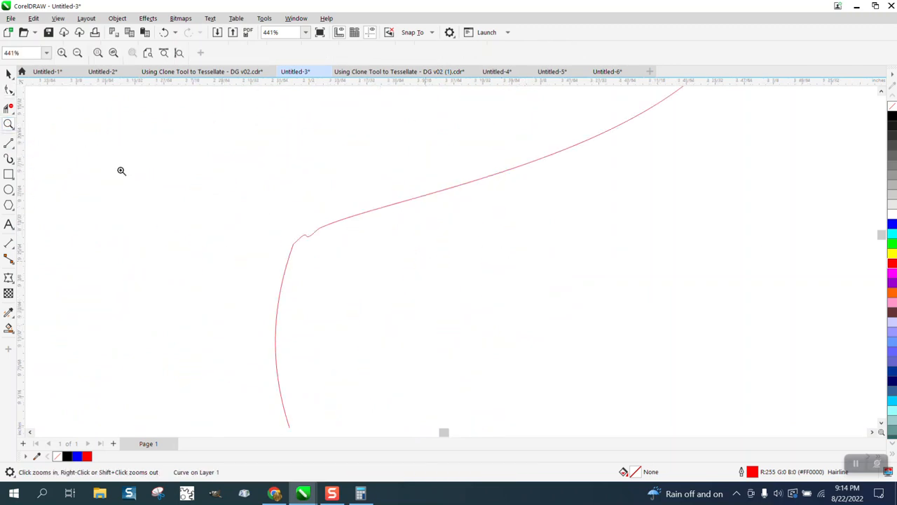
{"action": "left_click", "coordinate": [304, 234]}
{"action": "left_click", "coordinate": [306, 236]}
{"action": "key", "text": "Delete"}
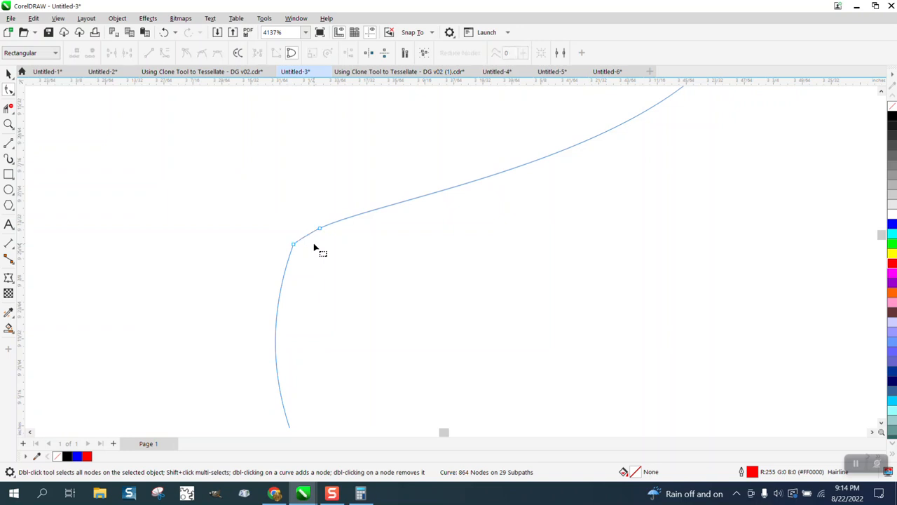
{"action": "left_click_drag", "start_coordinate": [283, 235], "coordinate": [313, 264]}
{"action": "key", "text": "Delete"}
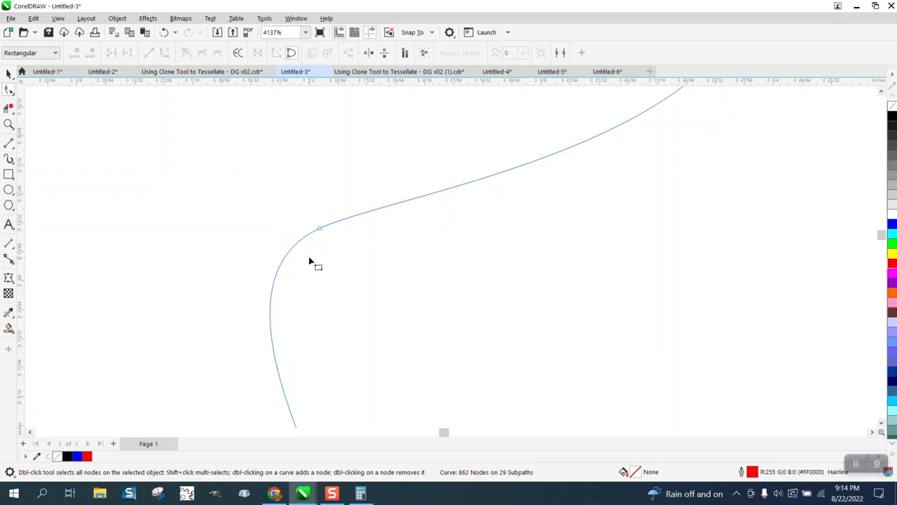
- Try deleting the remaining node at the bend on the neck's right outer edge, and undo the deletion
{"action": "scroll", "coordinate": [312, 260], "scroll_direction": "down", "scroll_amount": 4}
{"action": "scroll", "coordinate": [359, 252], "scroll_direction": "down", "scroll_amount": 1}
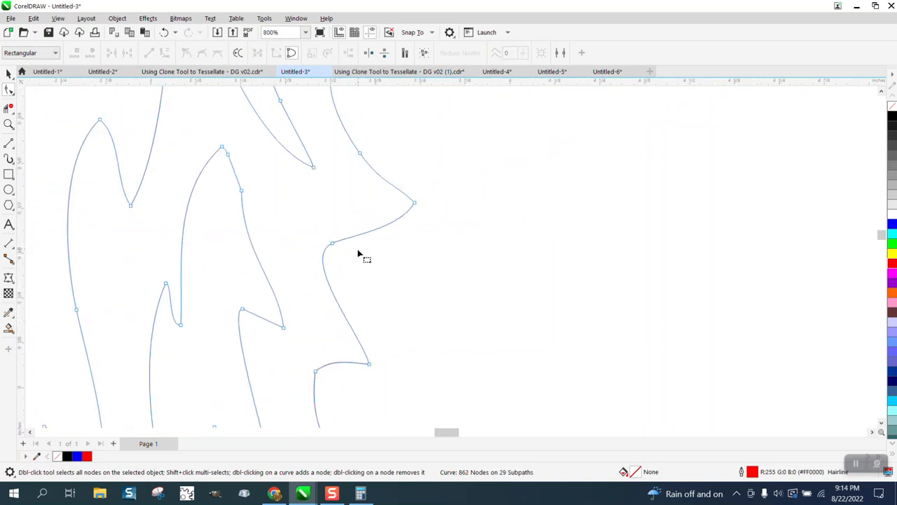
{"action": "scroll", "coordinate": [359, 253], "scroll_direction": "down", "scroll_amount": 1}
{"action": "left_click_drag", "start_coordinate": [340, 224], "coordinate": [345, 270]}
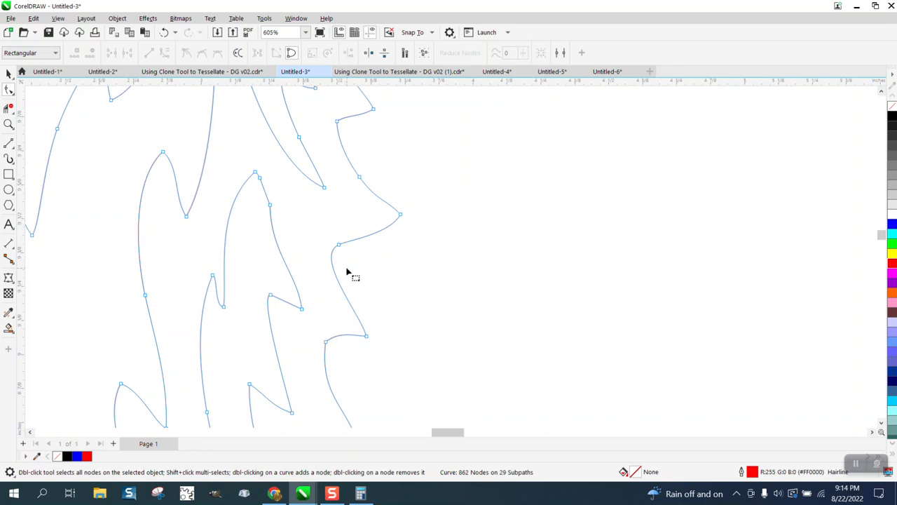
{"action": "left_click_drag", "start_coordinate": [344, 236], "coordinate": [337, 273]}
{"action": "key", "text": "Delete"}
{"action": "left_click", "coordinate": [166, 33]}
- Delete the surplus node at the rounded tip of the tall inner fur strand on the right side of the neck
{"action": "scroll", "coordinate": [347, 235], "scroll_direction": "down", "scroll_amount": 2}
{"action": "scroll", "coordinate": [348, 238], "scroll_direction": "down", "scroll_amount": 1}
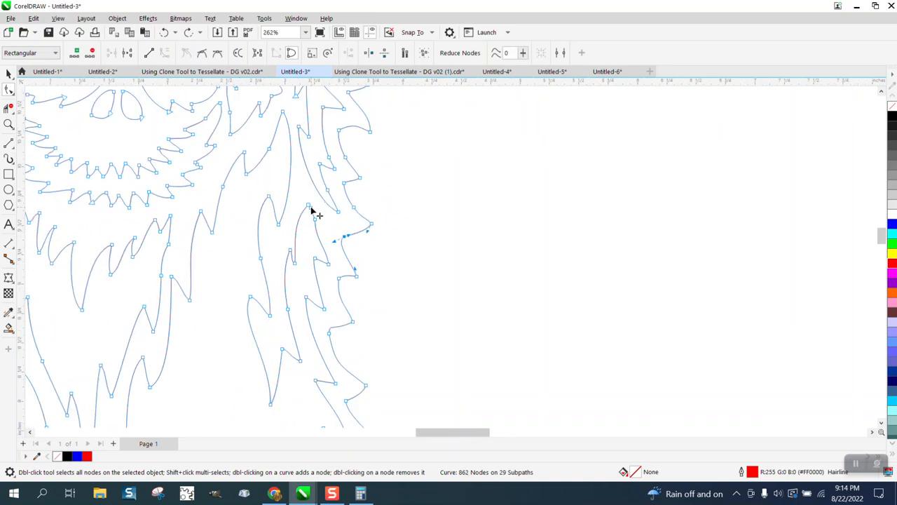
{"action": "left_click", "coordinate": [311, 209]}
{"action": "key", "text": "Delete"}
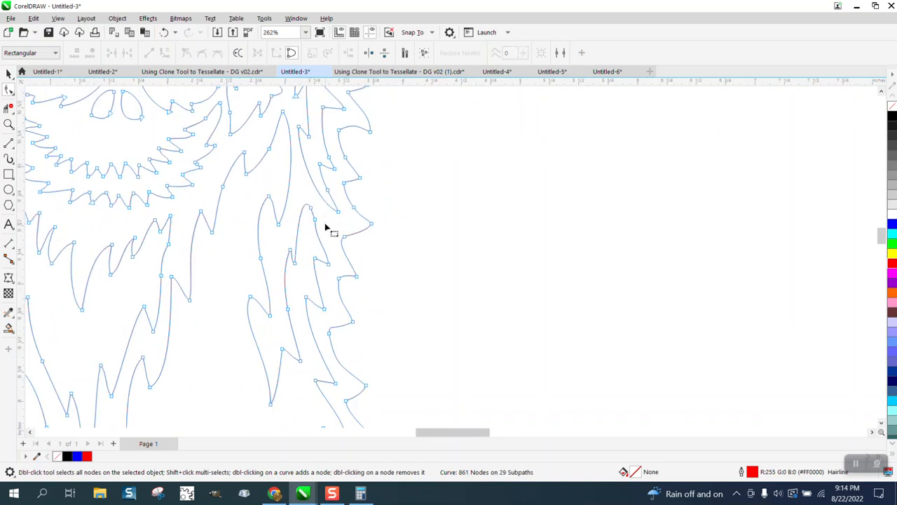
- Examine the whole red outline beside the black llama artwork, checking its base and lower fur patch as separate selections
{"action": "scroll", "coordinate": [327, 231], "scroll_direction": "down", "scroll_amount": 2}
{"action": "scroll", "coordinate": [391, 260], "scroll_direction": "down", "scroll_amount": 9}
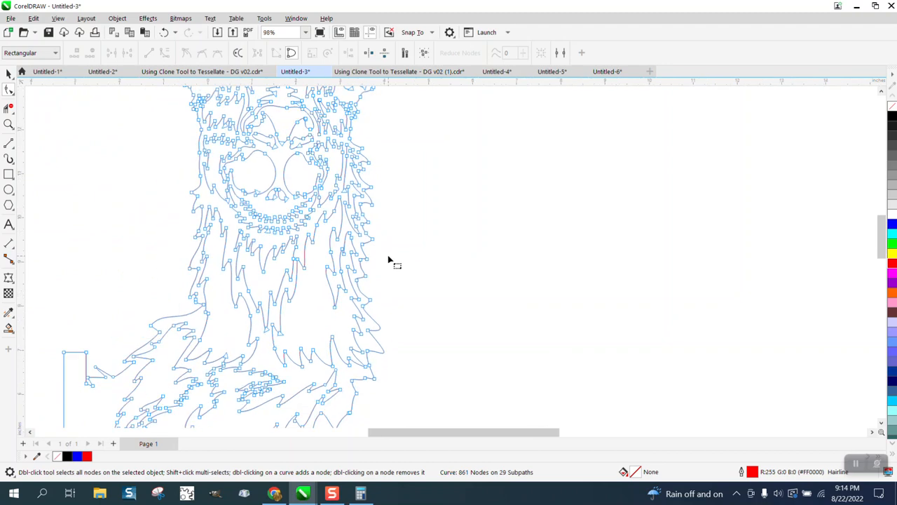
{"action": "left_click", "coordinate": [8, 73]}
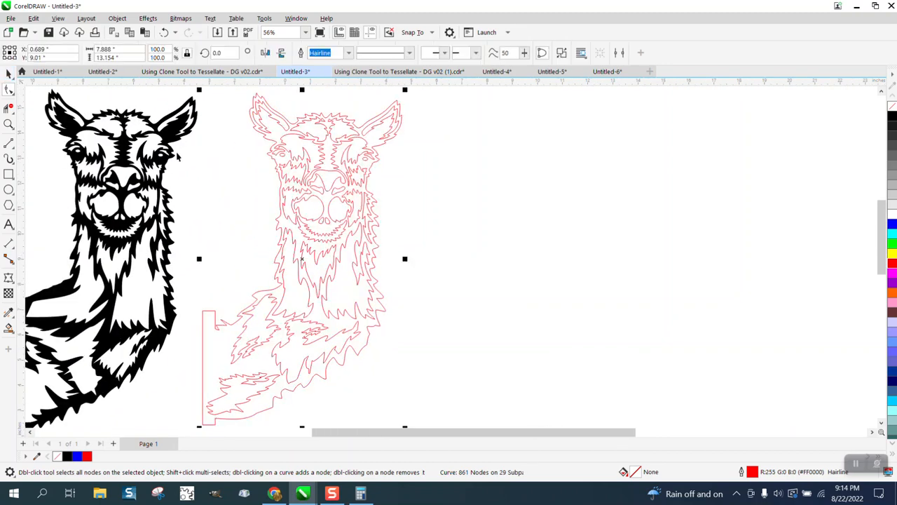
{"action": "scroll", "coordinate": [252, 205], "scroll_direction": "down", "scroll_amount": 1}
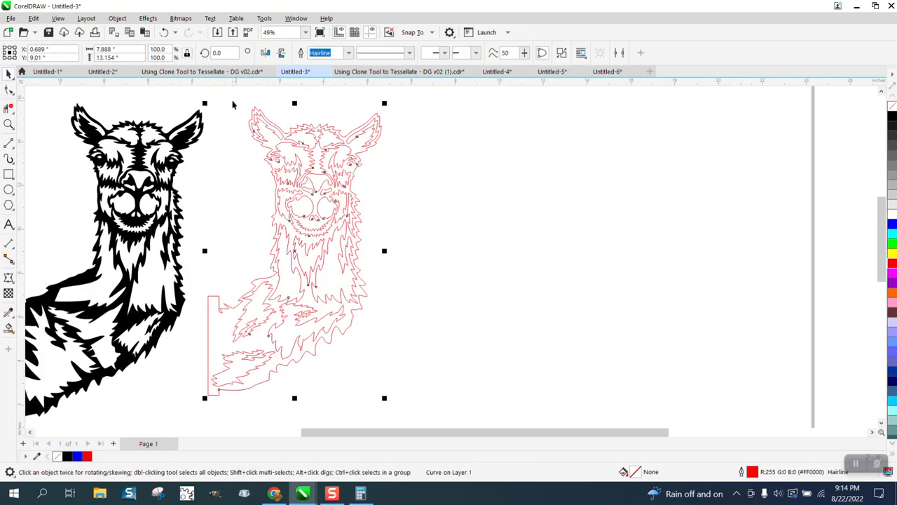
{"action": "left_click_drag", "start_coordinate": [213, 104], "coordinate": [207, 288]}
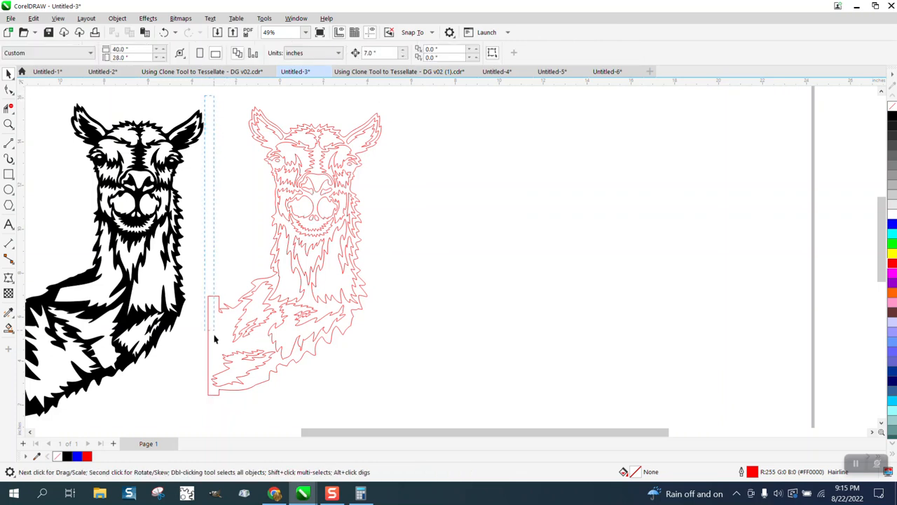
{"action": "left_click_drag", "start_coordinate": [416, 391], "coordinate": [436, 391]}
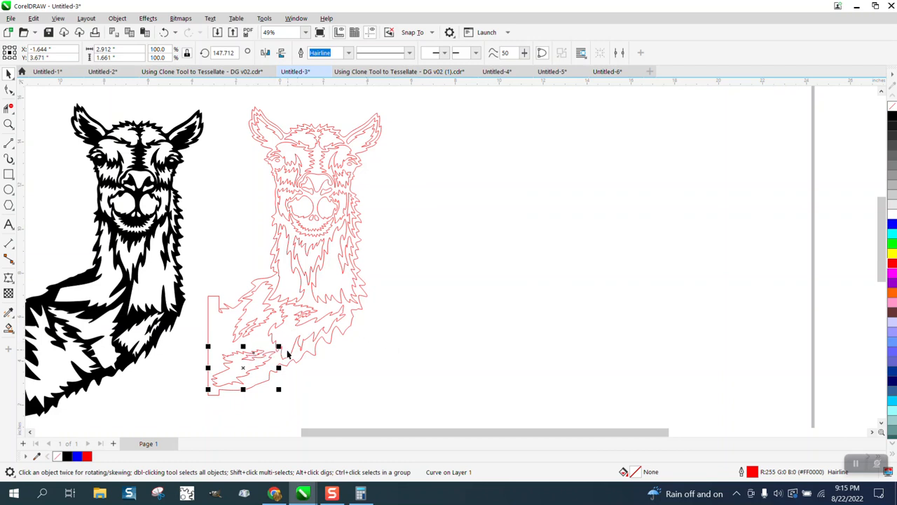
{"action": "left_click", "coordinate": [311, 390]}
{"action": "scroll", "coordinate": [316, 385], "scroll_direction": "down", "scroll_amount": 1}
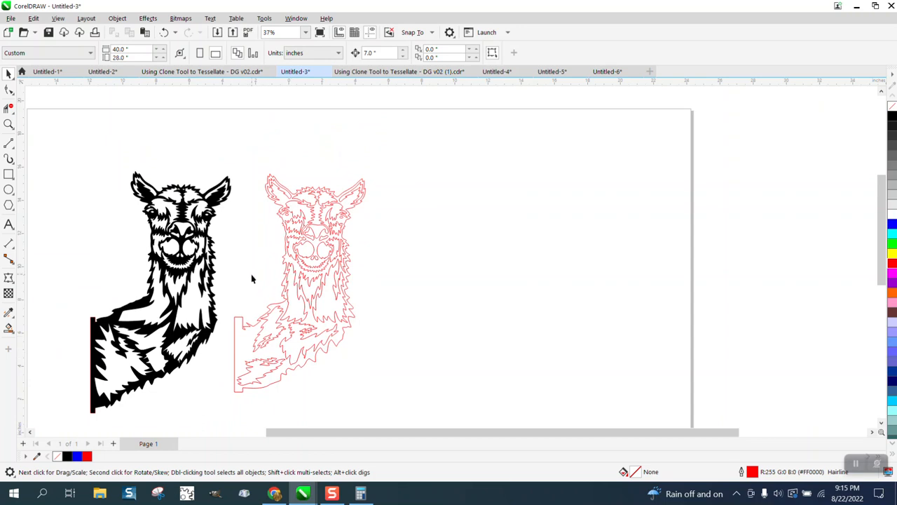